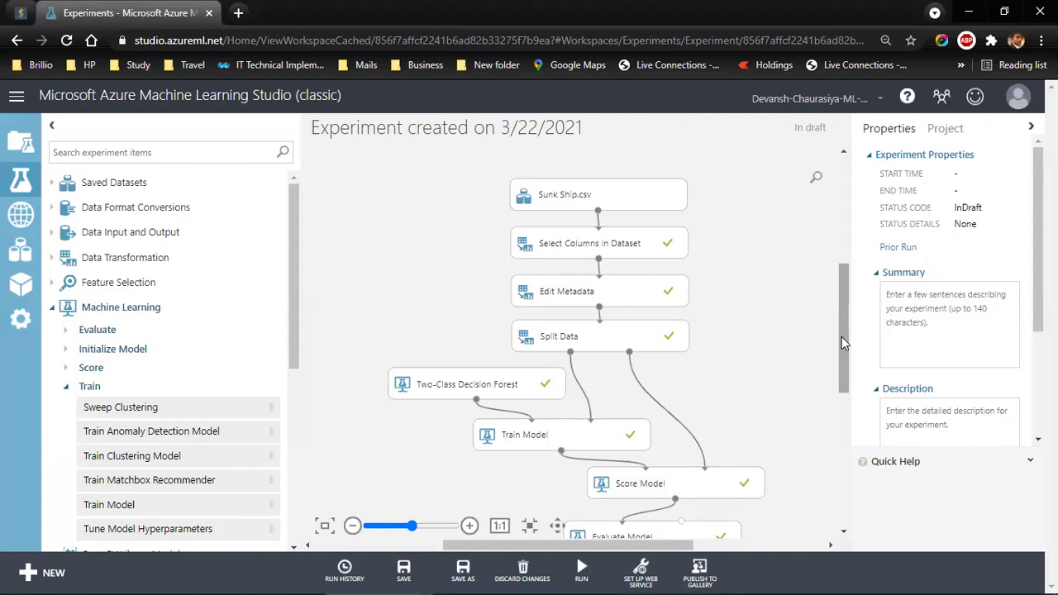
- Clear the existing experiment name, "Experiment created on 3/22/2021"
{"action": "mouse_move", "coordinate": [841, 343]}
{"action": "left_mouse_down"}
{"action": "mouse_move", "coordinate": [845, 366]}
{"action": "mouse_move", "coordinate": [844, 354]}
{"action": "left_mouse_up"}
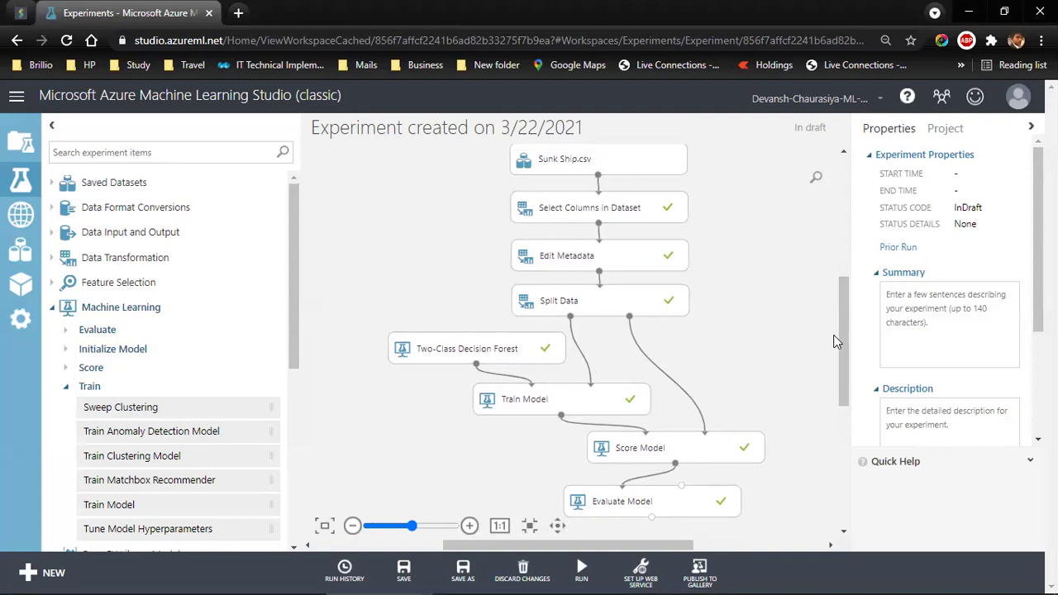
{"action": "mouse_move", "coordinate": [841, 339]}
{"action": "left_mouse_down"}
{"action": "mouse_move", "coordinate": [845, 350]}
{"action": "mouse_move", "coordinate": [845, 333]}
{"action": "left_mouse_up"}
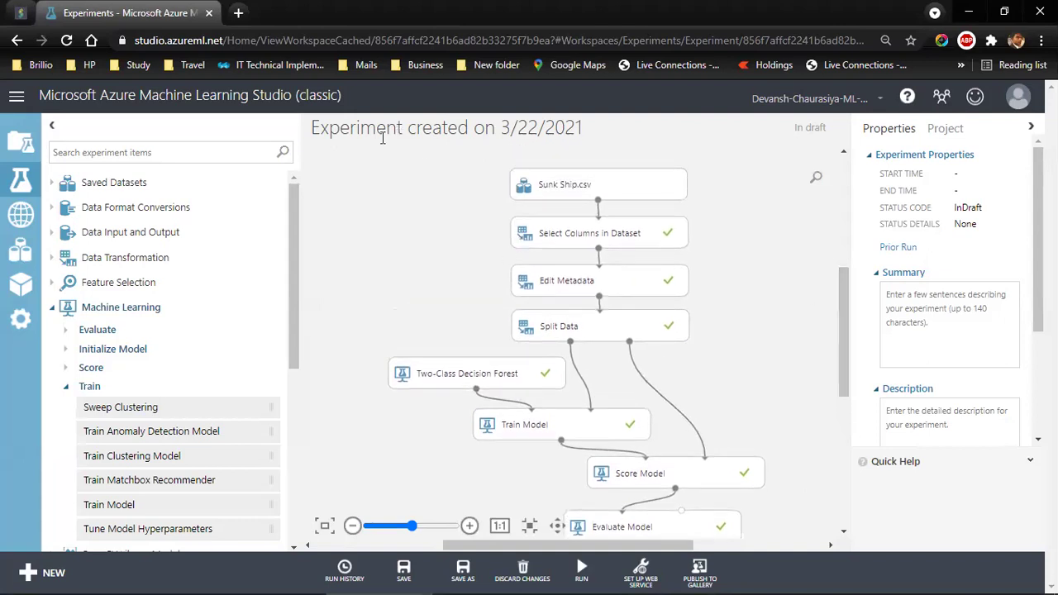
{"action": "left_click_drag", "start_coordinate": [314, 128], "coordinate": [595, 124]}
{"action": "type", "text": "E"}
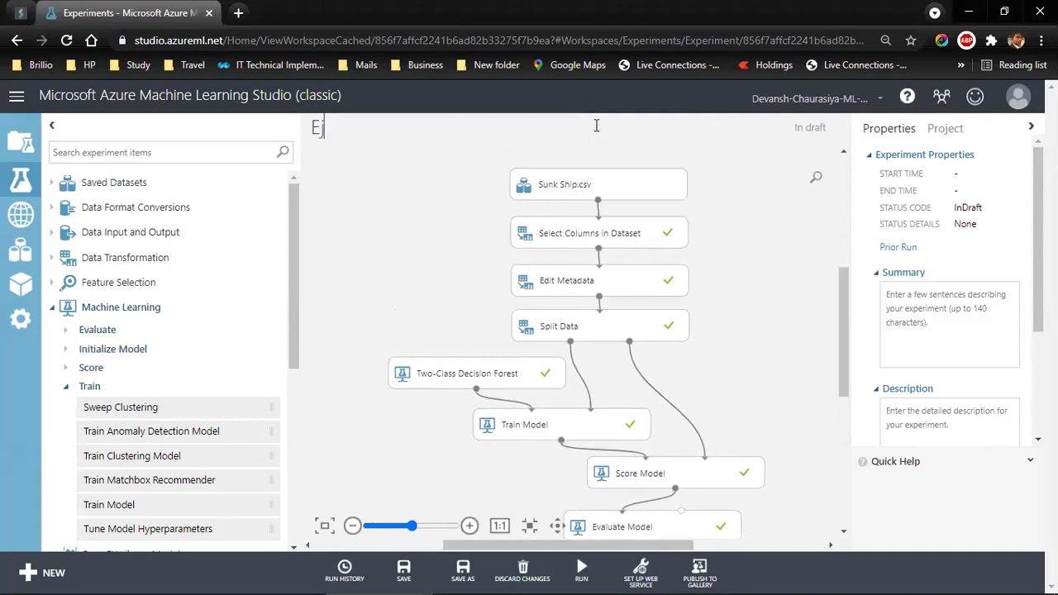
{"action": "key", "text": "BackSpace"}
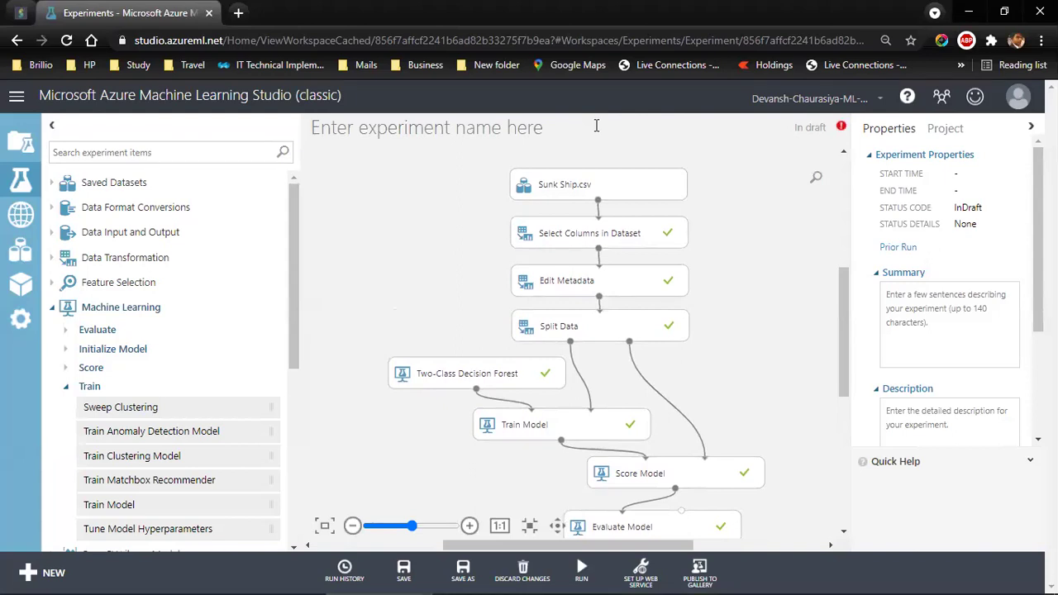
{"action": "type", "text": "Sunk Ship"}
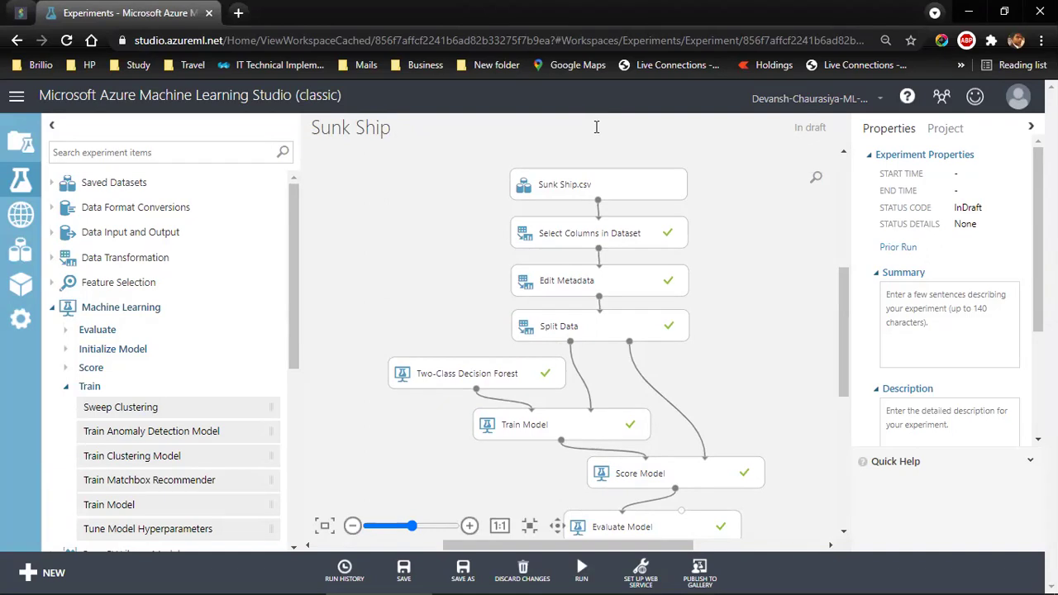
{"action": "key", "text": "BackSpace"}
{"action": "key", "text": "BackSpace"}
{"action": "key", "text": "BackSpace"}
{"action": "key", "text": "BackSpace"}
{"action": "key", "text": "BackSpace"}
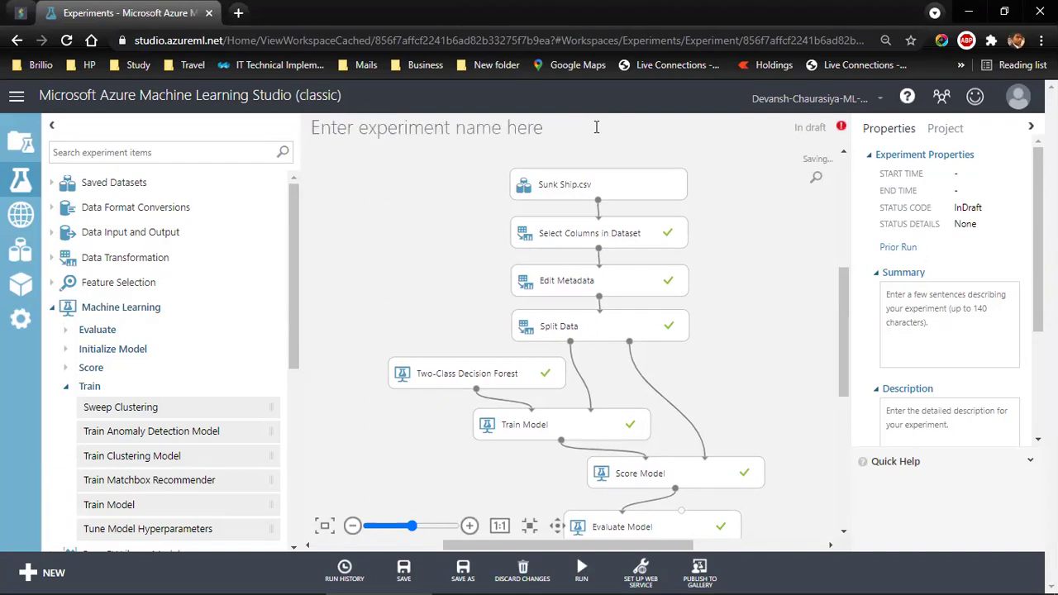
- Name the experiment "Survival Prediction 2 Class Decision Forest Model" and save it
{"action": "type", "text": "Survi"}
{"action": "type", "text": "al Predicton "}
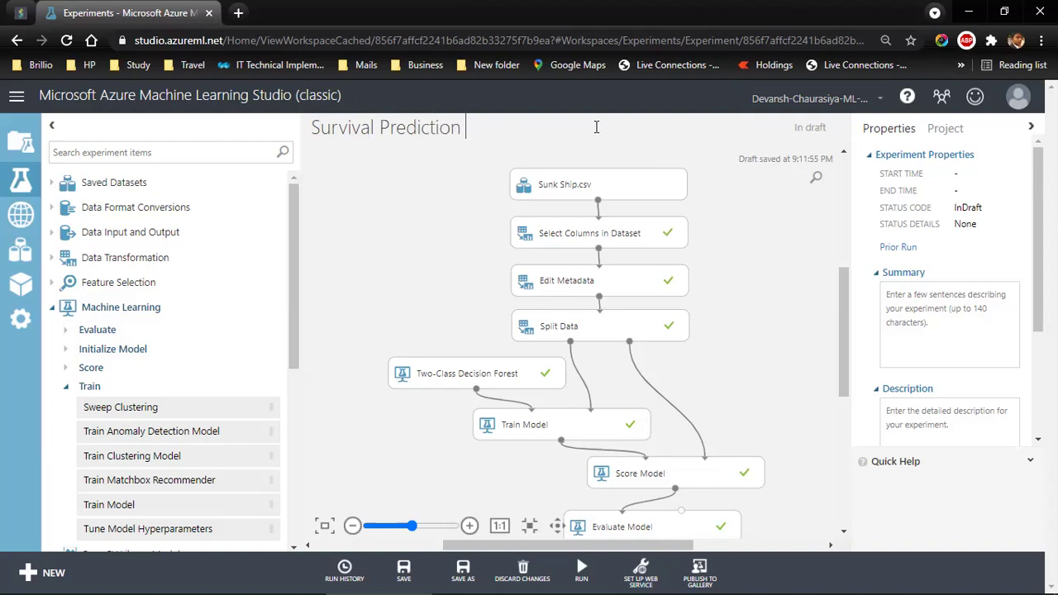
{"action": "type", "text": "Mode"}
{"action": "type", "text": "2 class "}
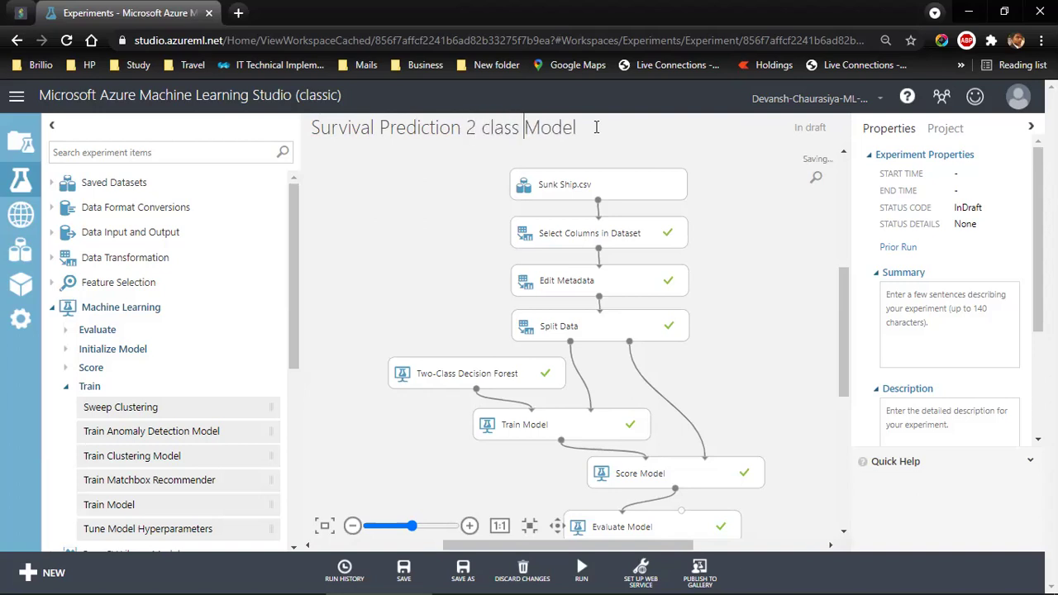
{"action": "type", "text": "decision For"}
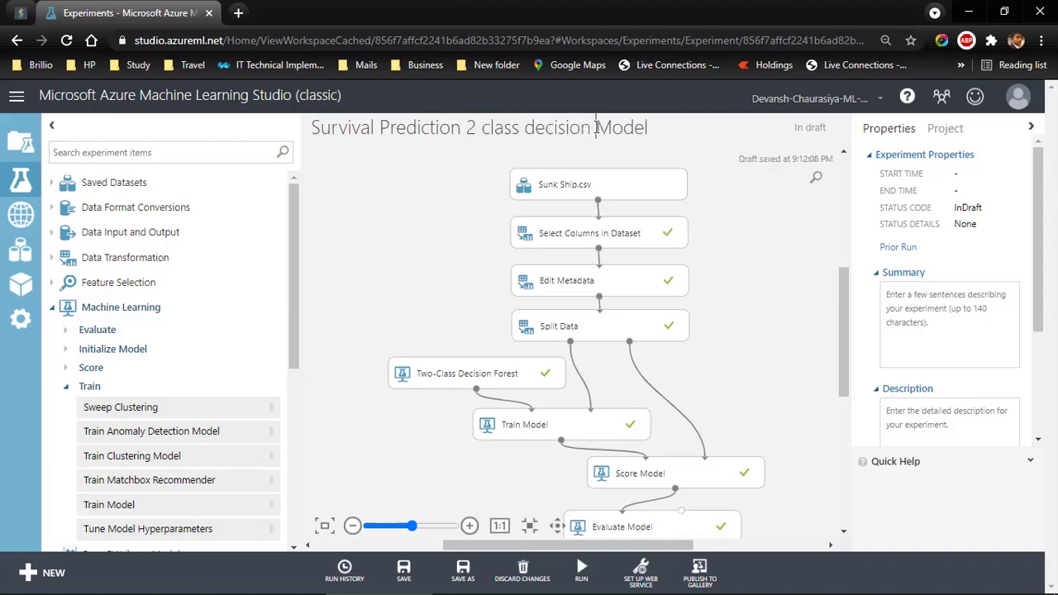
{"action": "type", "text": "ect"}
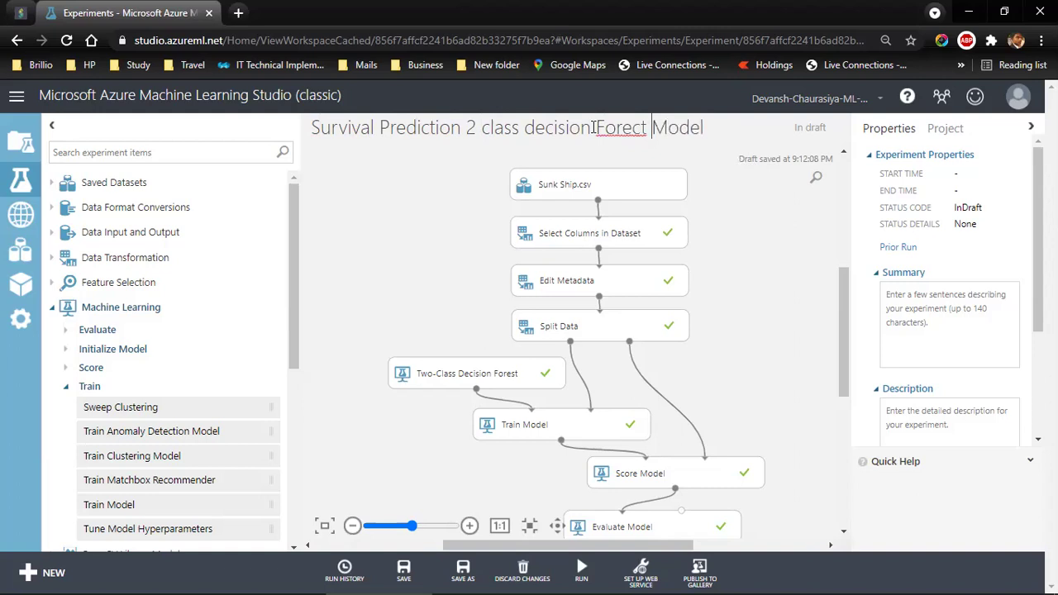
{"action": "key", "text": "BackSpace"}
{"action": "key", "text": "BackSpace"}
{"action": "key", "text": "BackSpace"}
{"action": "type", "text": "st"}
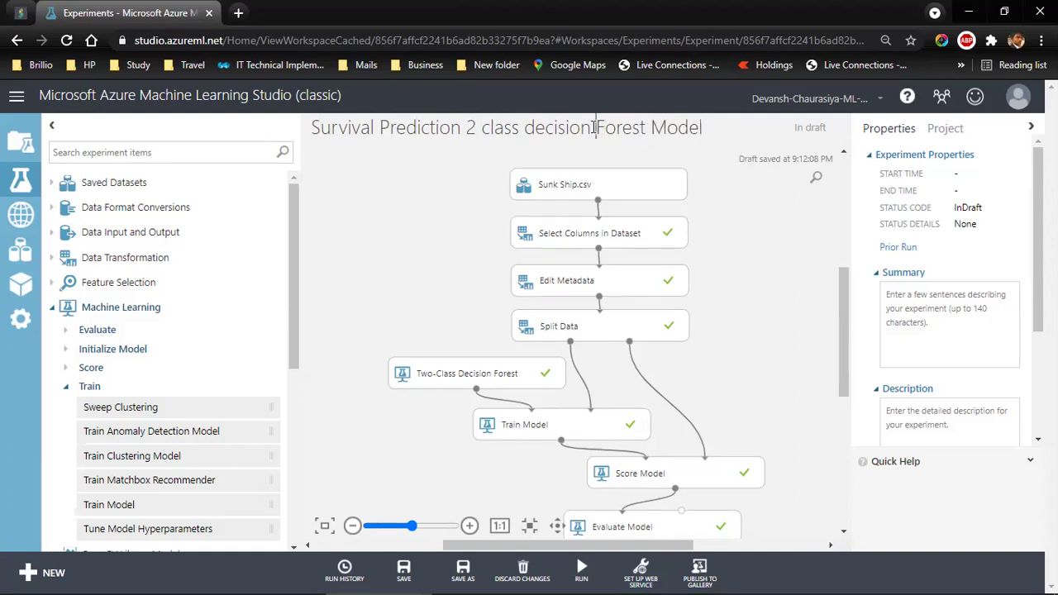
{"action": "key", "text": "shift+Right"}
{"action": "type", "text": "D"}
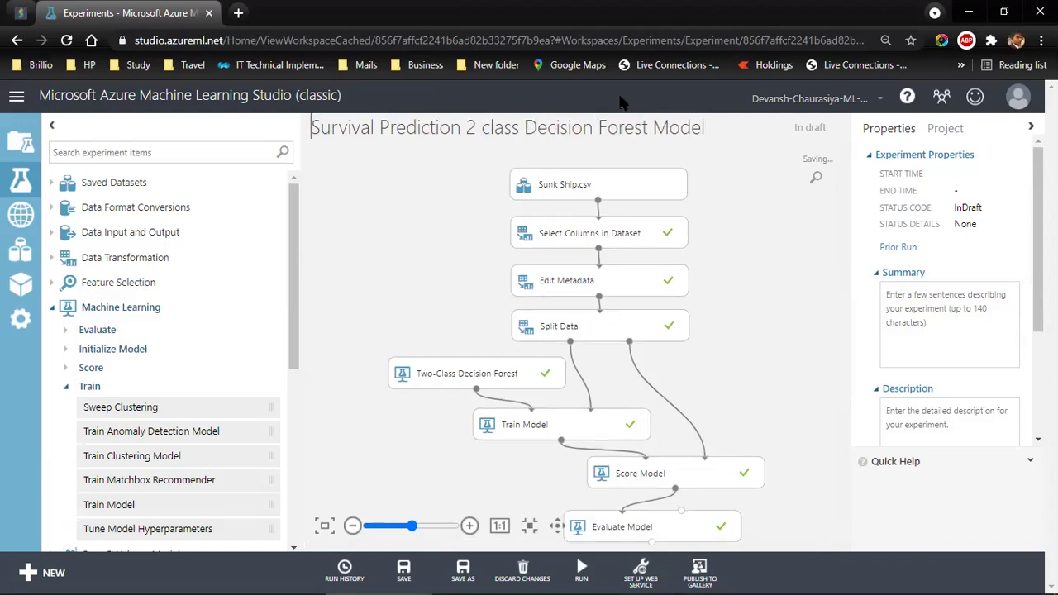
{"action": "key", "text": "shift+Right"}
{"action": "type", "text": "C"}
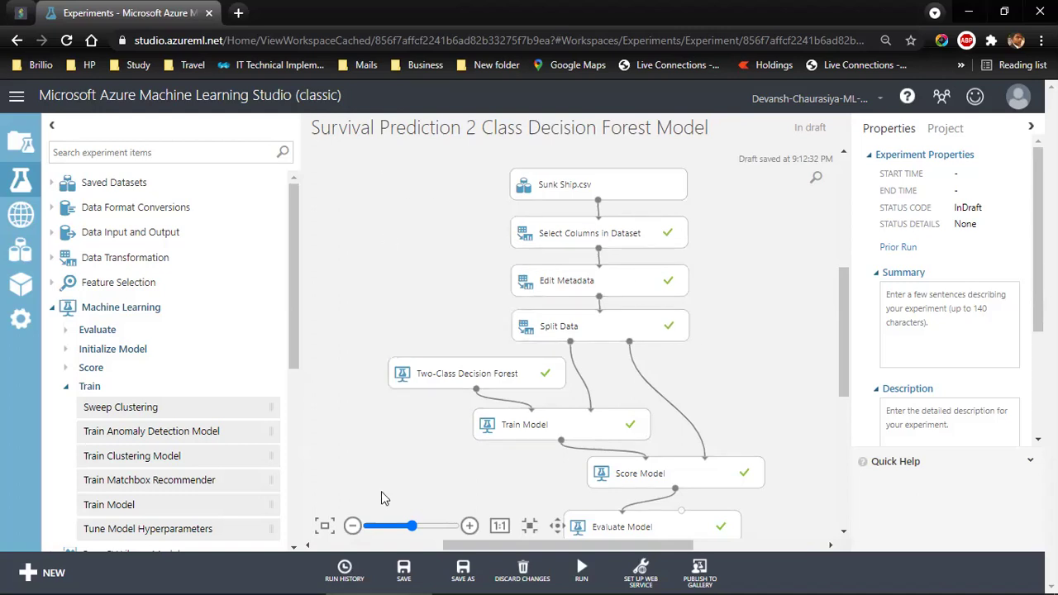
{"action": "left_click", "coordinate": [403, 569]}
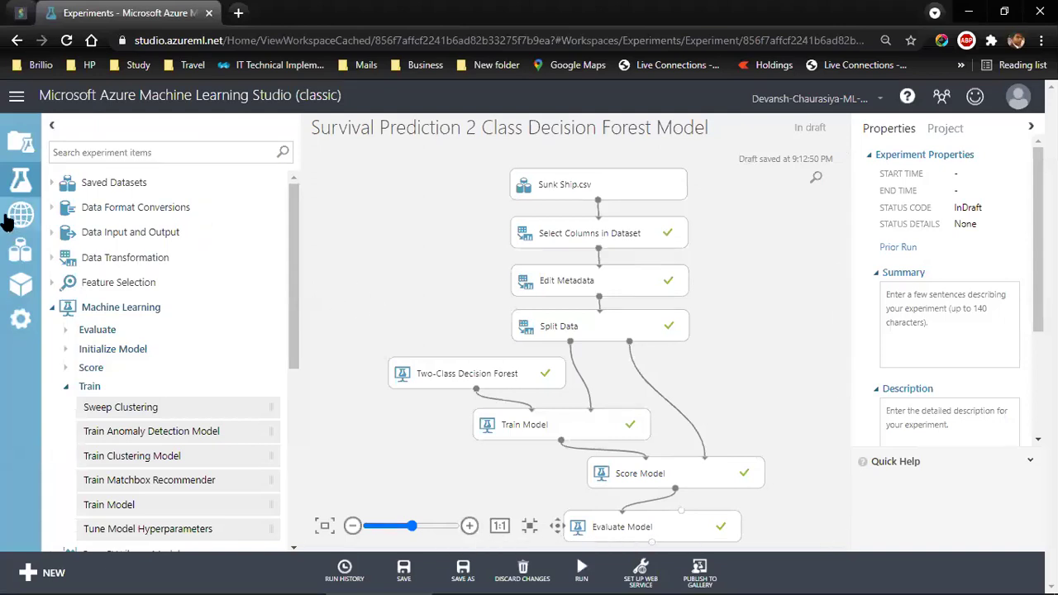
- Go to the list of experiments and reopen the Survival Prediction 2 Class Decision Forest Model experiment
{"action": "left_click", "coordinate": [20, 180]}
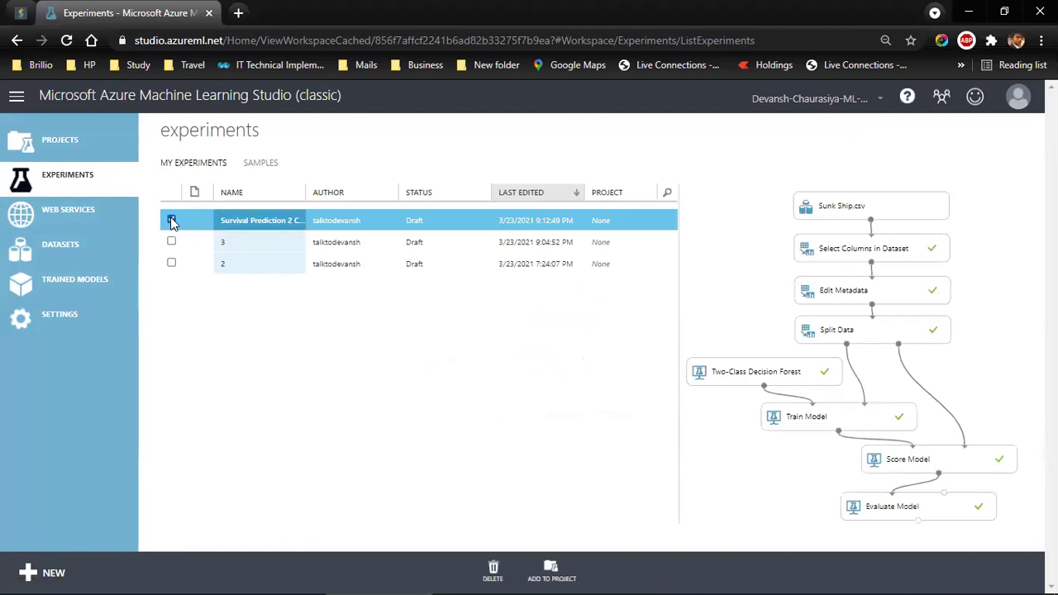
{"action": "left_click", "coordinate": [172, 223]}
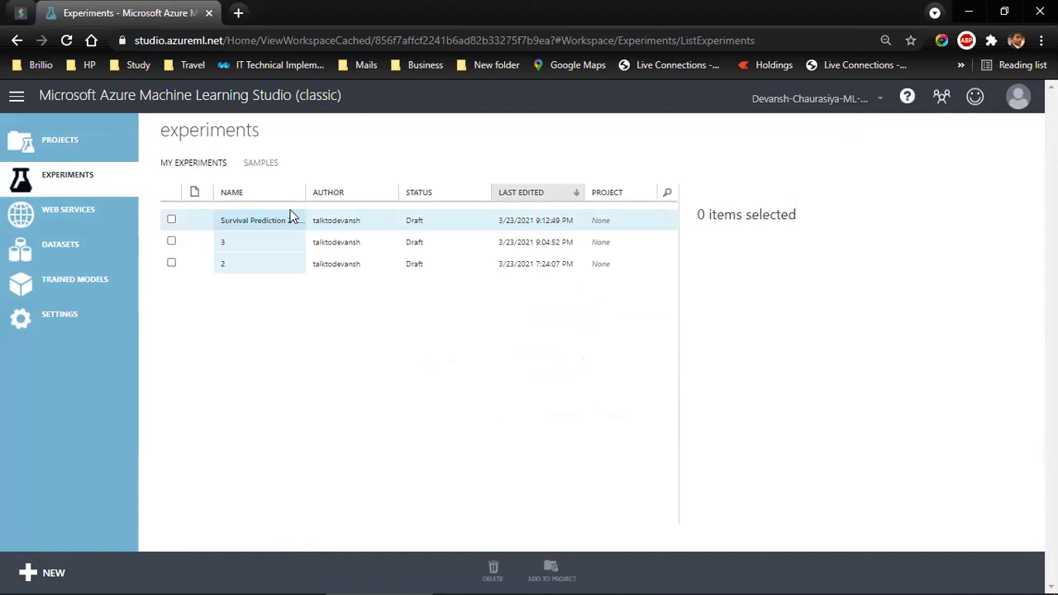
{"action": "left_click", "coordinate": [266, 225]}
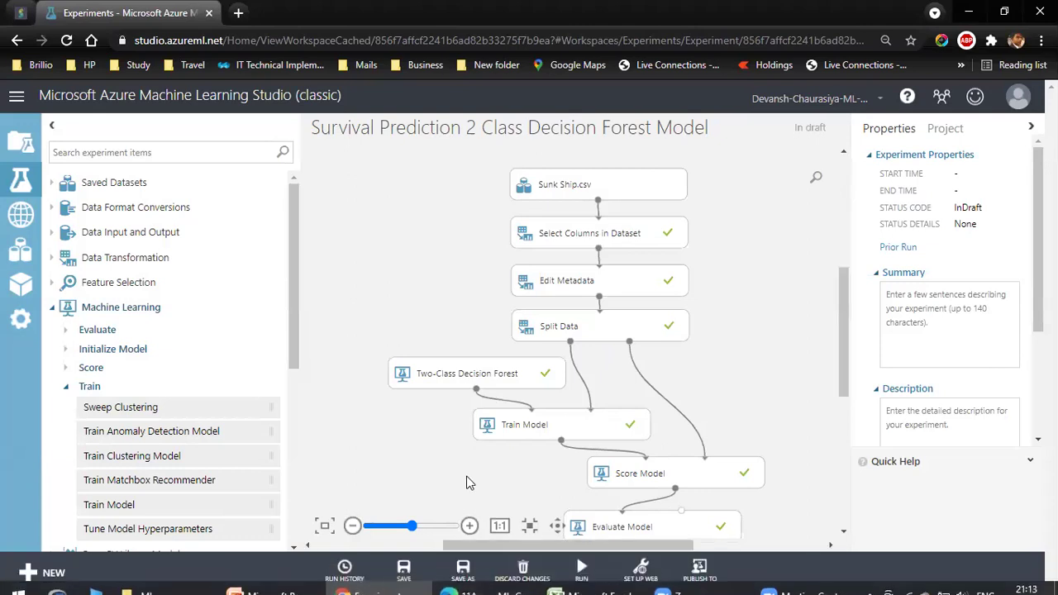
- Save a copy of the experiment named "2nd - Survival Prediction 2 Class Decision Forest Model"
{"action": "left_click", "coordinate": [463, 570]}
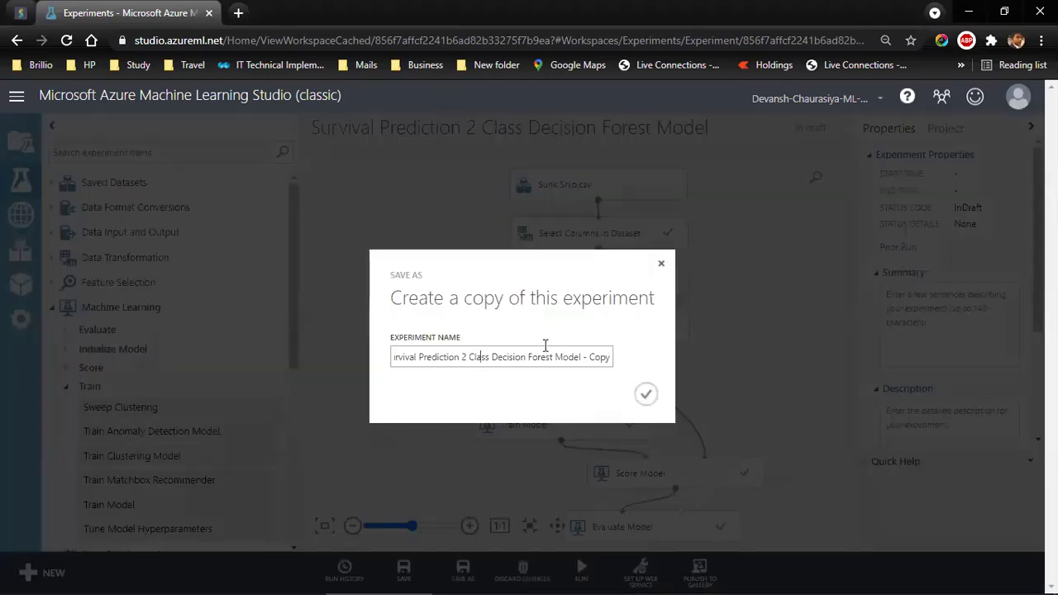
{"action": "double_click", "coordinate": [588, 361]}
{"action": "key", "text": "BackSpace"}
{"action": "key", "text": "BackSpace"}
{"action": "key", "text": "BackSpace"}
{"action": "key", "text": "BackSpace"}
{"action": "key", "text": "Home"}
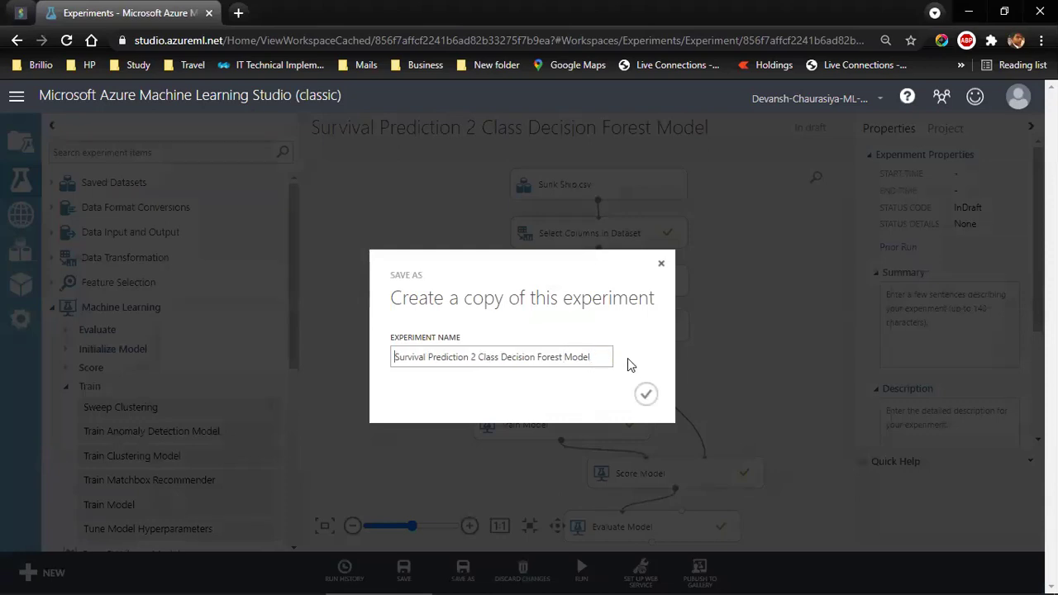
{"action": "type", "text": "2nd"}
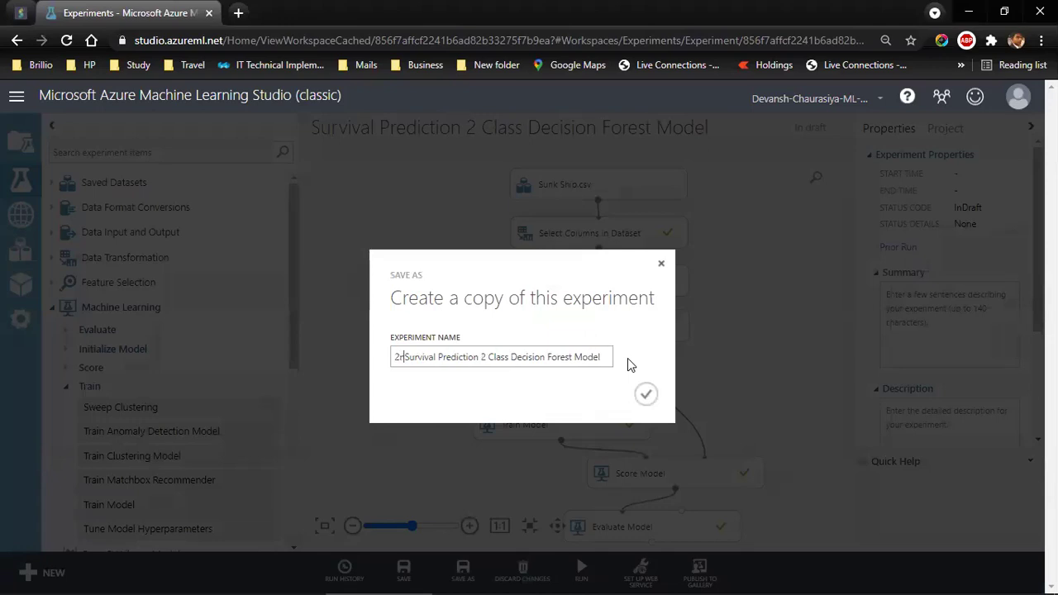
{"action": "type", "text": " -"}
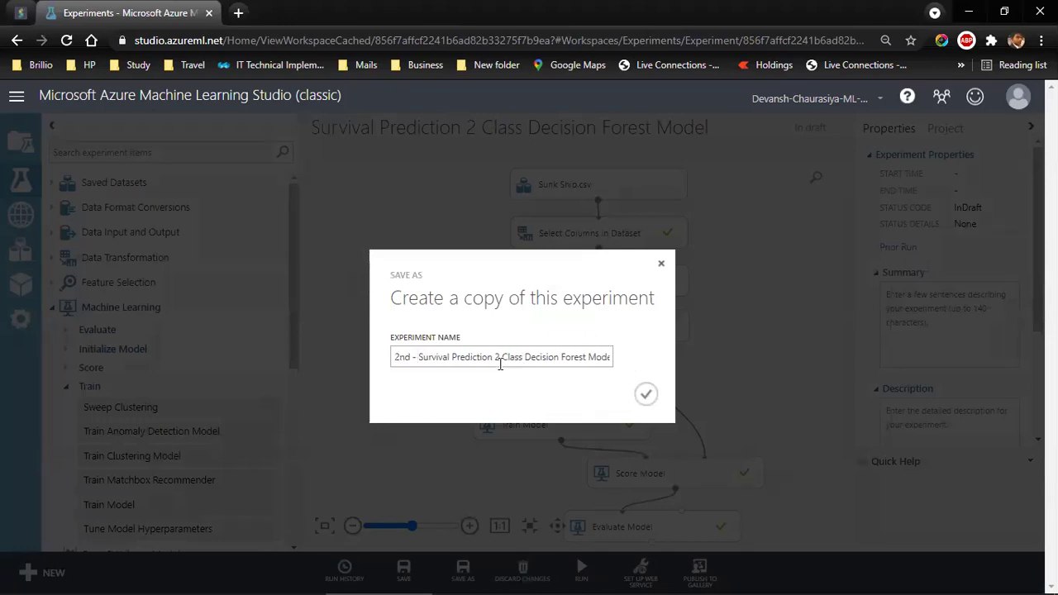
{"action": "left_click", "coordinate": [645, 393]}
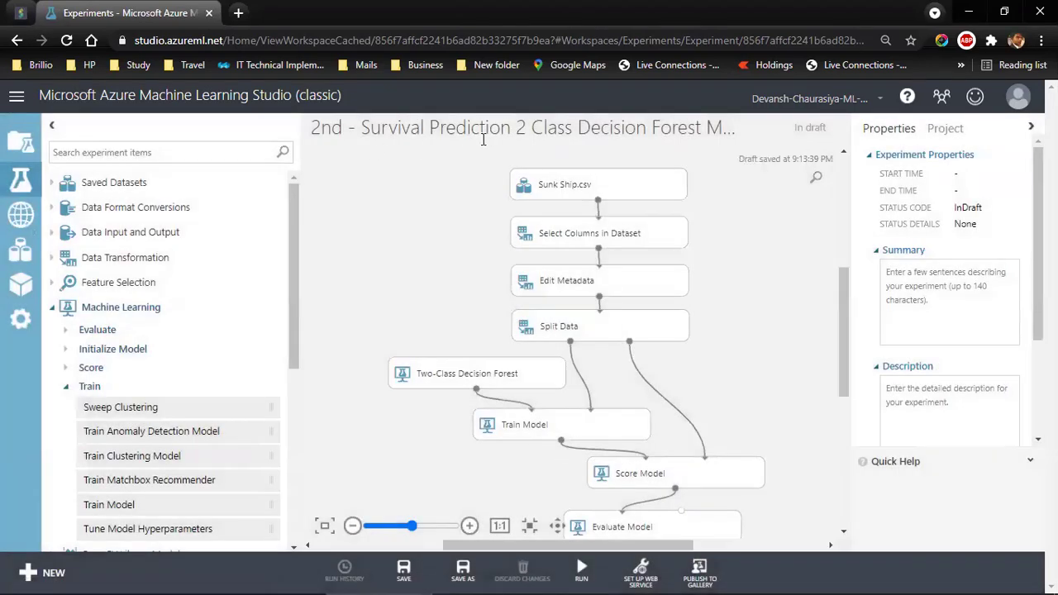
- Go to the list of experiments and open the "2nd - Survival Prediction" copy
{"action": "left_click", "coordinate": [20, 183]}
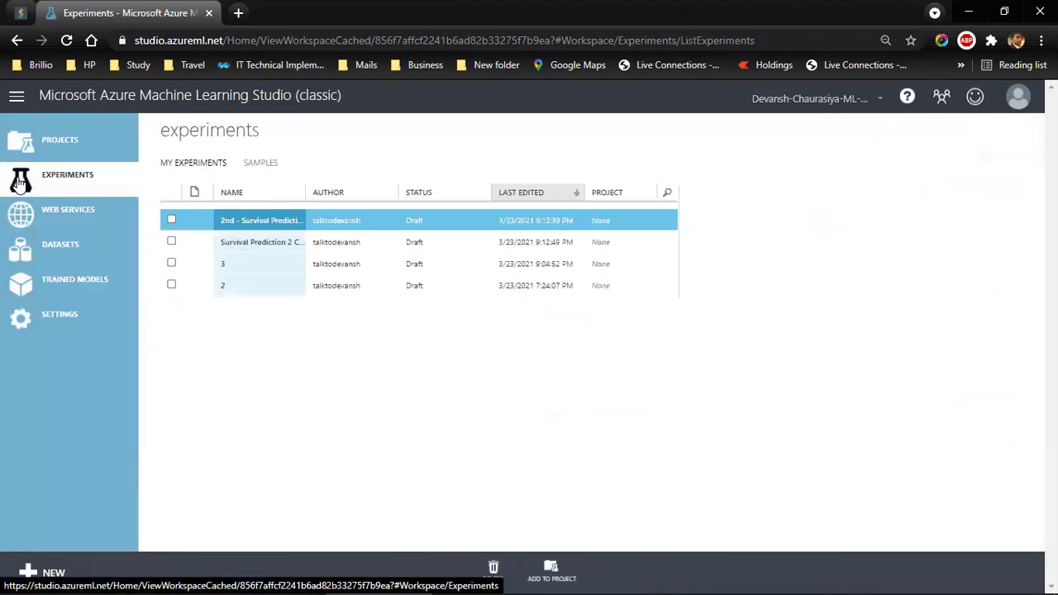
{"action": "left_click", "coordinate": [249, 223]}
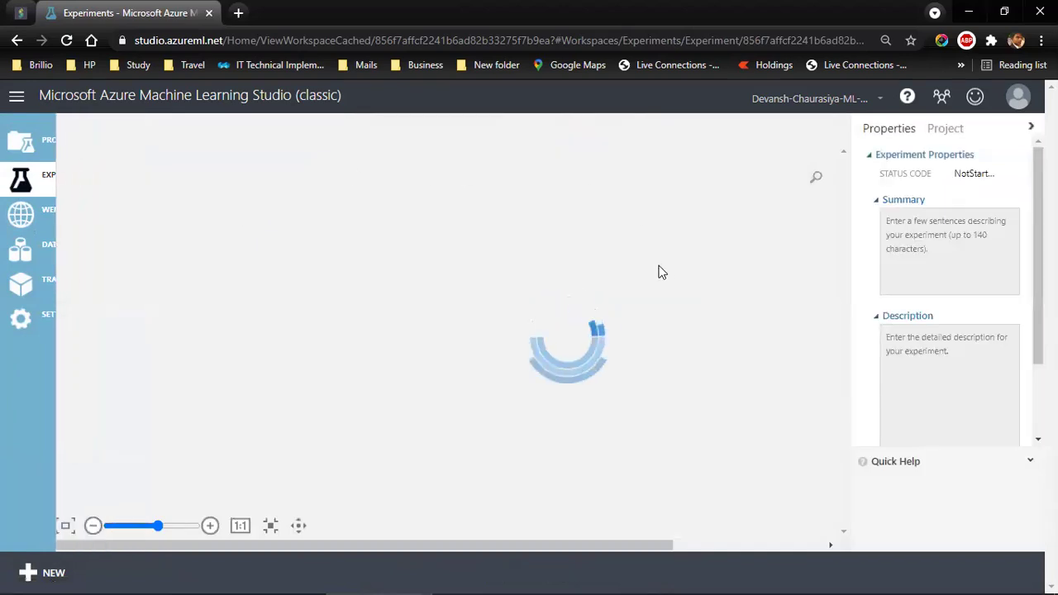
{"action": "left_click_drag", "start_coordinate": [604, 540], "coordinate": [563, 541]}
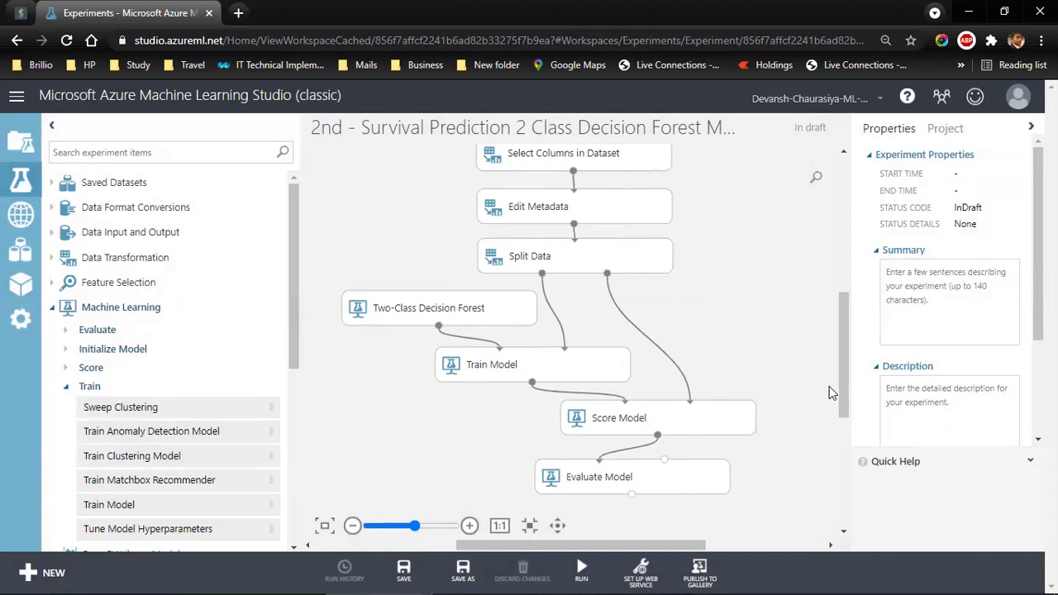
- Visualize the Sunk Ship.csv dataset and examine the statistics of its pclass and survived columns
{"action": "left_click_drag", "start_coordinate": [839, 388], "coordinate": [842, 363]}
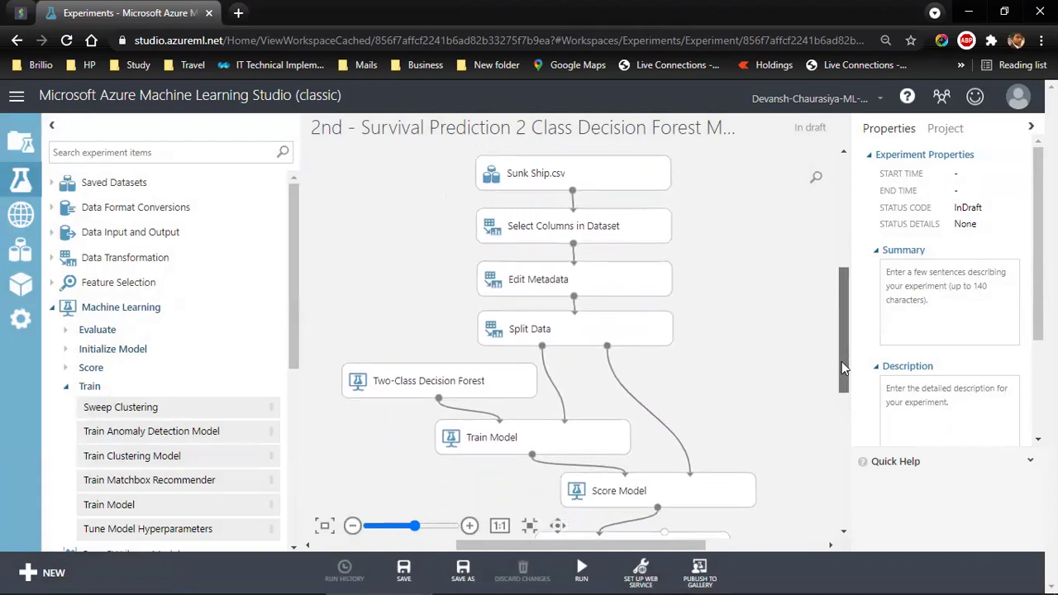
{"action": "right_click", "coordinate": [572, 192]}
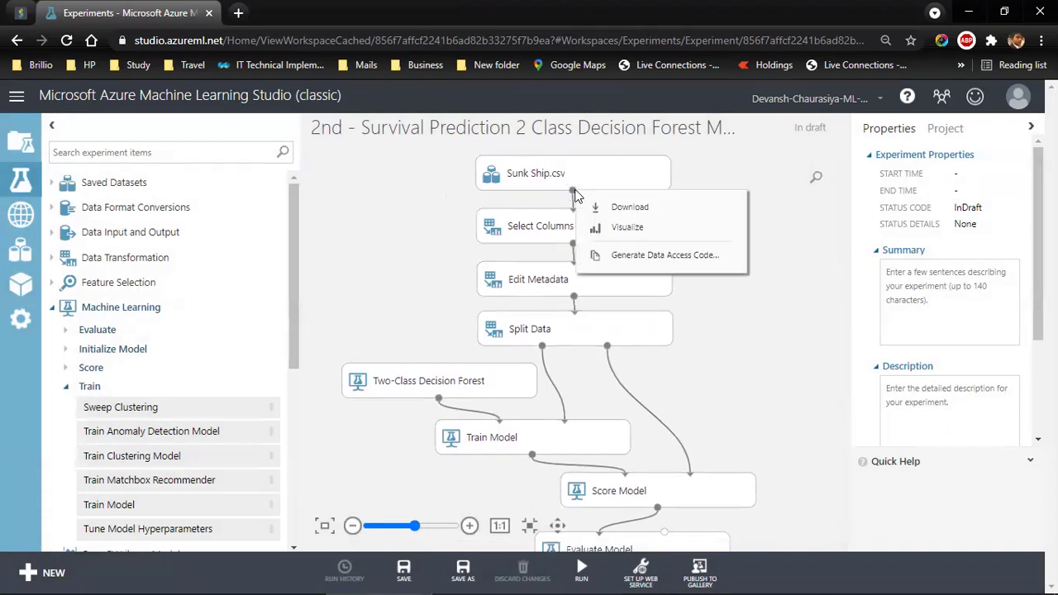
{"action": "left_click", "coordinate": [626, 227]}
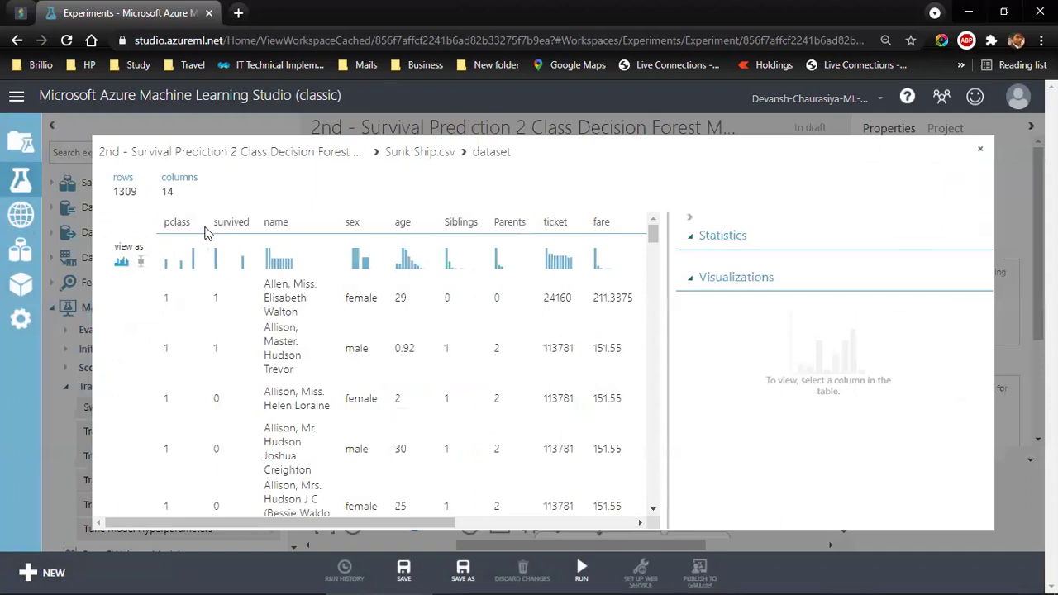
{"action": "left_click", "coordinate": [177, 222]}
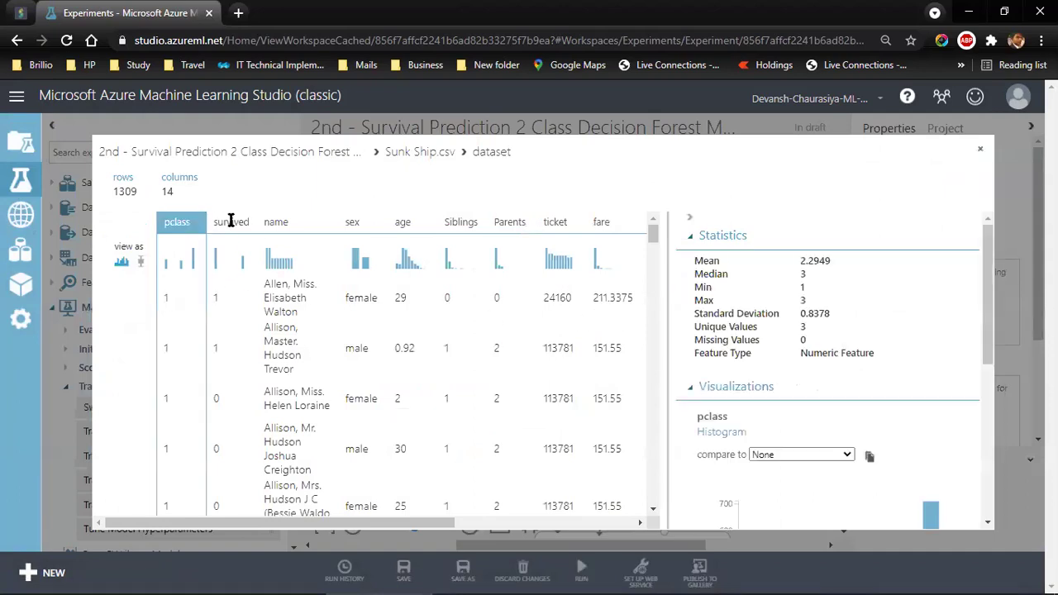
{"action": "left_click", "coordinate": [227, 221]}
{"action": "left_click", "coordinate": [187, 221]}
{"action": "left_click", "coordinate": [227, 221]}
- Examine the statistics of the name, sex, age, Siblings, Parents, ticket and fare columns in turn
{"action": "left_click", "coordinate": [281, 222]}
{"action": "left_click", "coordinate": [364, 223]}
{"action": "left_click", "coordinate": [411, 228]}
{"action": "left_click", "coordinate": [470, 223]}
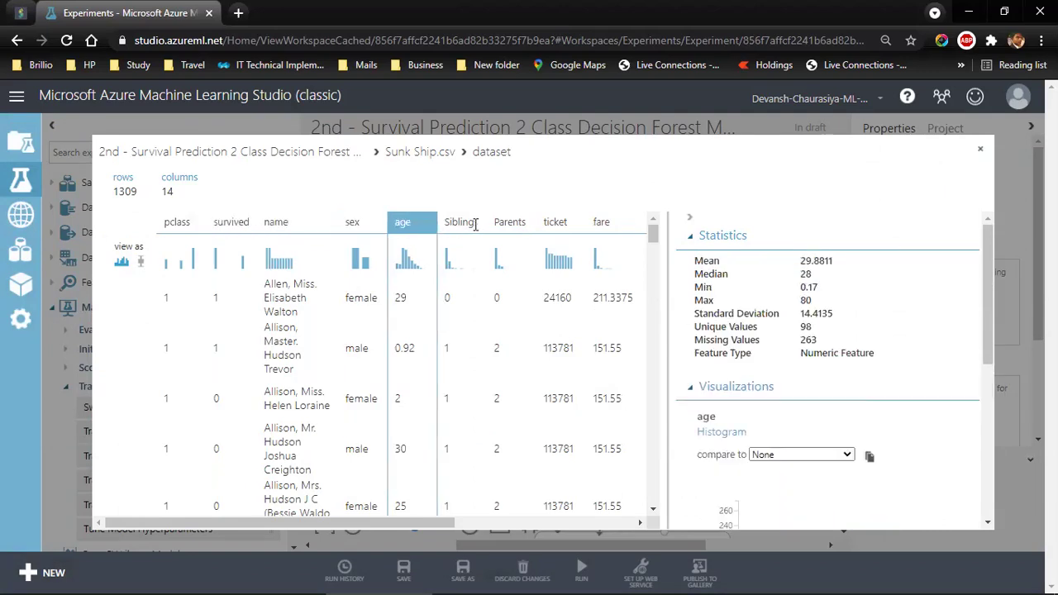
{"action": "left_click", "coordinate": [515, 225]}
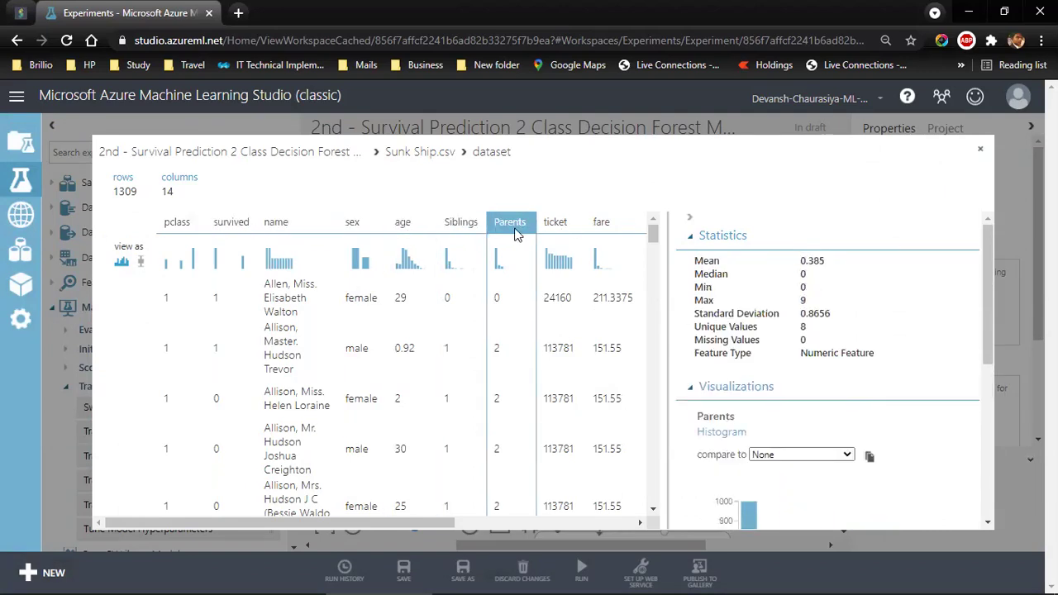
{"action": "left_click", "coordinate": [556, 224]}
{"action": "left_click", "coordinate": [601, 221]}
- Examine the statistics of the dataset's cabin and embarked columns
{"action": "left_click_drag", "start_coordinate": [438, 527], "coordinate": [611, 527]}
{"action": "left_click", "coordinate": [426, 221]}
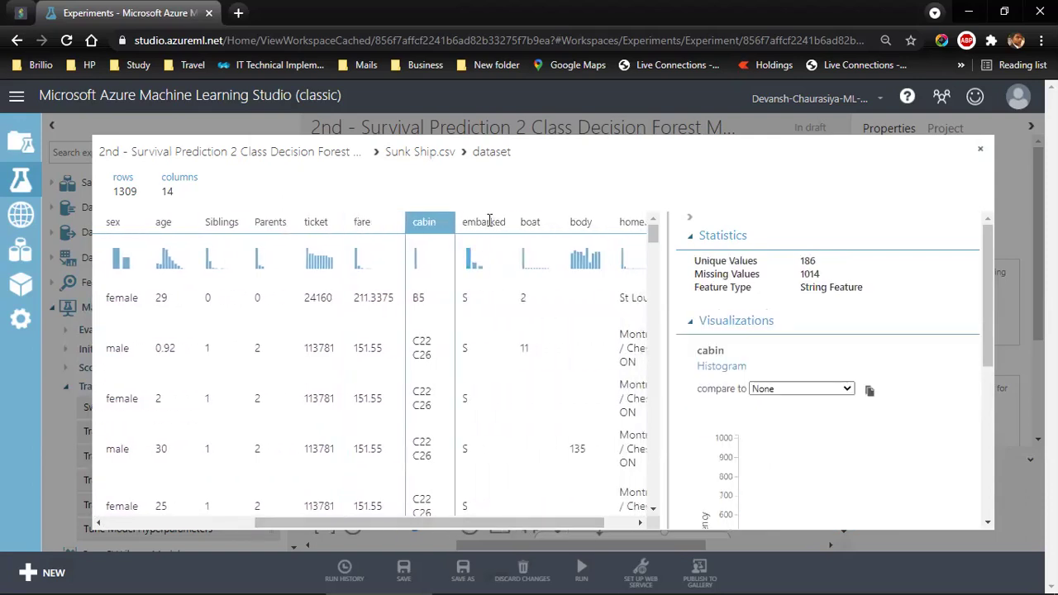
{"action": "left_click", "coordinate": [486, 222]}
- Review the statistics of the survived and sex columns again, checking their feature types
{"action": "left_click_drag", "start_coordinate": [505, 528], "coordinate": [348, 527]}
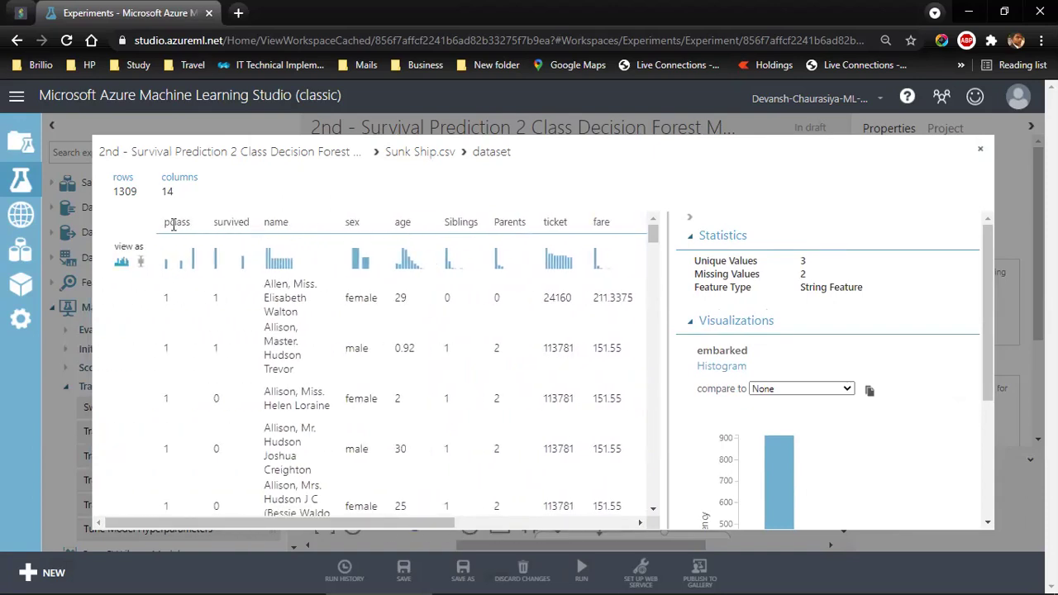
{"action": "left_click", "coordinate": [237, 223]}
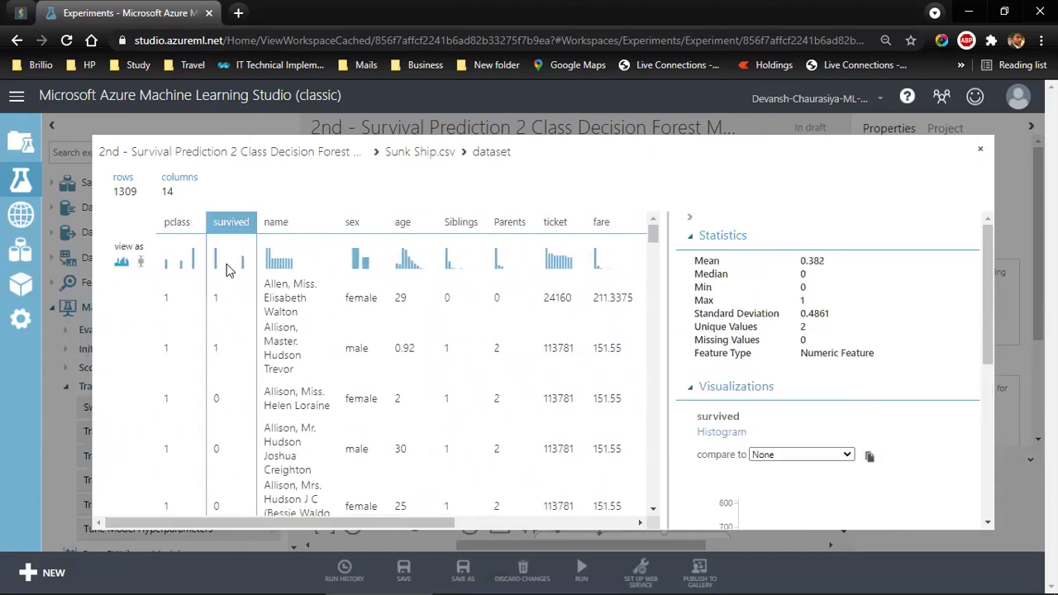
{"action": "left_click", "coordinate": [358, 225]}
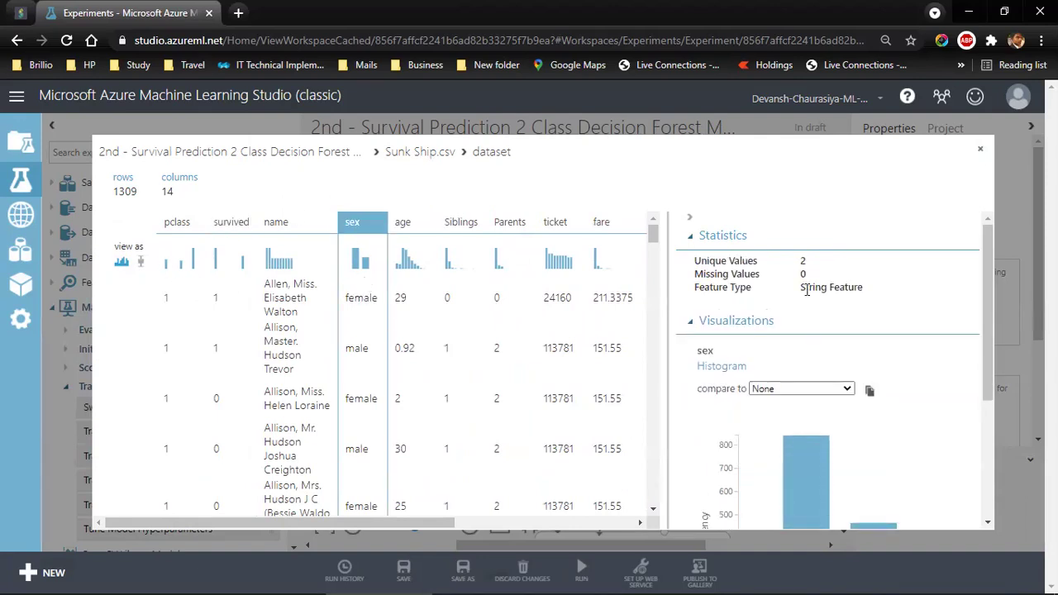
- Examine the statistics of the Siblings column and close the dataset visualization
{"action": "left_click", "coordinate": [463, 223]}
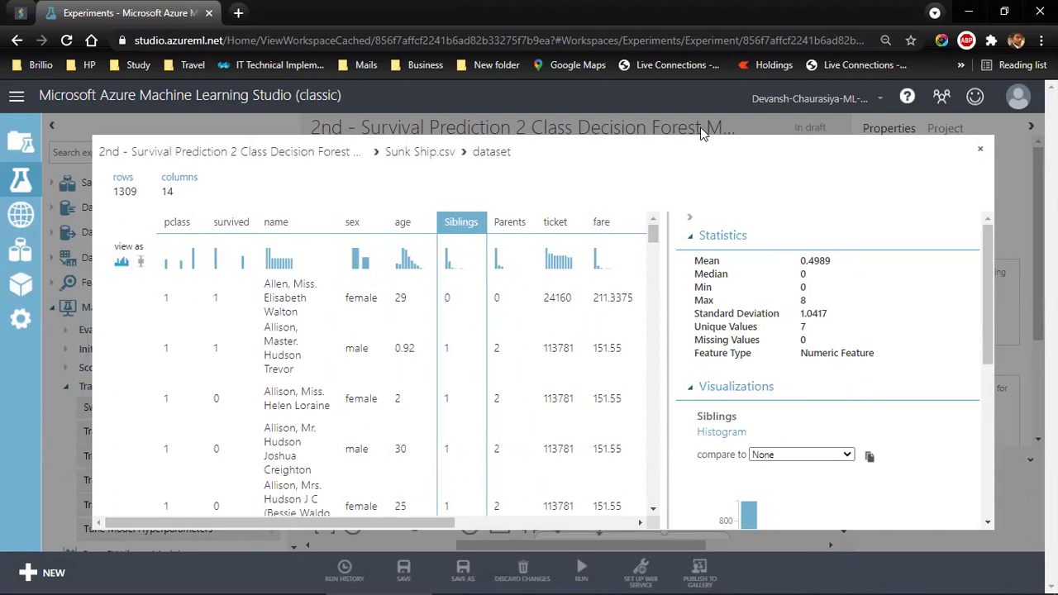
{"action": "left_click", "coordinate": [979, 153]}
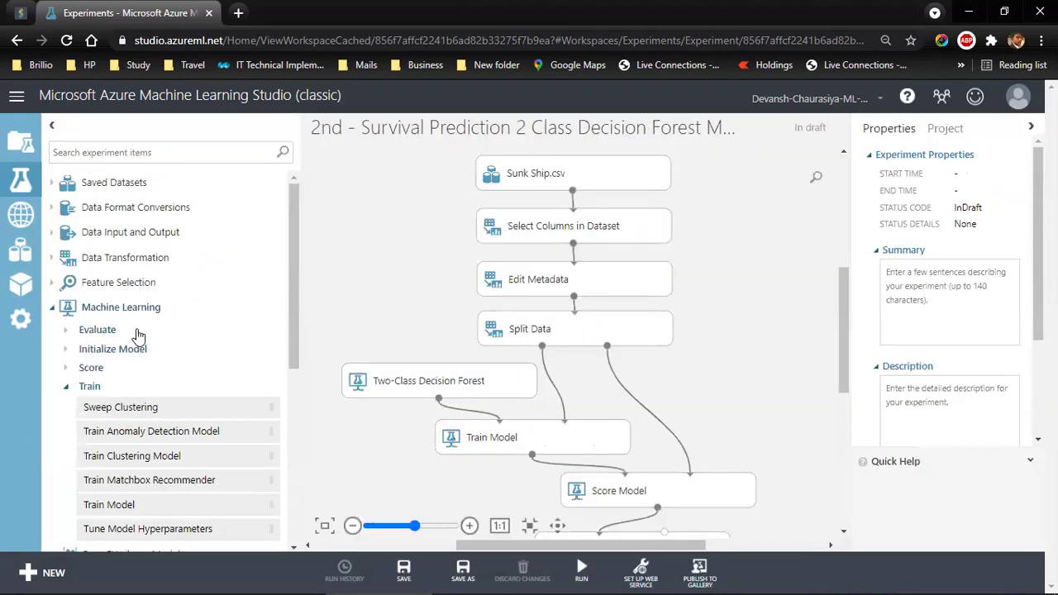
- Add a Summarize Data module from the Statistical Functions and place it beside the Select Columns in Dataset module
{"action": "left_click", "coordinate": [51, 312]}
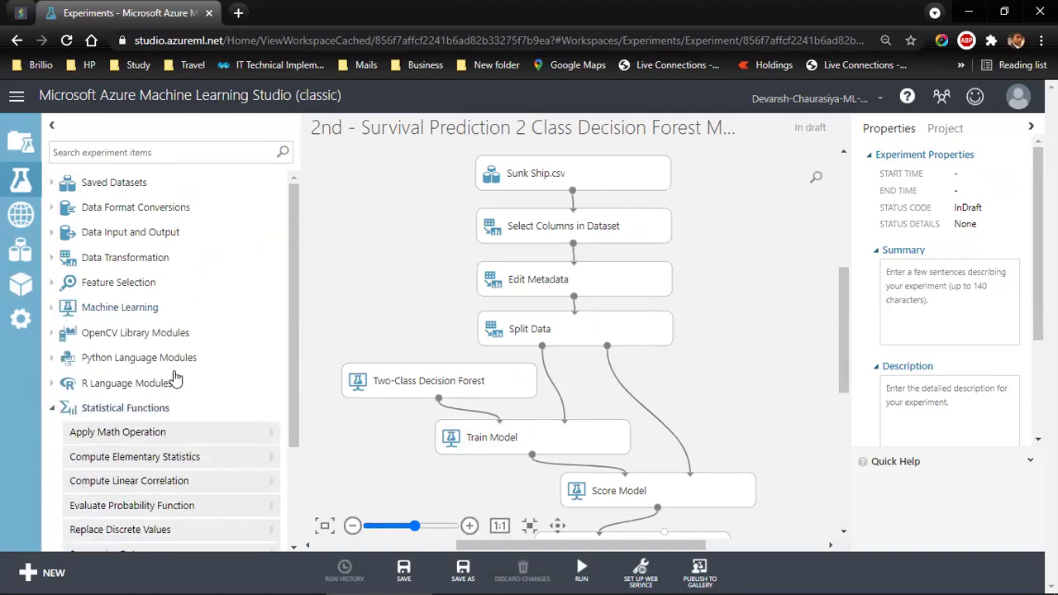
{"action": "left_click", "coordinate": [51, 408]}
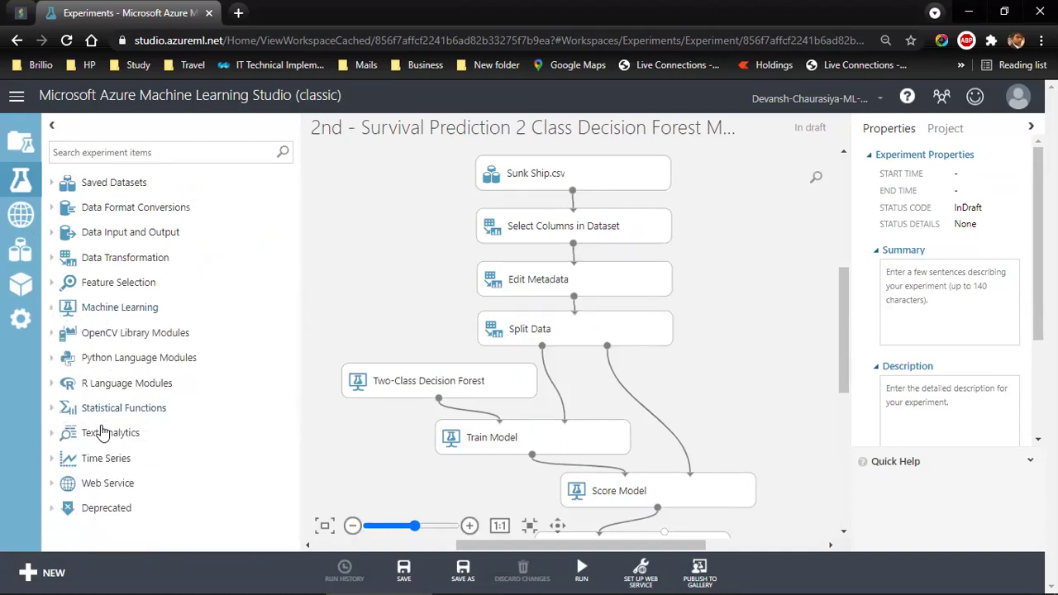
{"action": "left_click", "coordinate": [52, 385]}
{"action": "left_click", "coordinate": [53, 385]}
{"action": "left_click", "coordinate": [52, 410]}
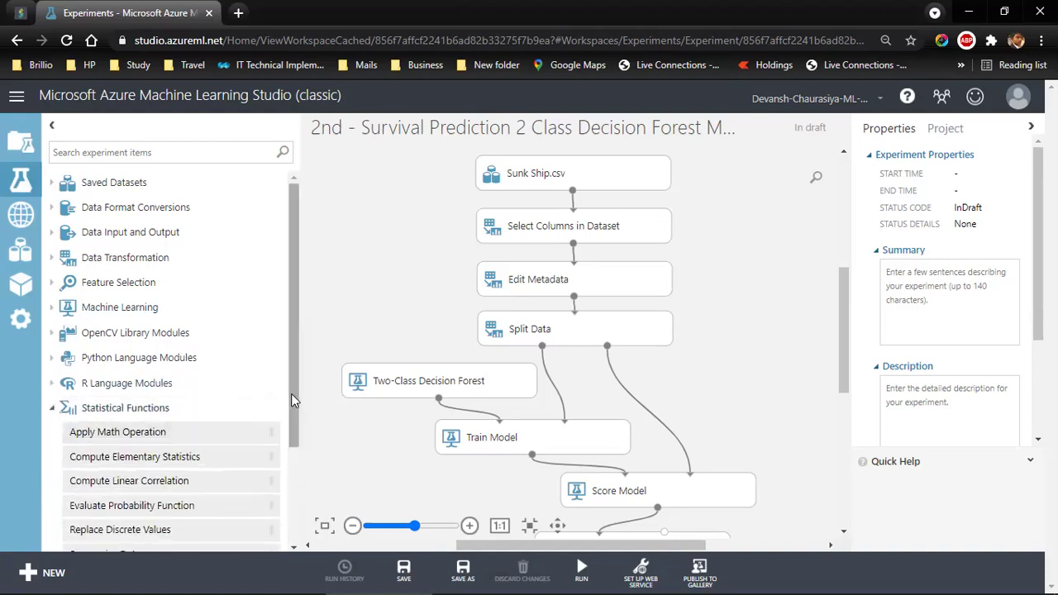
{"action": "scroll", "coordinate": [290, 437], "scroll_direction": "down", "scroll_amount": 2}
{"action": "left_click_drag", "start_coordinate": [125, 459], "coordinate": [394, 258]}
{"action": "left_click_drag", "start_coordinate": [547, 545], "coordinate": [497, 545]}
{"action": "left_click_drag", "start_coordinate": [527, 253], "coordinate": [479, 223]}
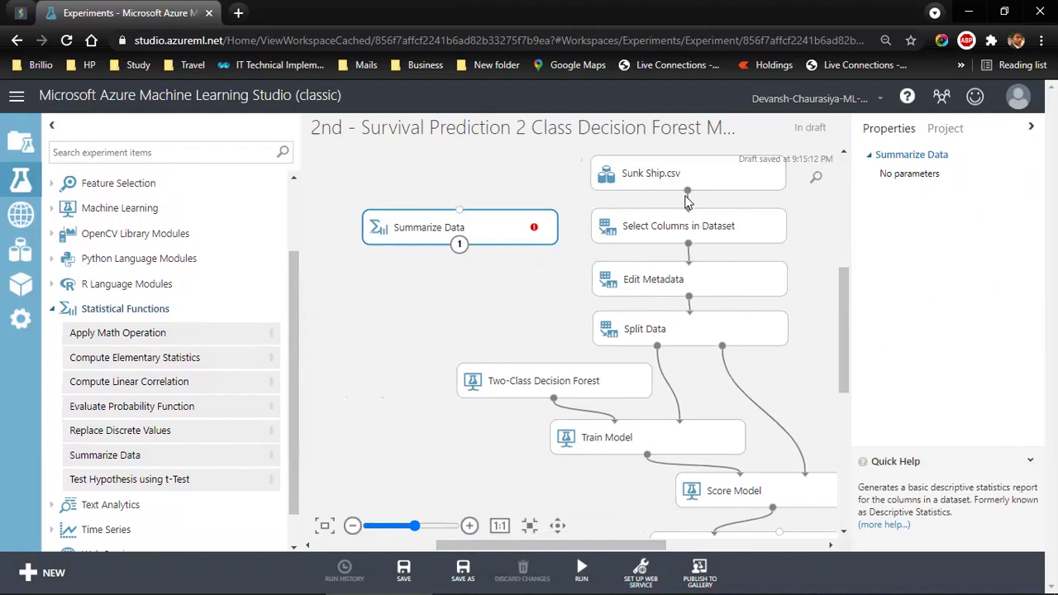
- Connect the Sunk Ship.csv output to the Summarize Data input and run only the Summarize Data module
{"action": "left_click_drag", "start_coordinate": [688, 192], "coordinate": [460, 209]}
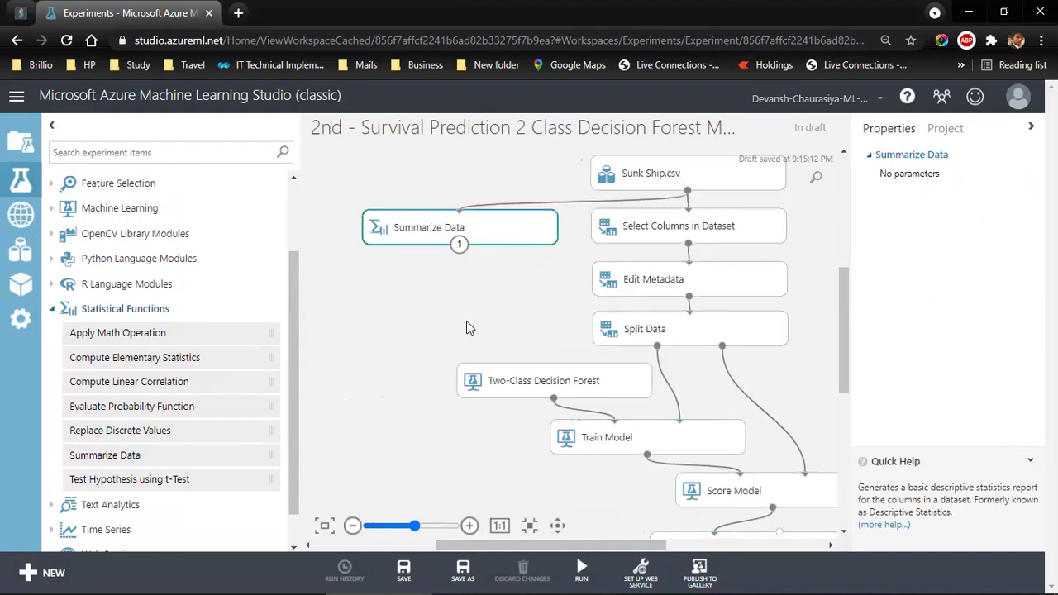
{"action": "left_click", "coordinate": [481, 222]}
{"action": "mouse_move", "coordinate": [582, 567]}
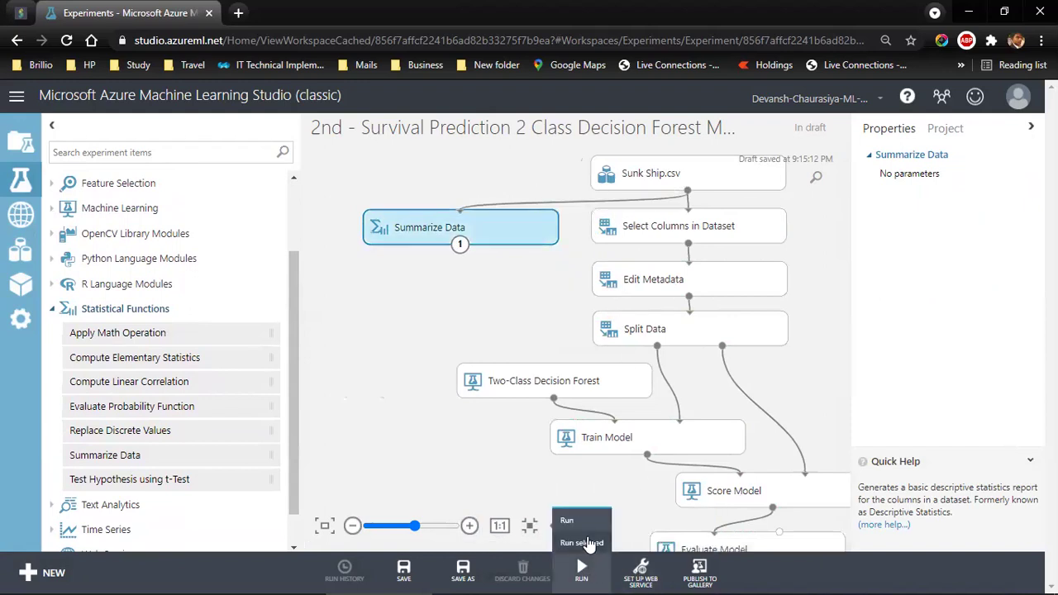
{"action": "left_click", "coordinate": [583, 543]}
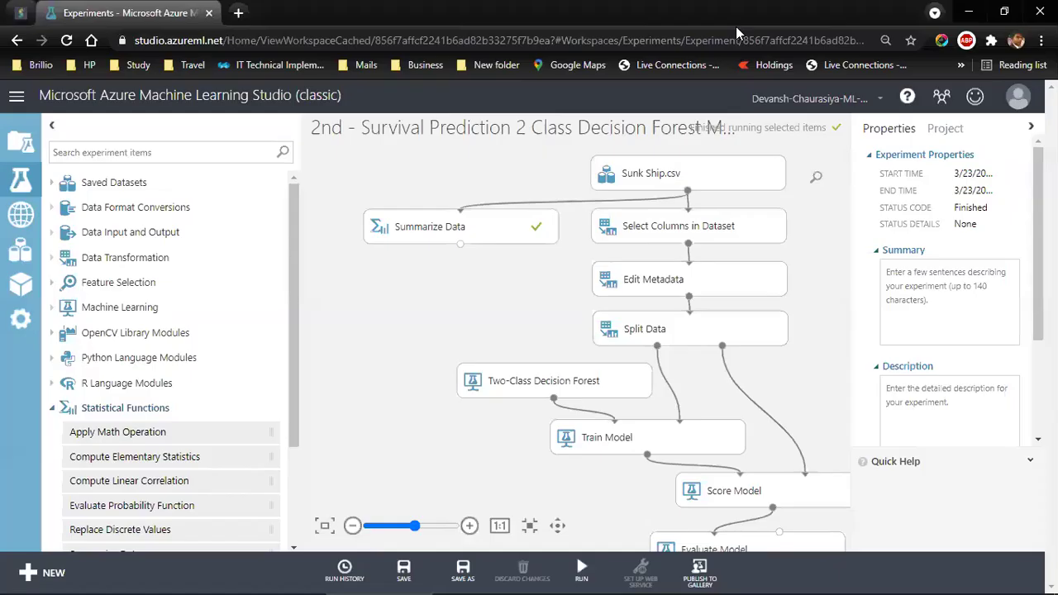
- Visualize the Summarize Data results, review the descriptive statistics across all columns, and close the view
{"action": "right_click", "coordinate": [459, 246]}
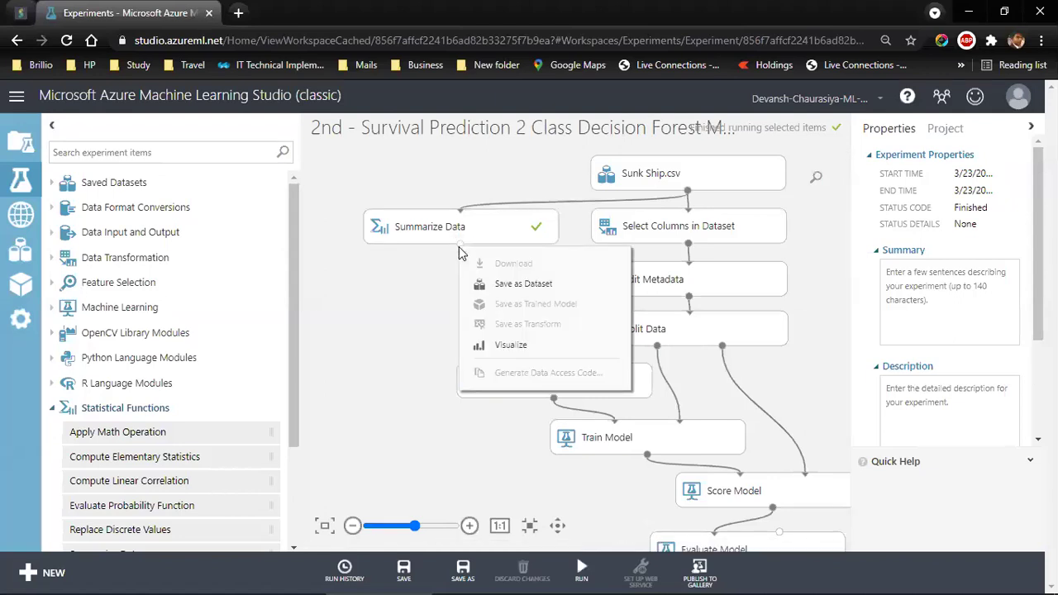
{"action": "left_click", "coordinate": [488, 348]}
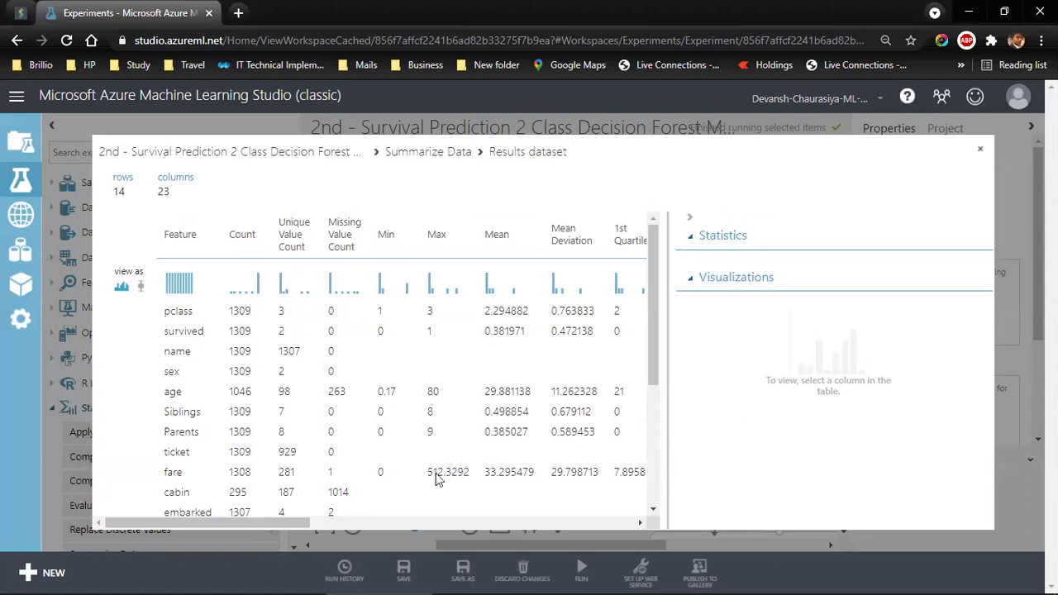
{"action": "left_click_drag", "start_coordinate": [305, 524], "coordinate": [428, 526]}
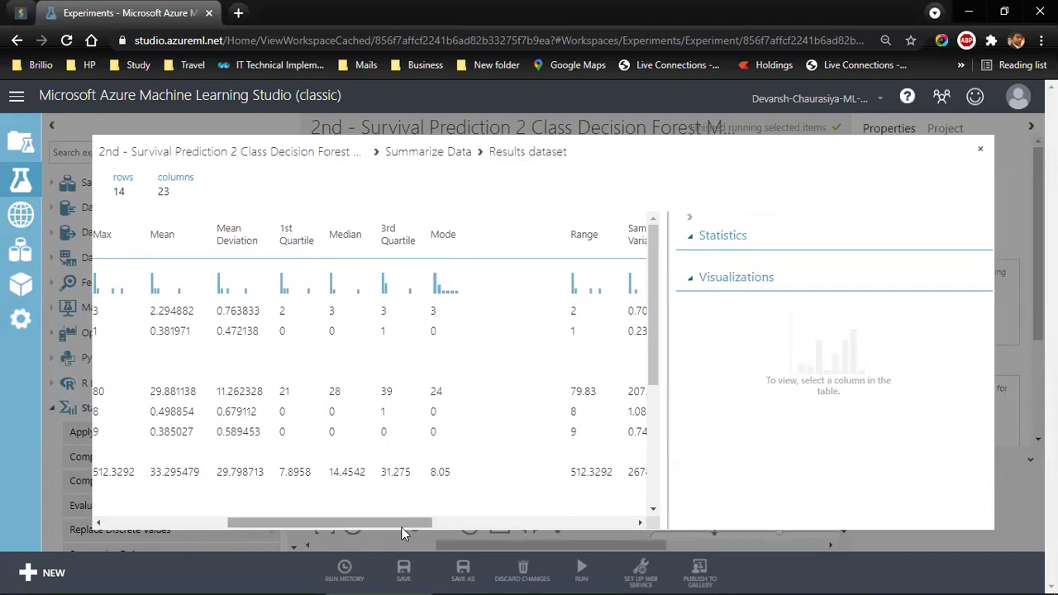
{"action": "left_click_drag", "start_coordinate": [398, 526], "coordinate": [265, 528]}
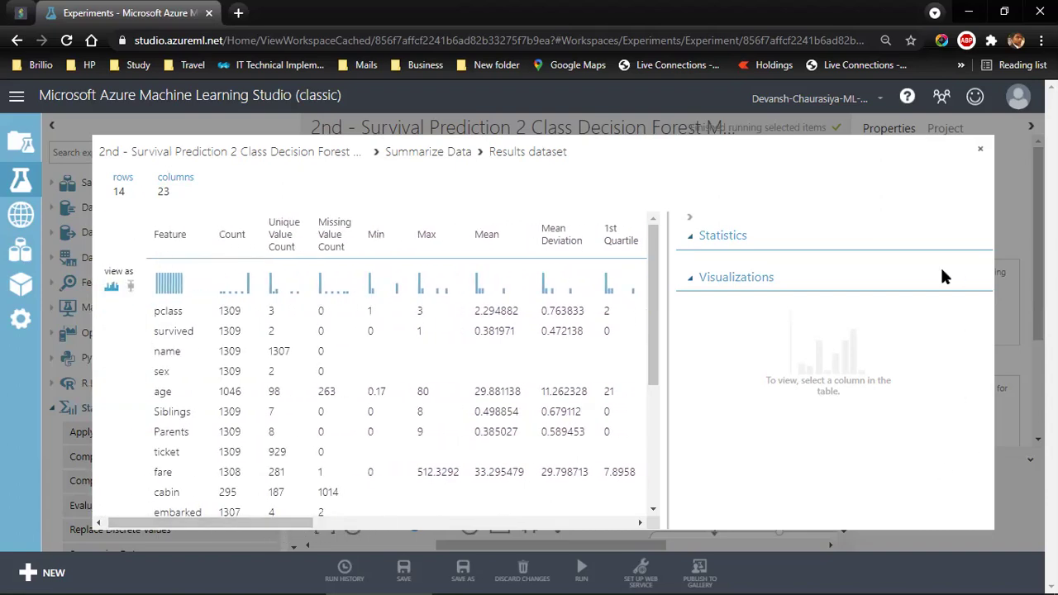
{"action": "left_click", "coordinate": [980, 148]}
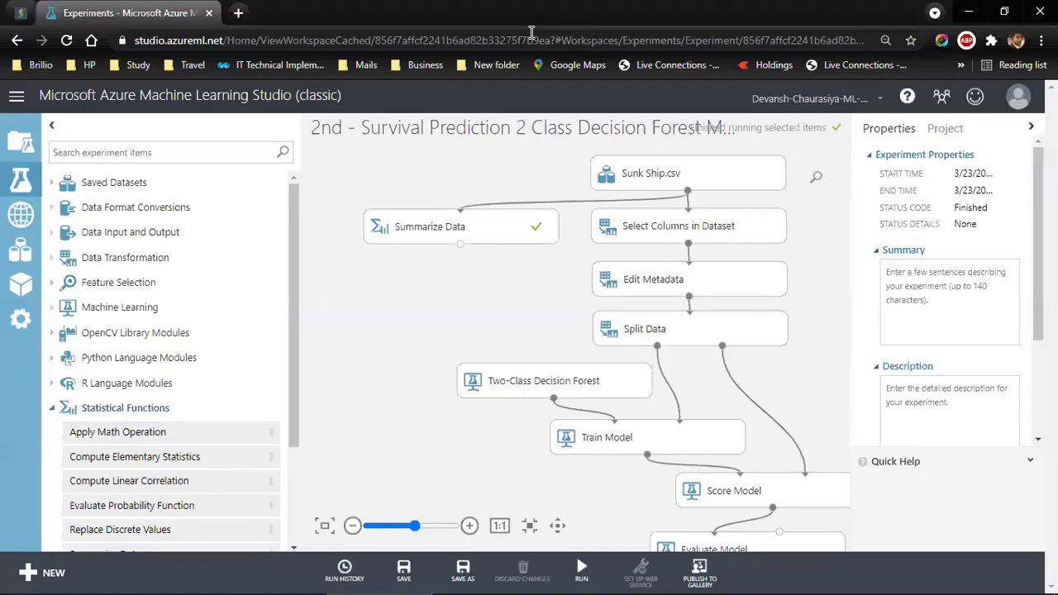
- Visualize the Sunk Ship.csv dataset and check the sex, age and fare columns for missing values
{"action": "right_click", "coordinate": [688, 190]}
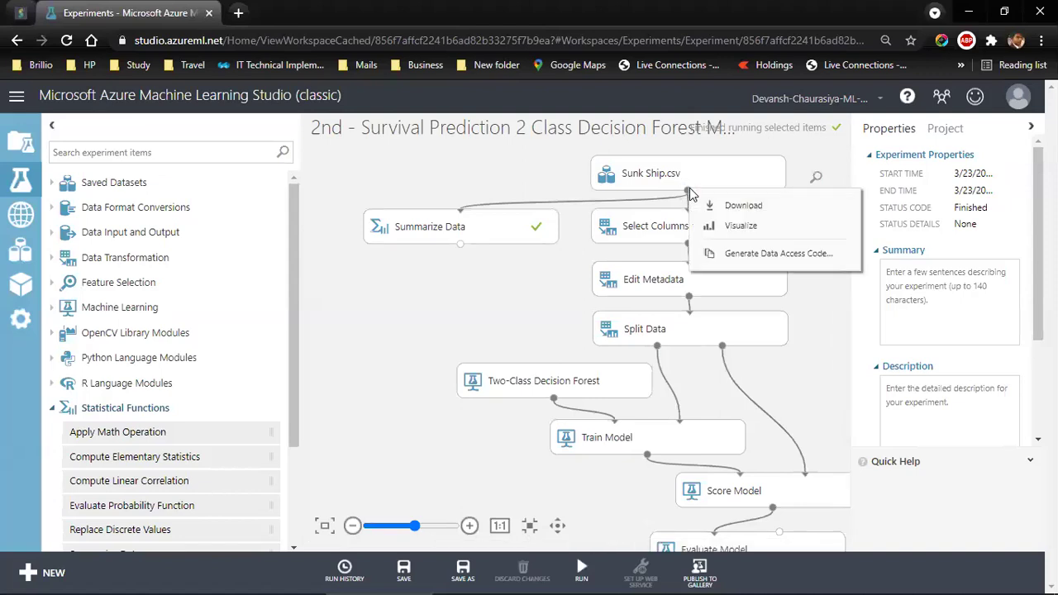
{"action": "left_click", "coordinate": [730, 256]}
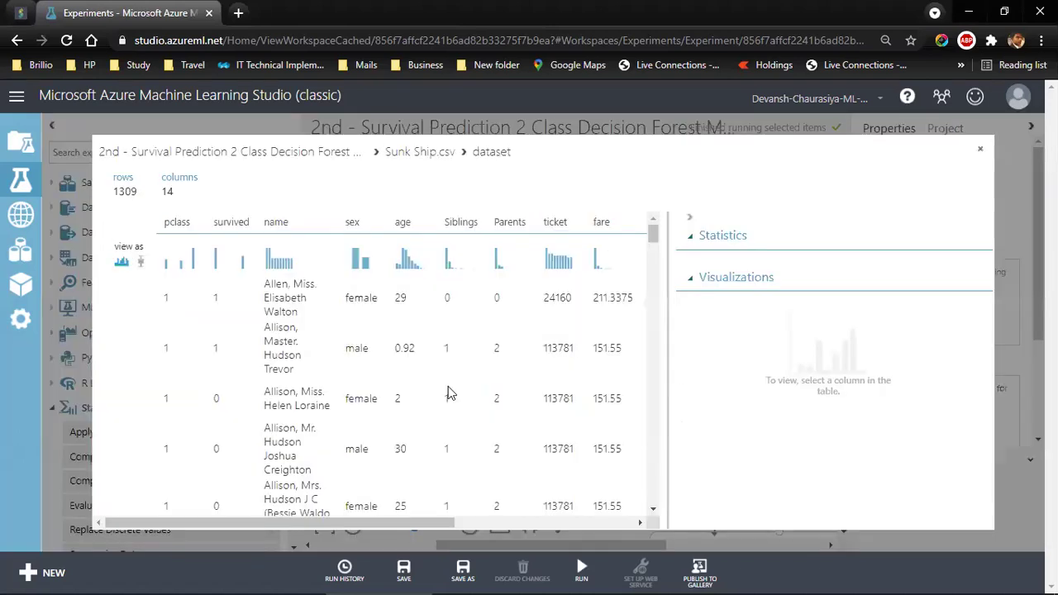
{"action": "left_click", "coordinate": [352, 221]}
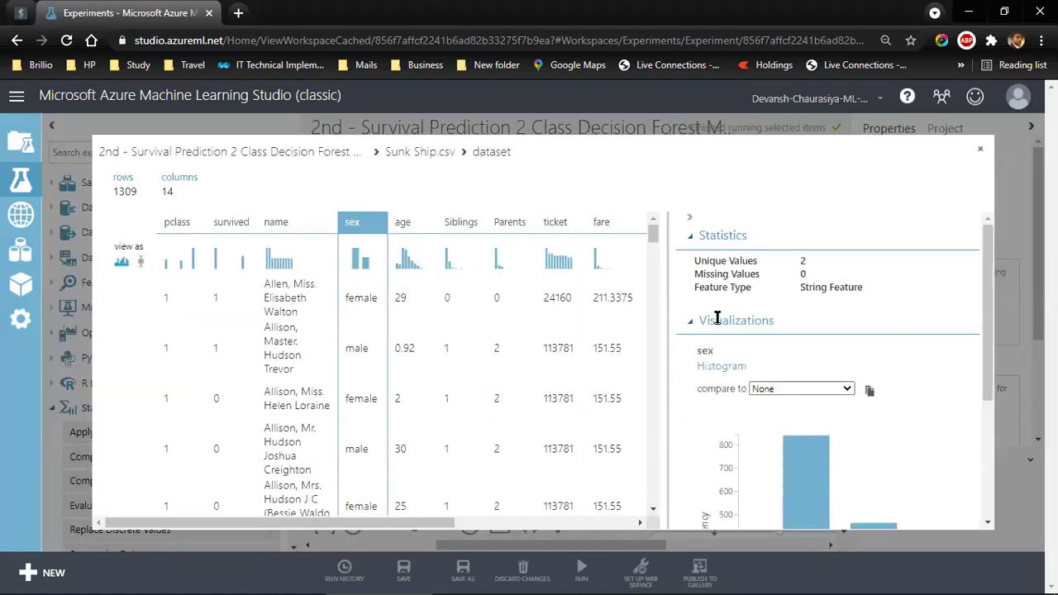
{"action": "left_click", "coordinate": [405, 223]}
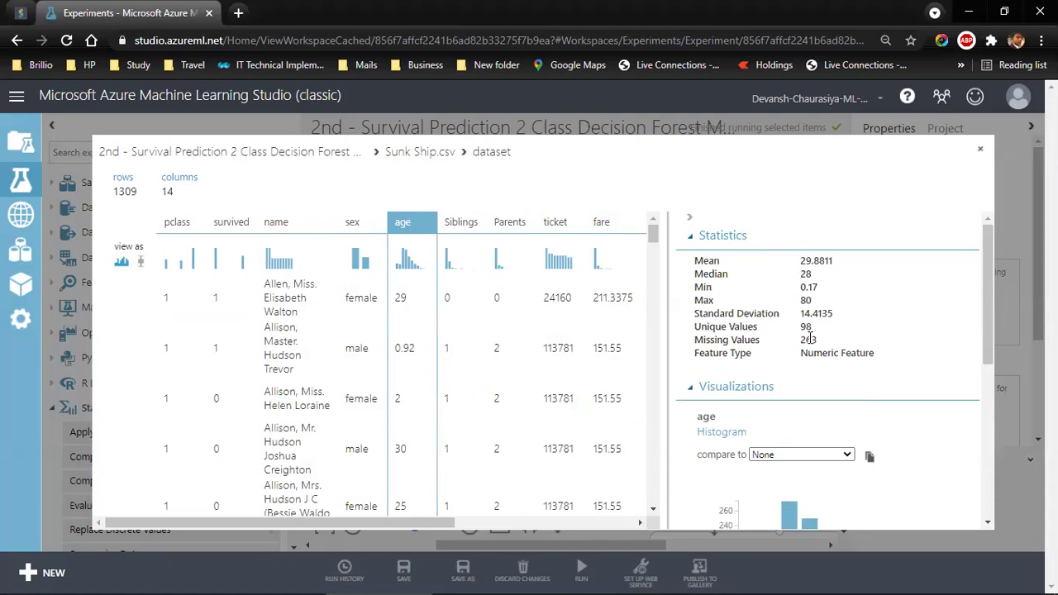
{"action": "left_click_drag", "start_coordinate": [801, 339], "coordinate": [817, 341]}
{"action": "left_click", "coordinate": [601, 223]}
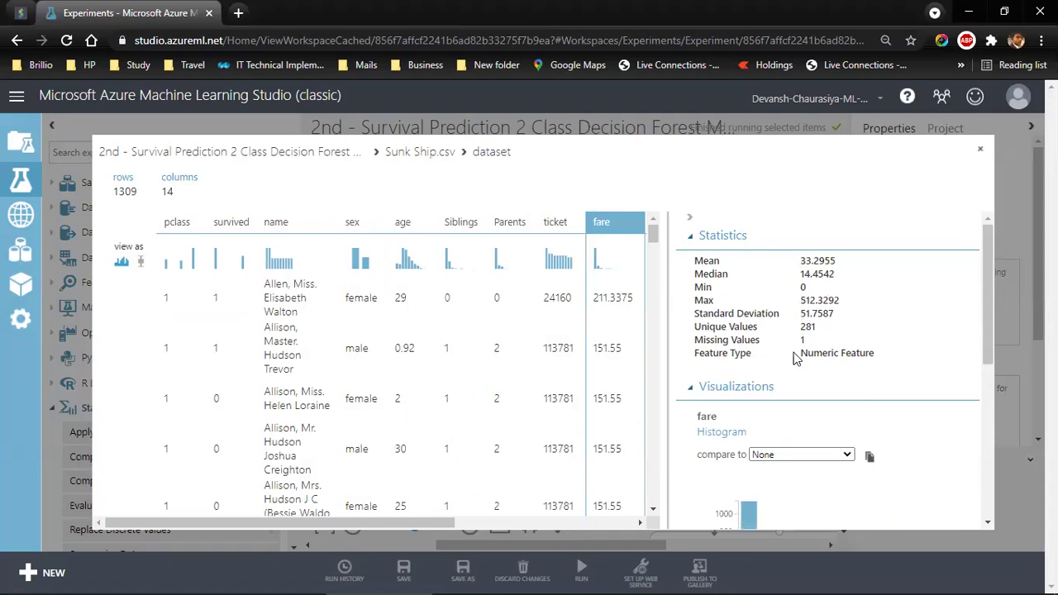
- Examine the statistics of the ticket, Parents, Siblings, age, sex, name, survived and pclass columns, and close the visualization
{"action": "left_click", "coordinate": [555, 220]}
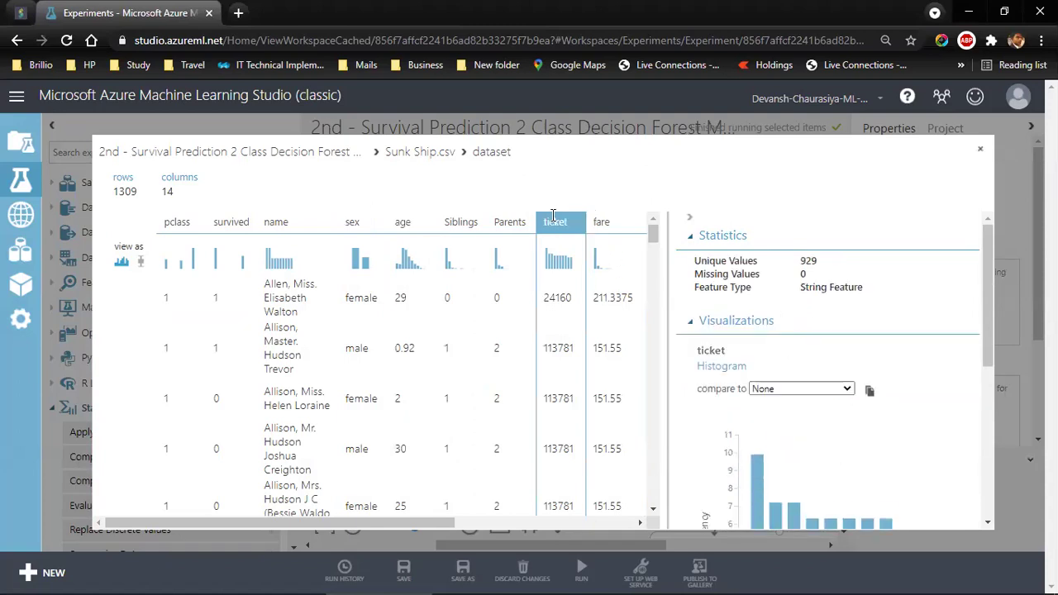
{"action": "left_click", "coordinate": [510, 224]}
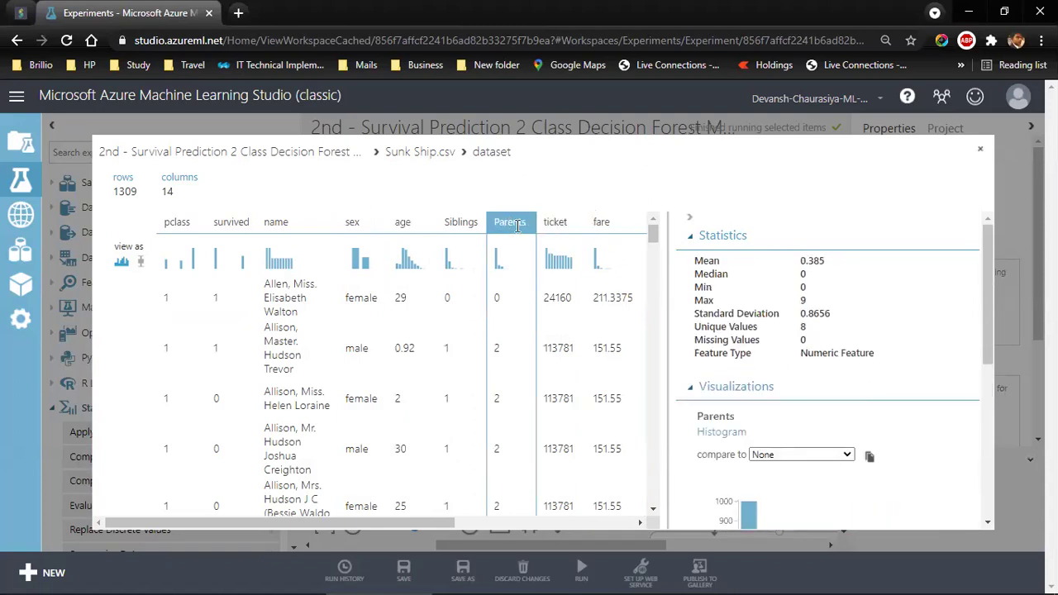
{"action": "left_click", "coordinate": [462, 223]}
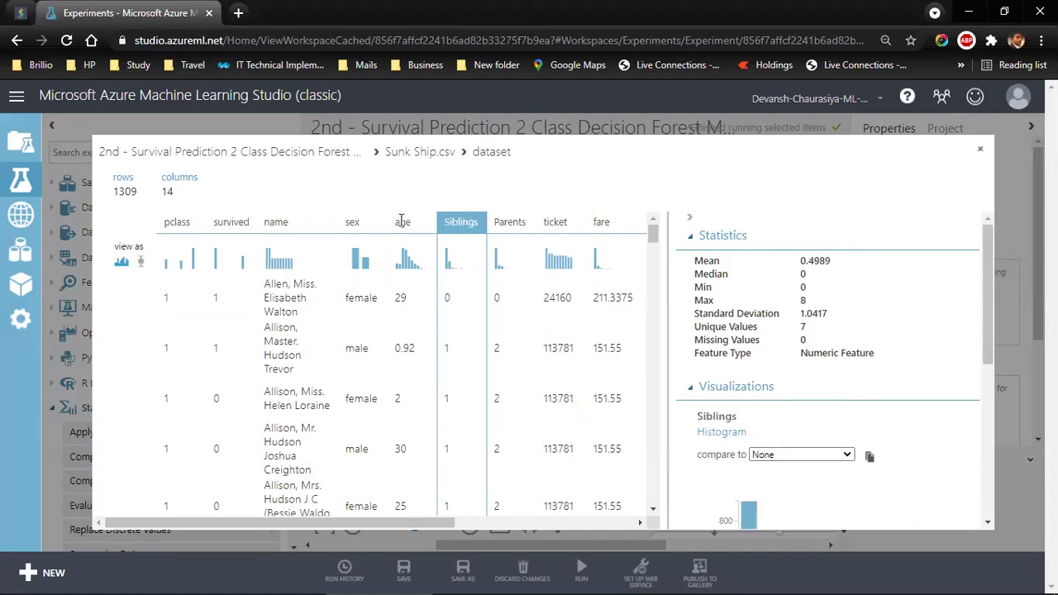
{"action": "left_click", "coordinate": [402, 222]}
{"action": "left_click", "coordinate": [353, 222]}
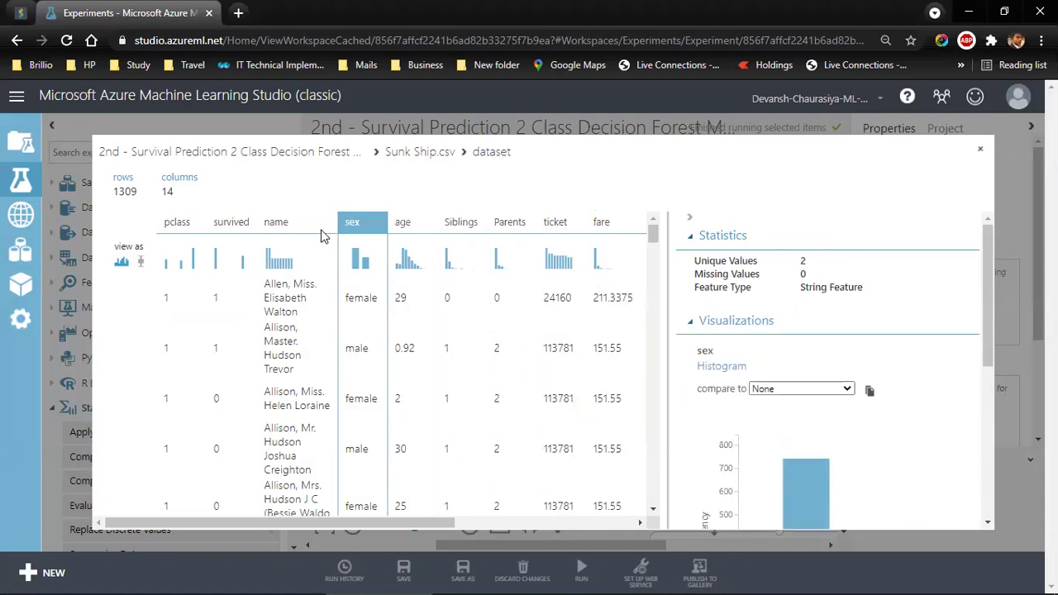
{"action": "left_click", "coordinate": [267, 222]}
{"action": "left_click", "coordinate": [231, 221]}
{"action": "left_click", "coordinate": [176, 222]}
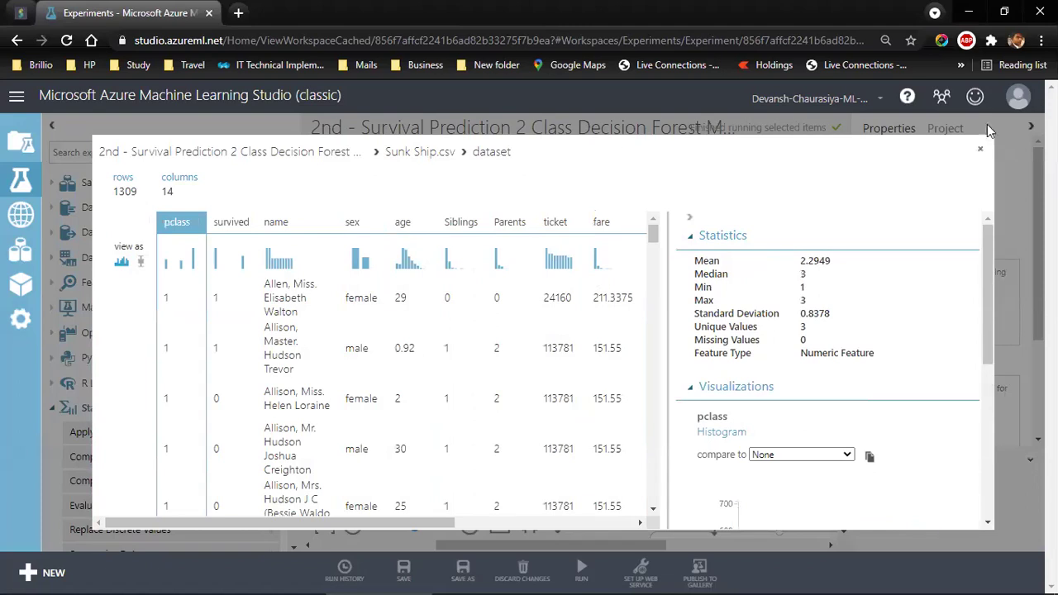
{"action": "left_click", "coordinate": [980, 150]}
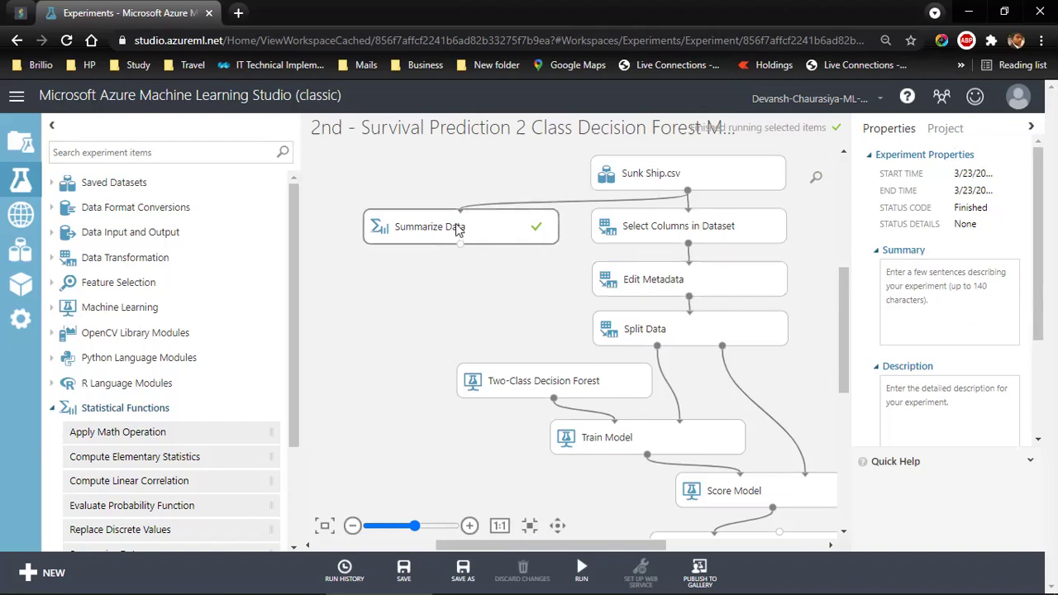
- Add the pclass, age, Siblings, Parents and fare columns to the selection of the Select Columns in Dataset module
{"action": "left_click", "coordinate": [696, 237]}
{"action": "left_click", "coordinate": [950, 243]}
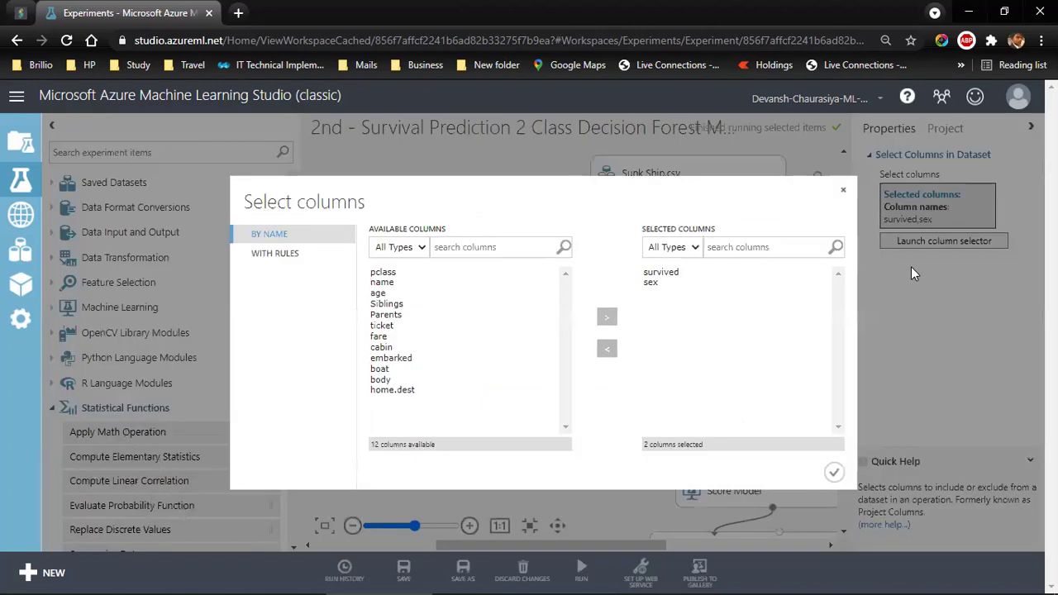
{"action": "left_click", "coordinate": [380, 273]}
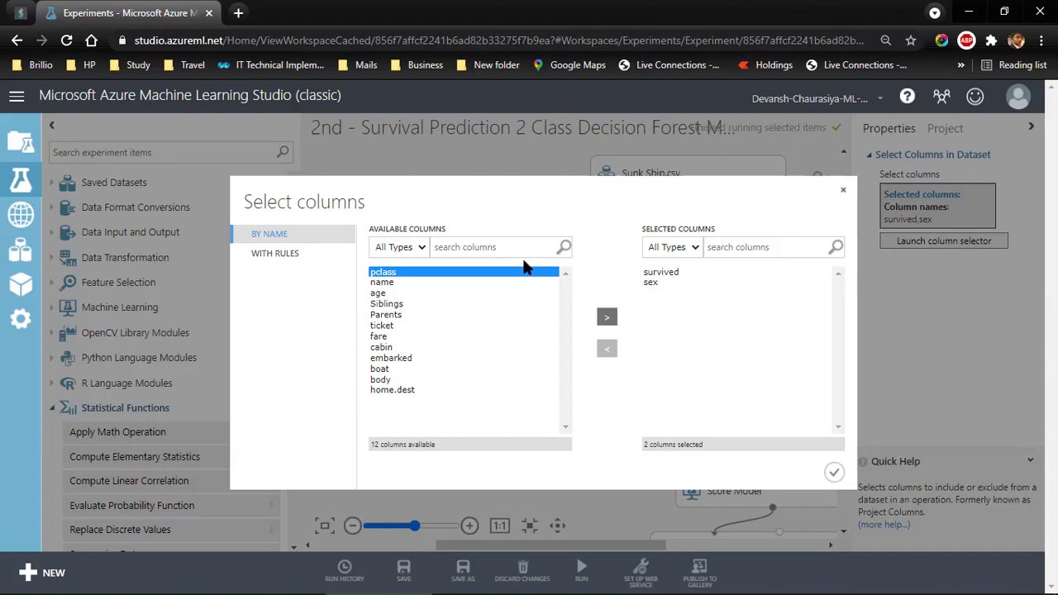
{"action": "left_click", "coordinate": [381, 295], "text": "ctrl"}
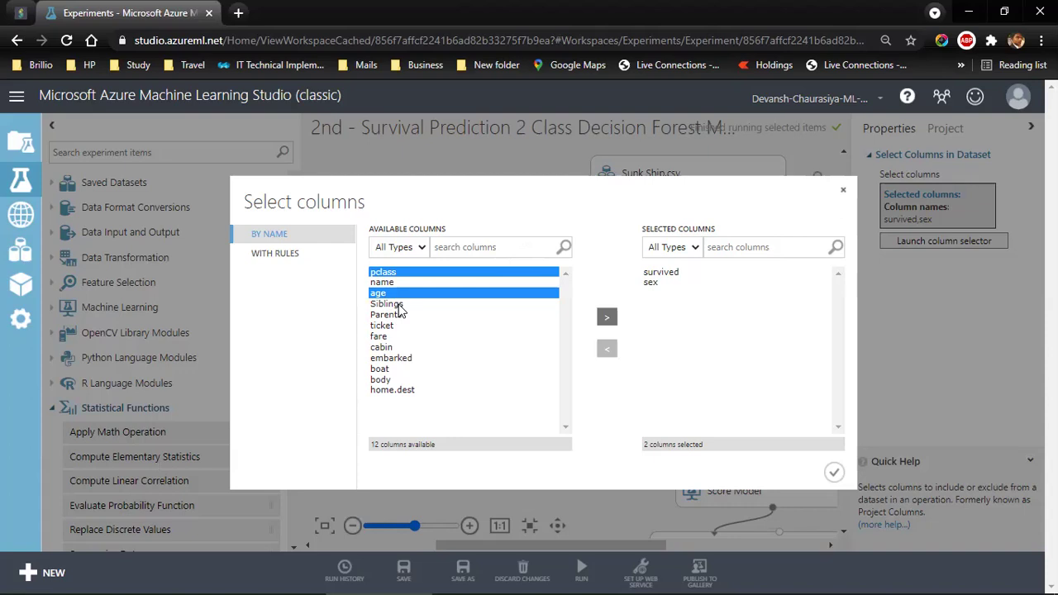
{"action": "left_click", "coordinate": [400, 305], "text": "ctrl"}
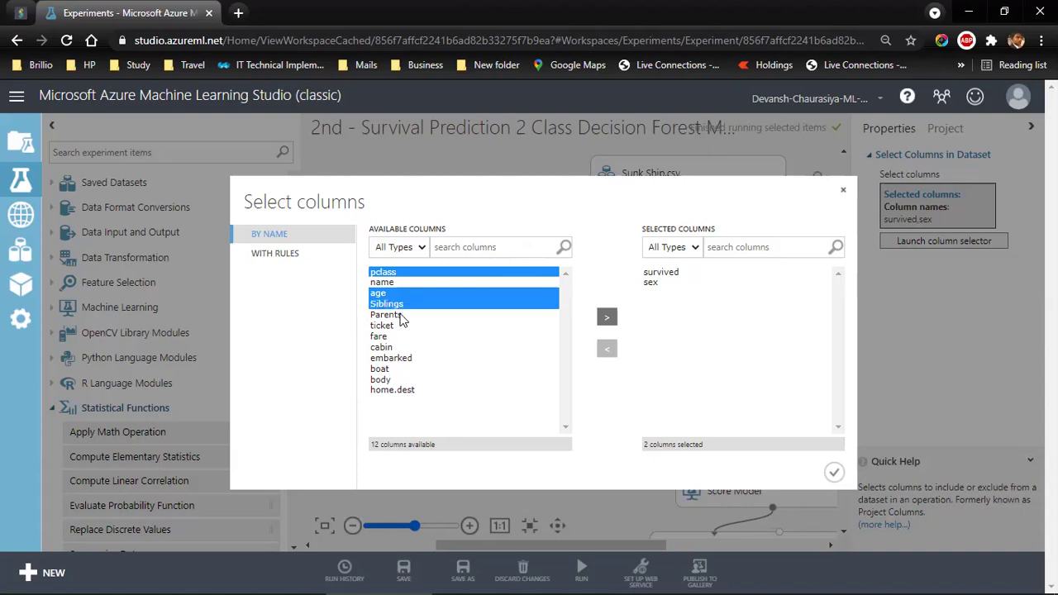
{"action": "left_click", "coordinate": [402, 318], "text": "ctrl"}
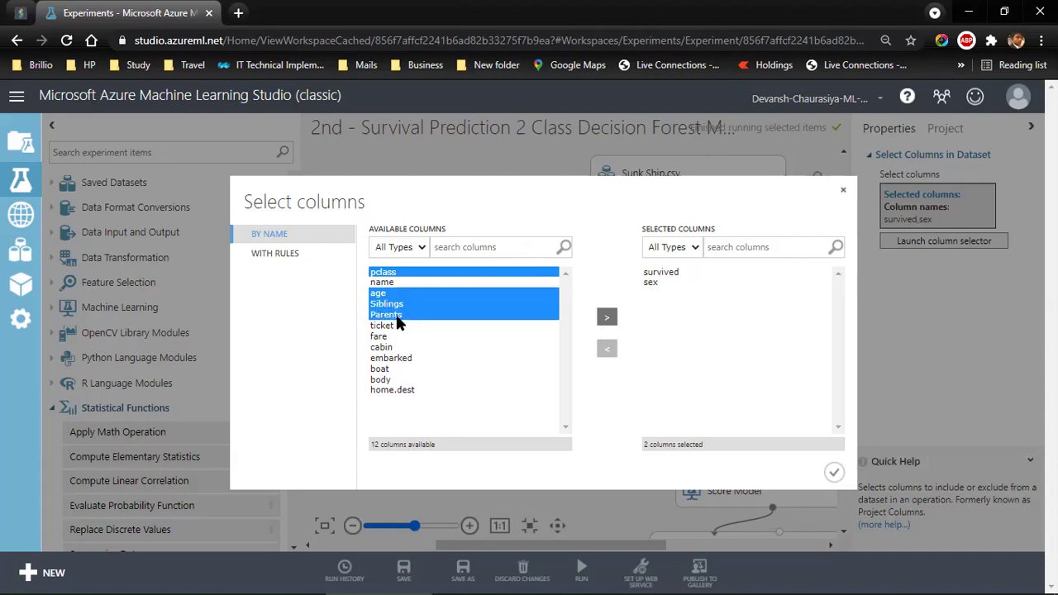
{"action": "left_click", "coordinate": [380, 337], "text": "ctrl"}
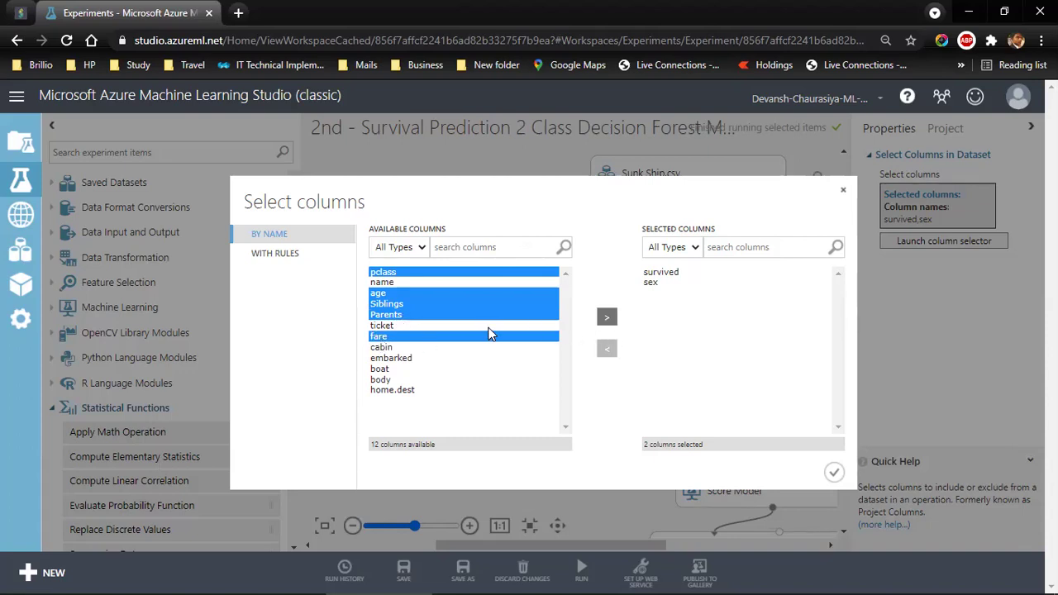
{"action": "left_click", "coordinate": [607, 320]}
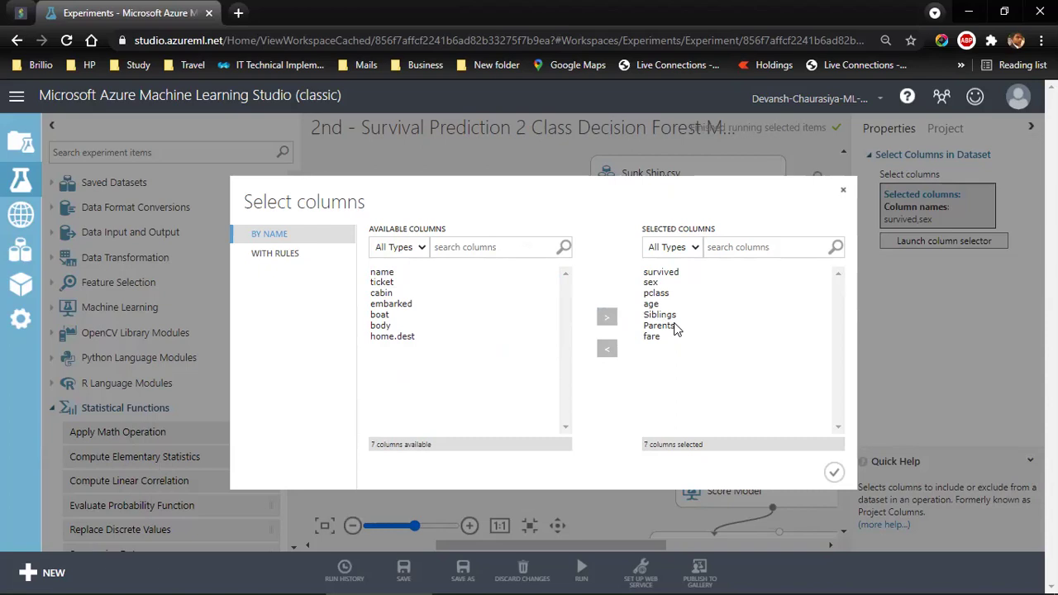
{"action": "left_click", "coordinate": [835, 475]}
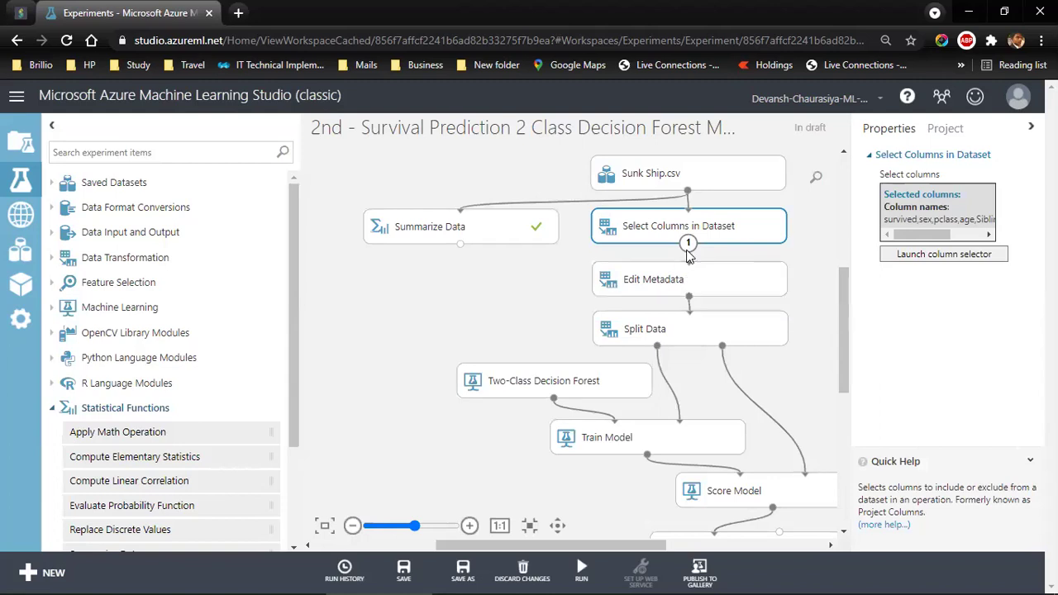
{"action": "left_click_drag", "start_coordinate": [689, 245], "coordinate": [689, 244]}
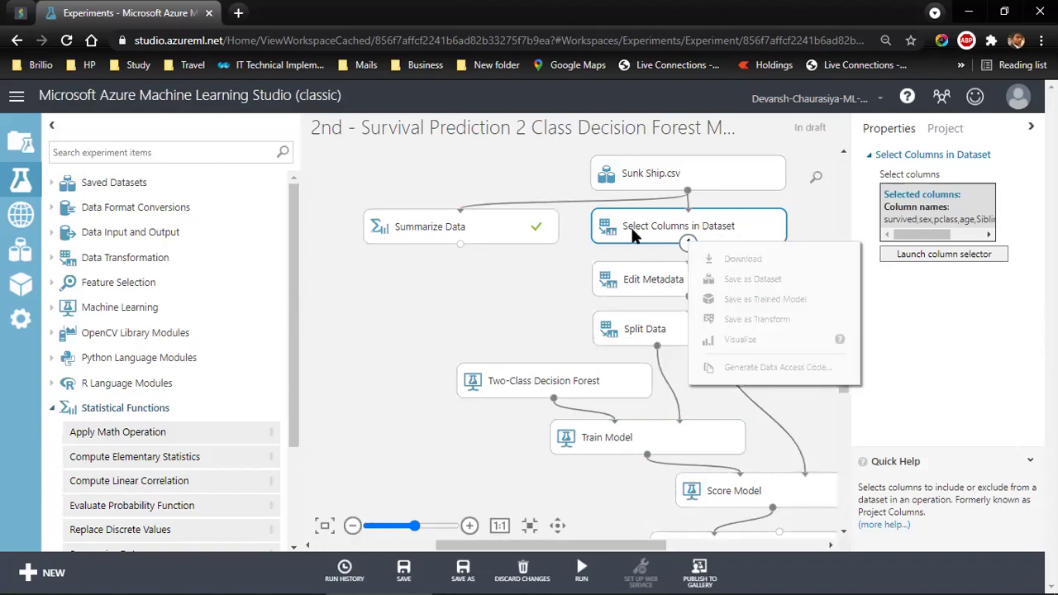
{"action": "left_click", "coordinate": [477, 309]}
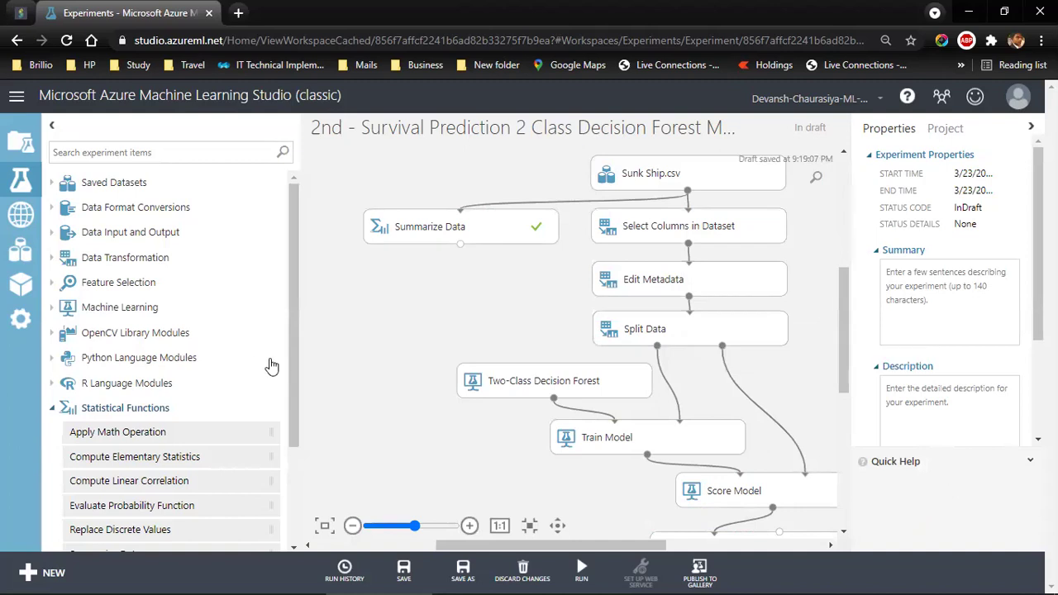
- Add a Clean Missing Data module from the data manipulation modules to the canvas beside Edit Metadata
{"action": "left_click_drag", "start_coordinate": [294, 354], "coordinate": [288, 428]}
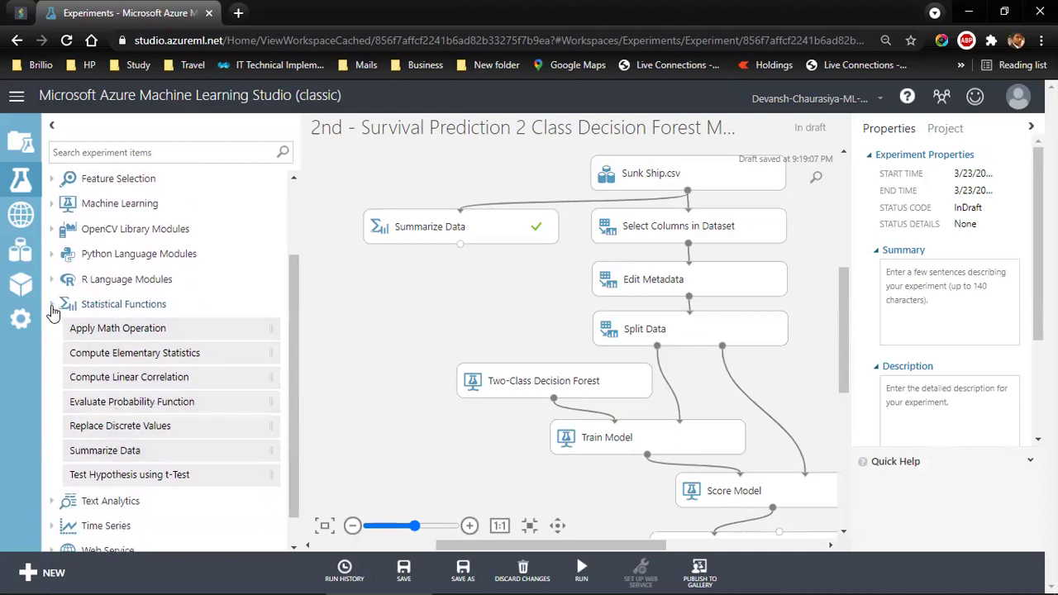
{"action": "left_click", "coordinate": [52, 305]}
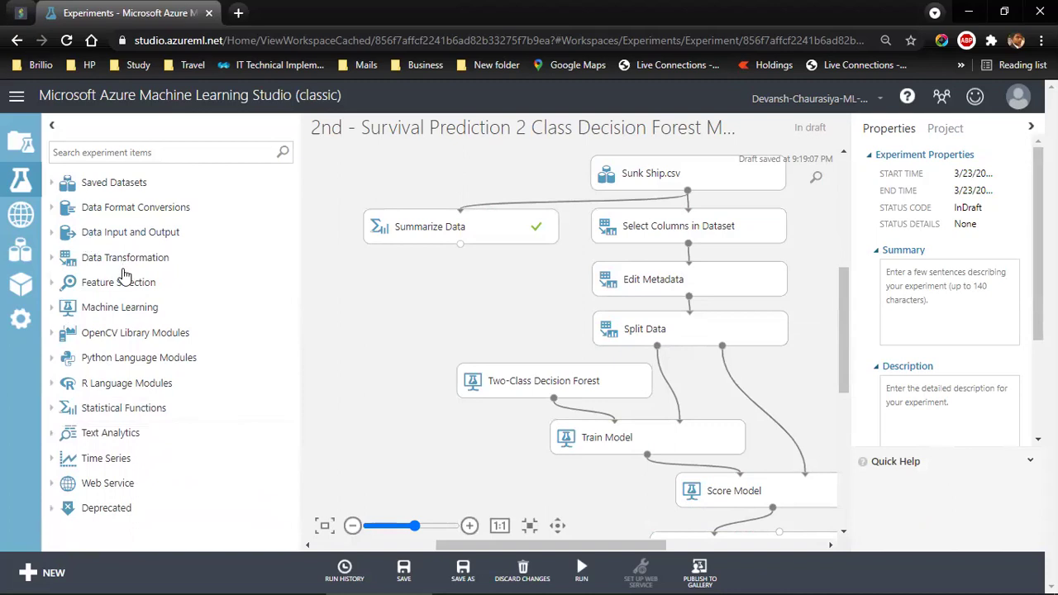
{"action": "left_click", "coordinate": [52, 258]}
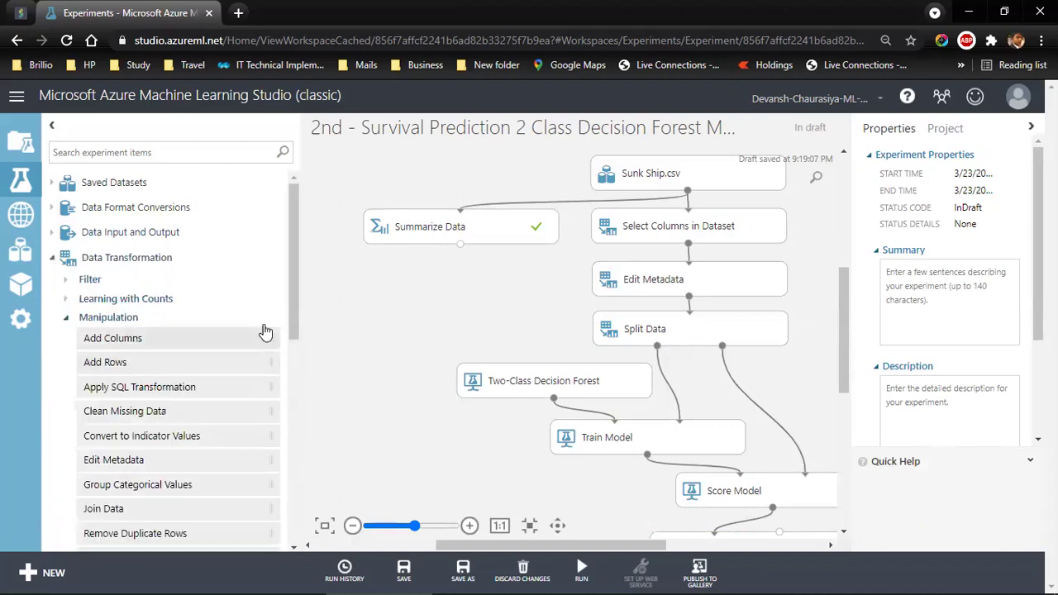
{"action": "left_click_drag", "start_coordinate": [118, 420], "coordinate": [475, 291]}
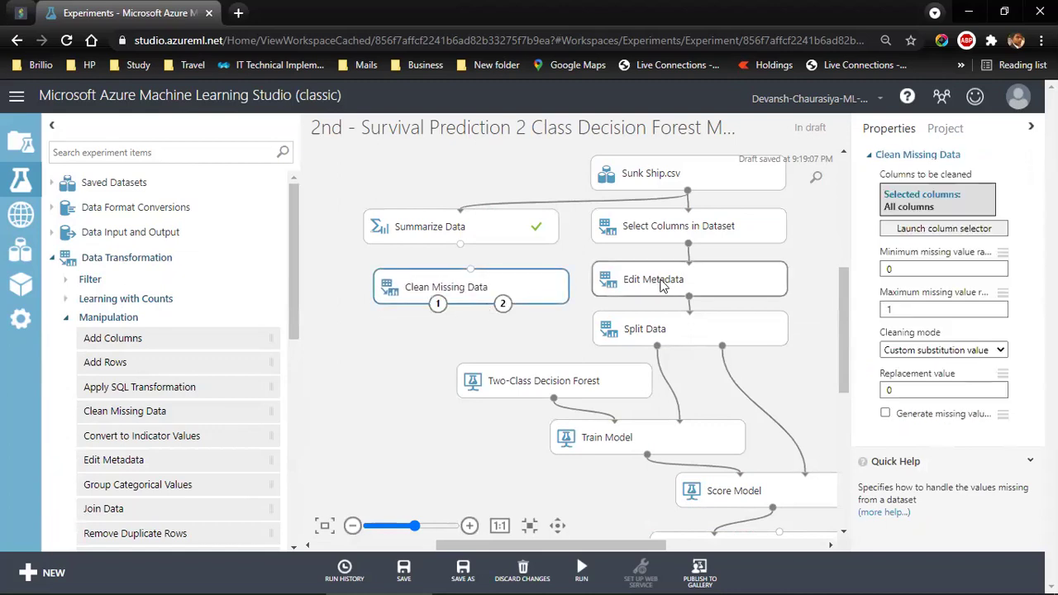
- Move the Split Data and Two-Class Decision Forest modules to make room on the canvas below Edit Metadata
{"action": "left_click_drag", "start_coordinate": [684, 334], "coordinate": [691, 346]}
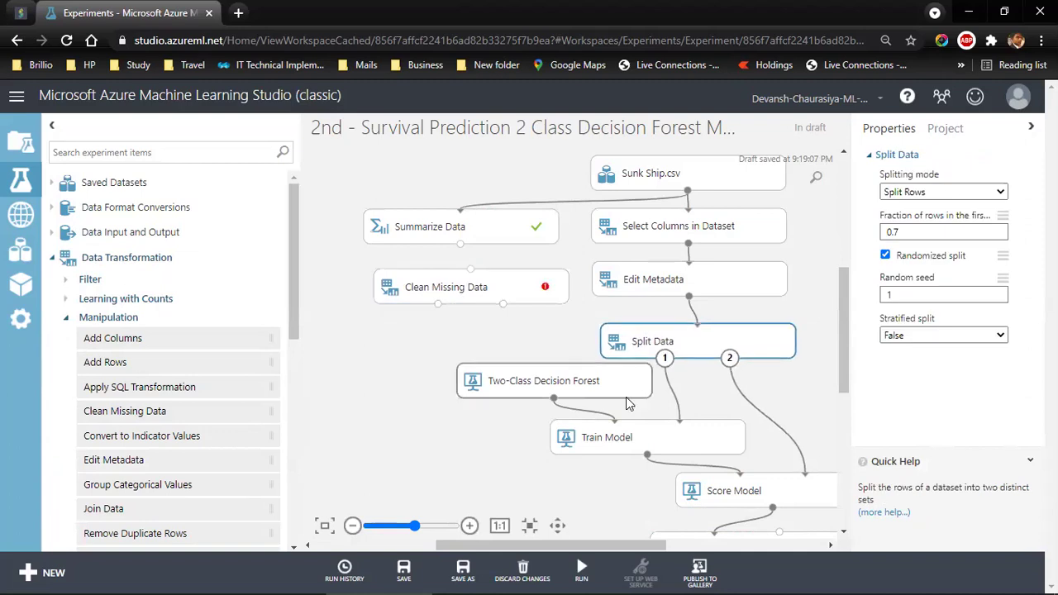
{"action": "left_click_drag", "start_coordinate": [846, 373], "coordinate": [846, 387]}
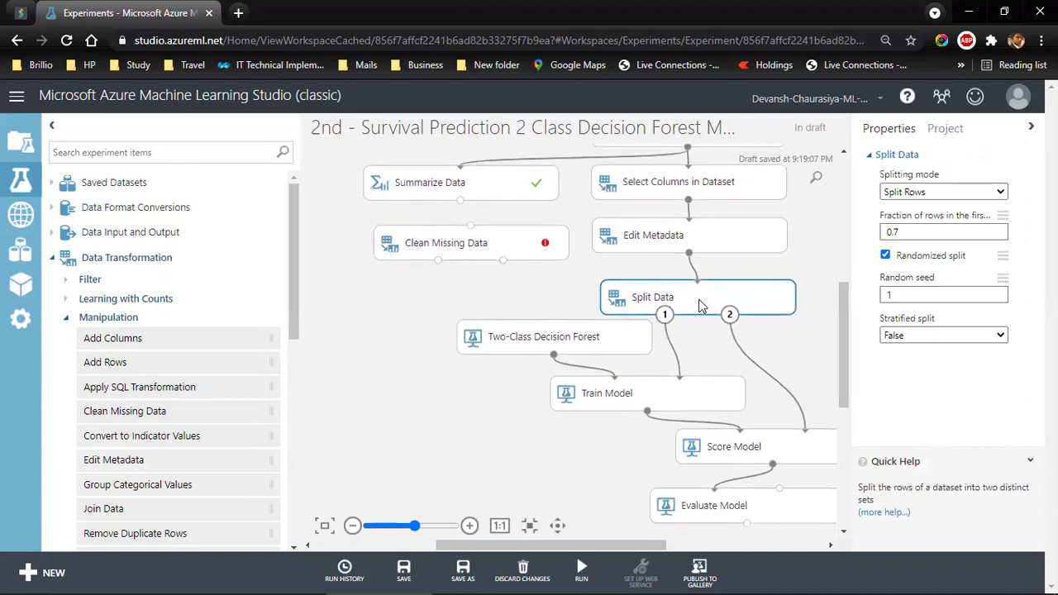
{"action": "left_click_drag", "start_coordinate": [471, 347], "coordinate": [328, 363]}
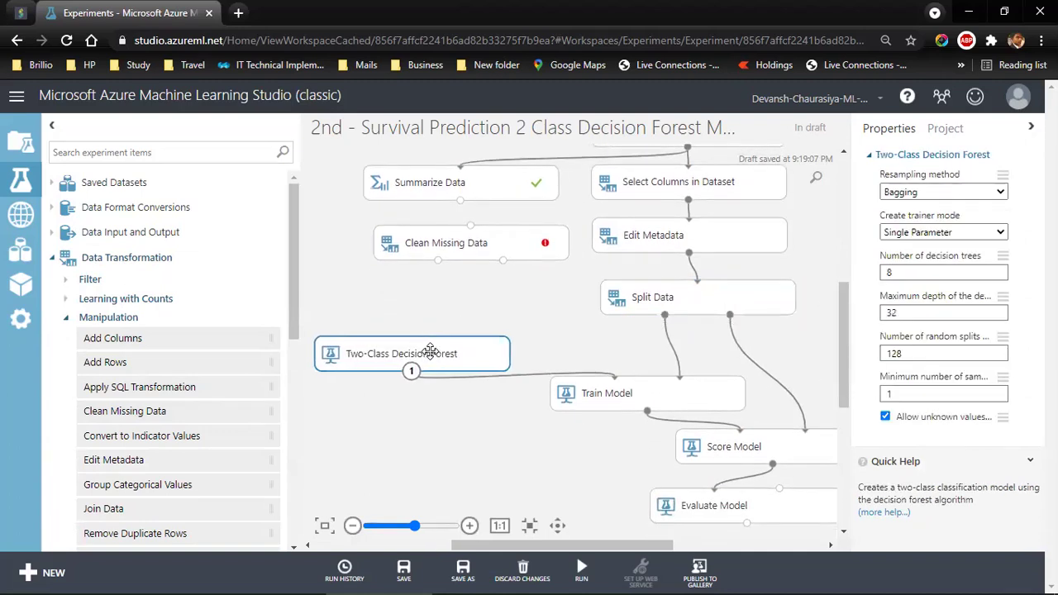
{"action": "left_click_drag", "start_coordinate": [718, 308], "coordinate": [716, 344]}
- Delete the link between Edit Metadata and Split Data, and connect Clean Missing Data between them using its first output
{"action": "left_click", "coordinate": [690, 296]}
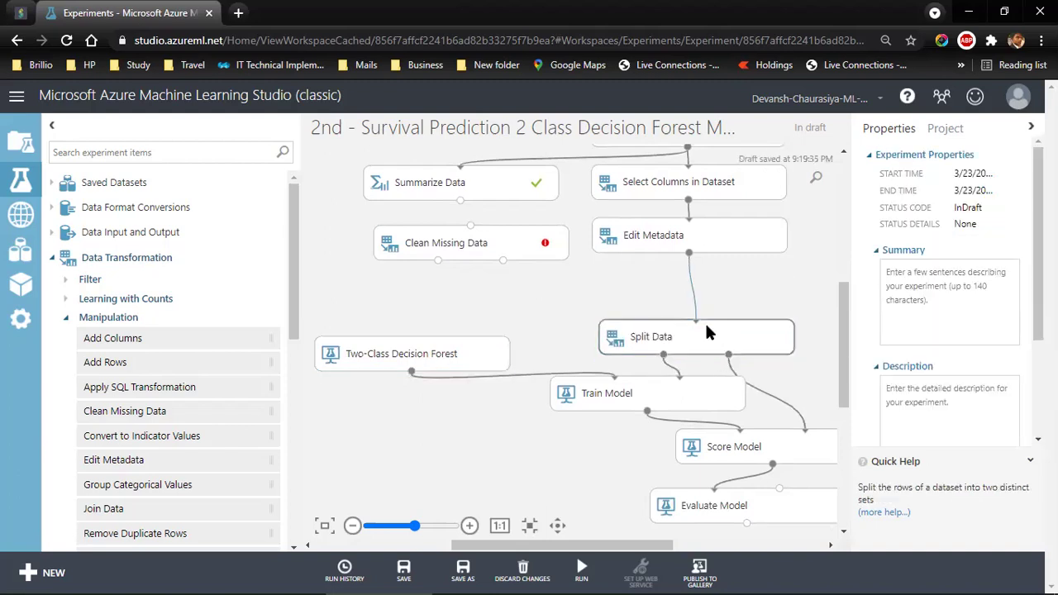
{"action": "key", "text": "Delete"}
{"action": "left_click_drag", "start_coordinate": [483, 243], "coordinate": [690, 274]}
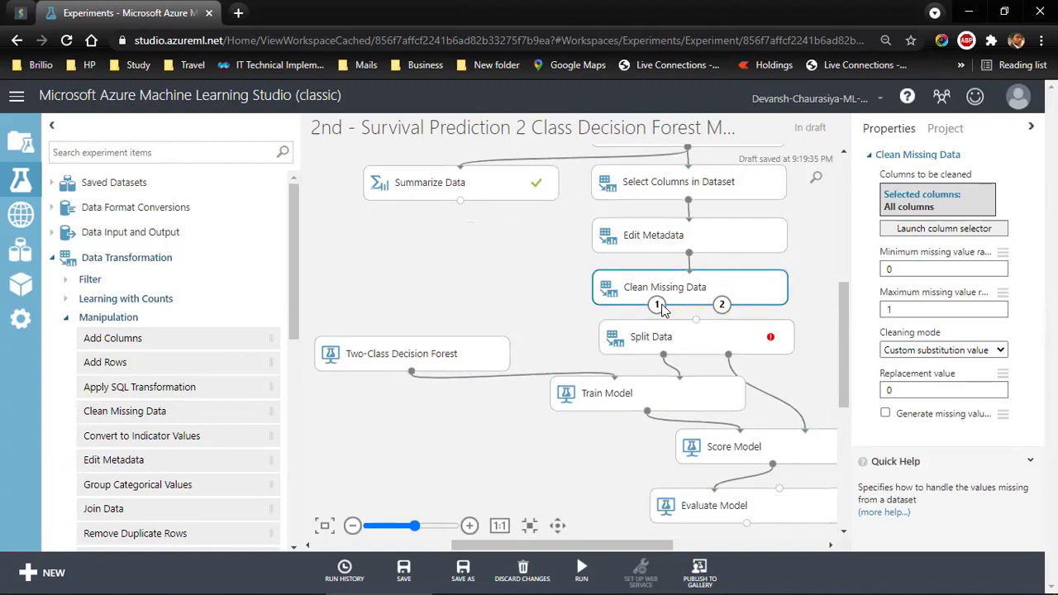
{"action": "left_click", "coordinate": [660, 312]}
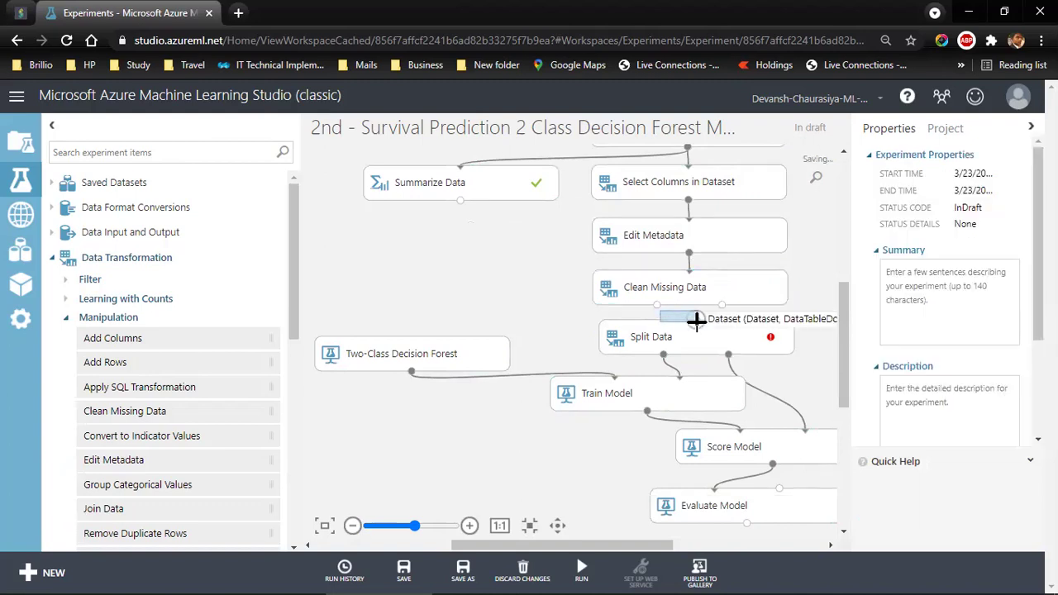
{"action": "left_click", "coordinate": [659, 298]}
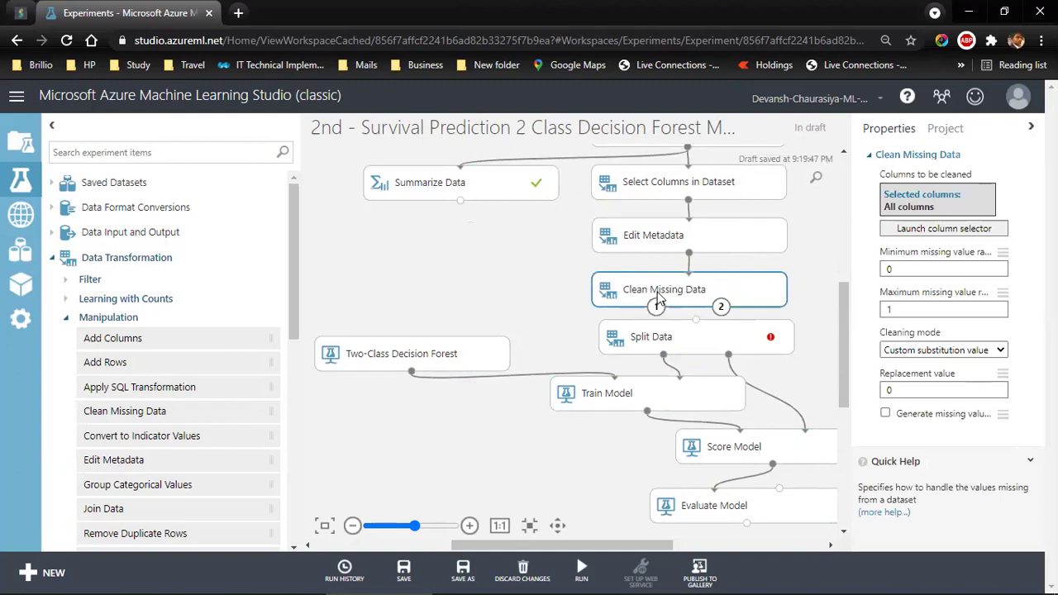
{"action": "left_click_drag", "start_coordinate": [657, 291], "coordinate": [696, 323]}
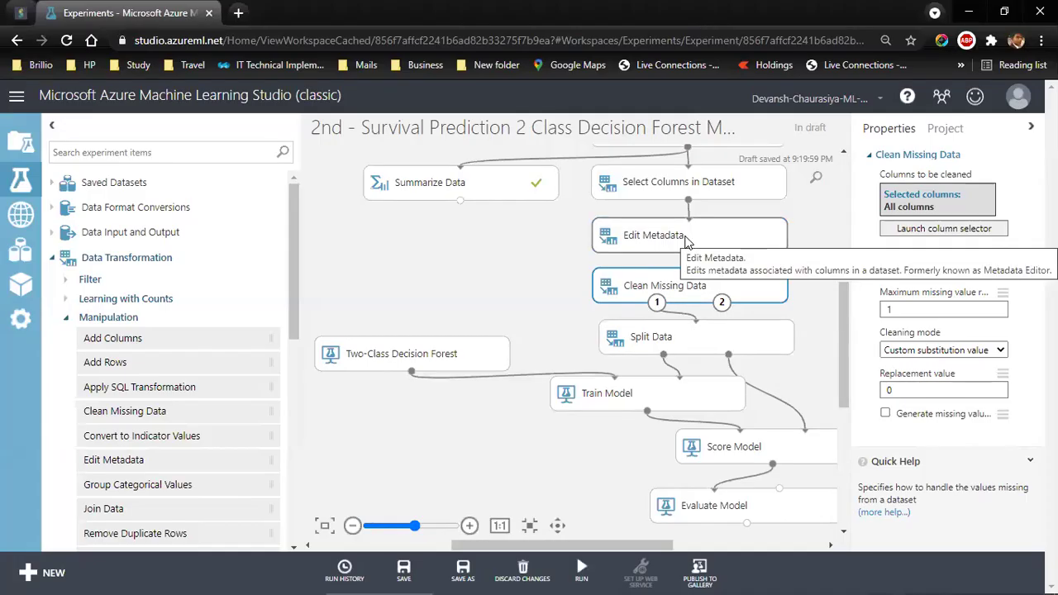
- Run only the Edit Metadata module, followed by only the Clean Missing Data module
{"action": "scroll", "coordinate": [845, 306], "scroll_direction": "up", "scroll_amount": 1}
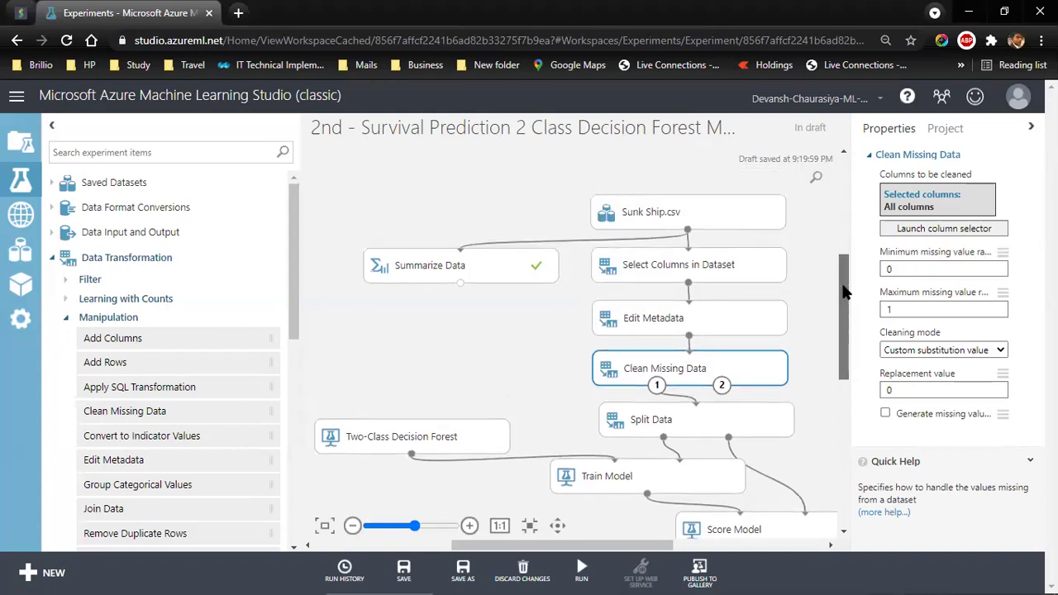
{"action": "left_click", "coordinate": [671, 329]}
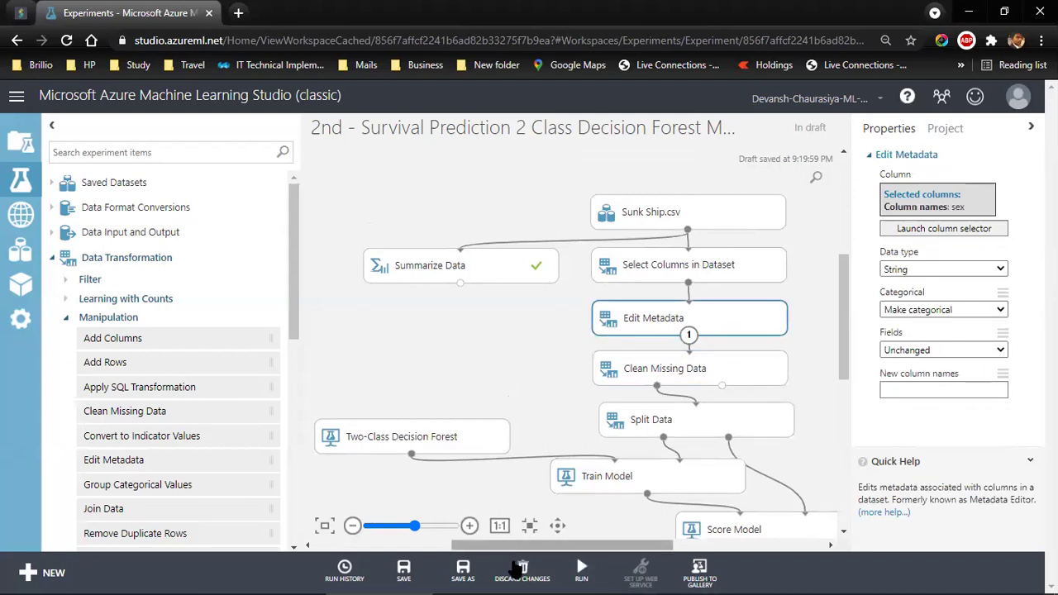
{"action": "mouse_move", "coordinate": [580, 569]}
{"action": "left_click", "coordinate": [585, 544]}
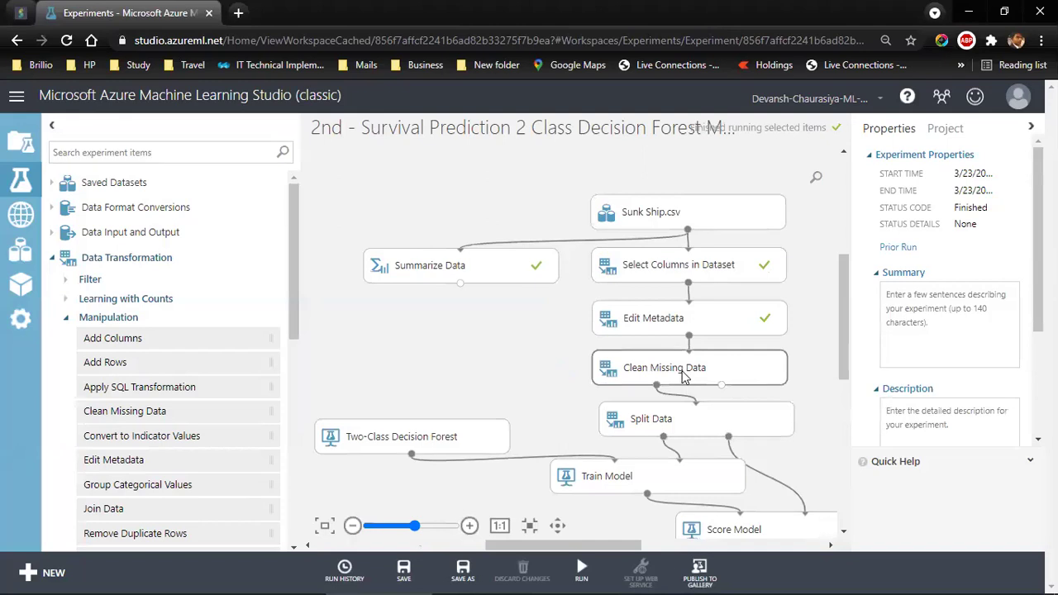
{"action": "left_click", "coordinate": [683, 376]}
{"action": "mouse_move", "coordinate": [582, 565]}
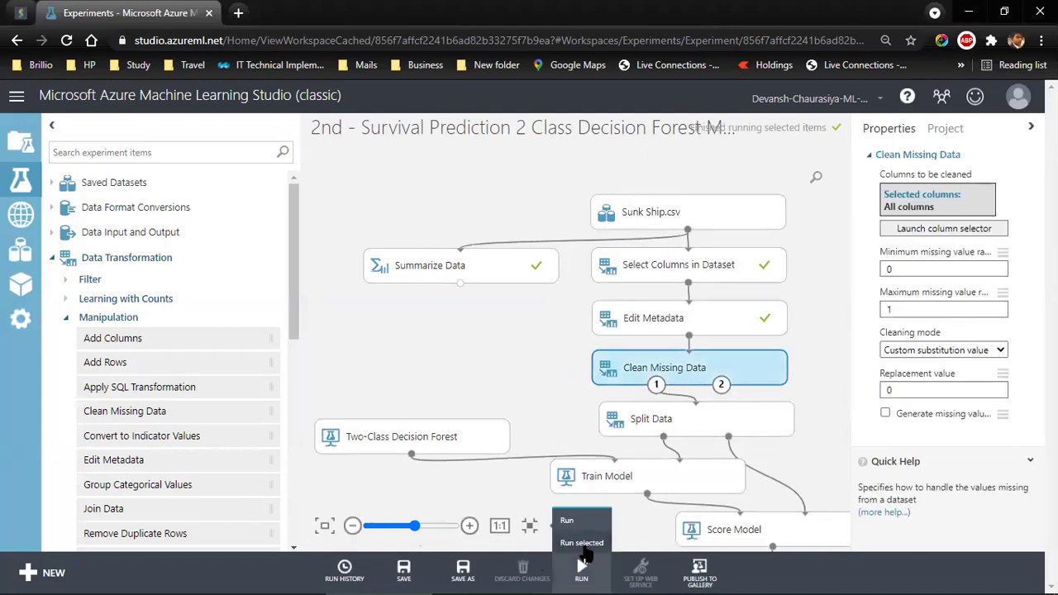
{"action": "left_click", "coordinate": [582, 544]}
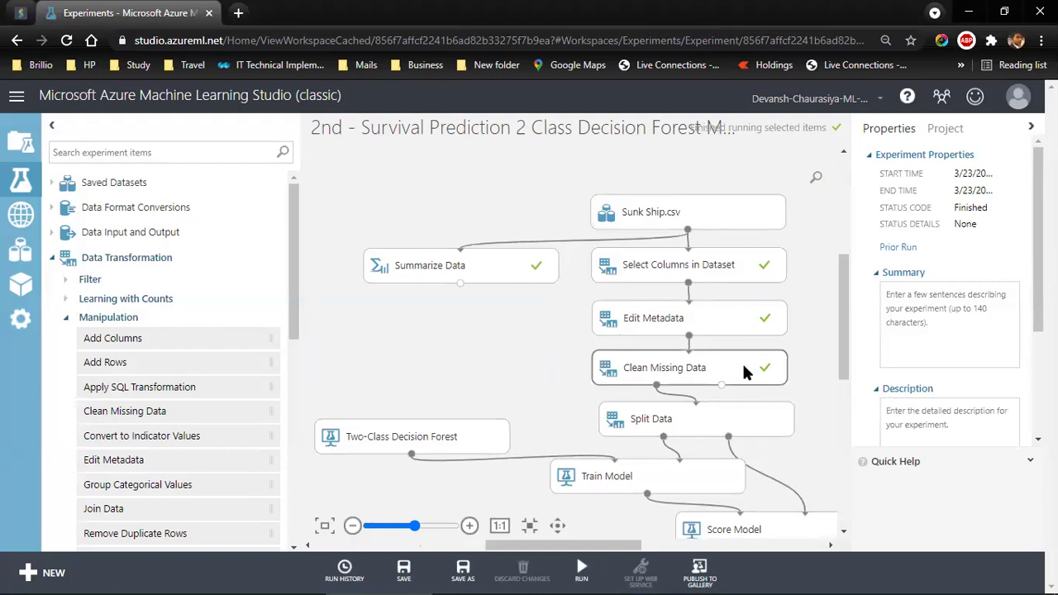
- Restrict the columns cleaned by Clean Missing Data to age and fare, selected by name
{"action": "right_click", "coordinate": [656, 385]}
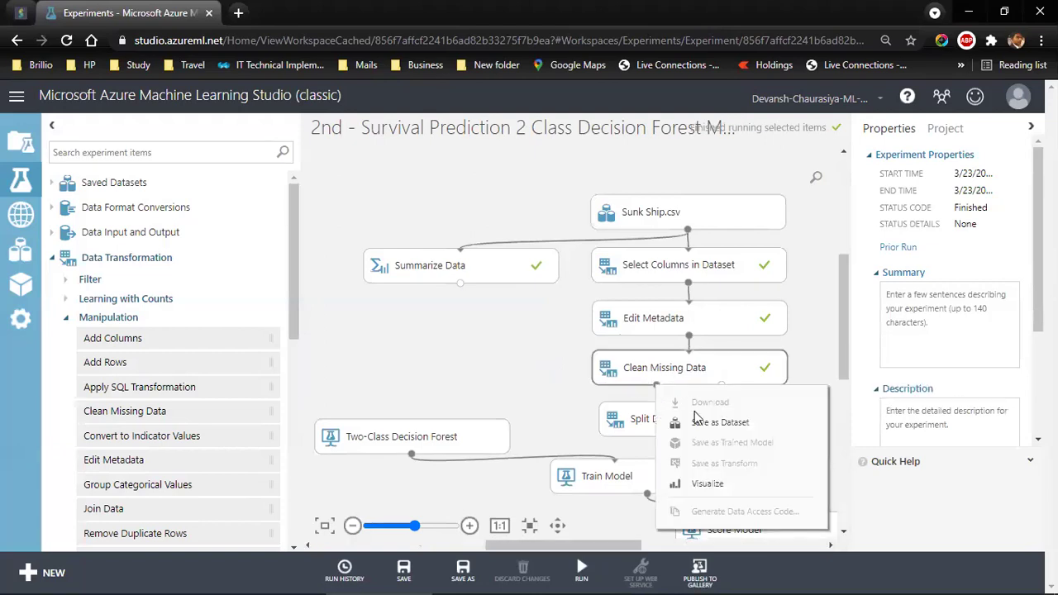
{"action": "left_click", "coordinate": [659, 370]}
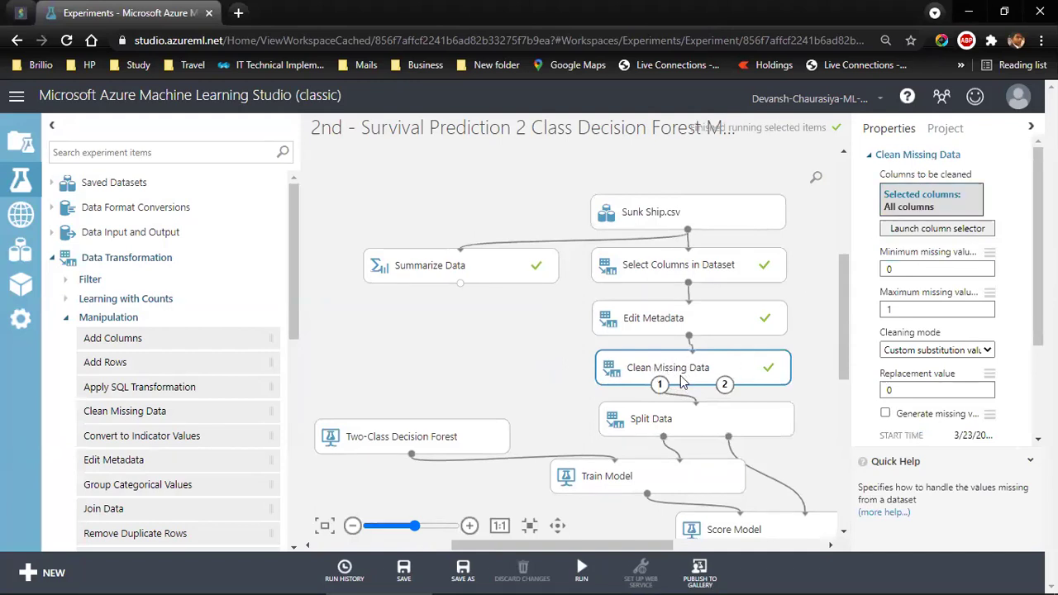
{"action": "left_click", "coordinate": [926, 231]}
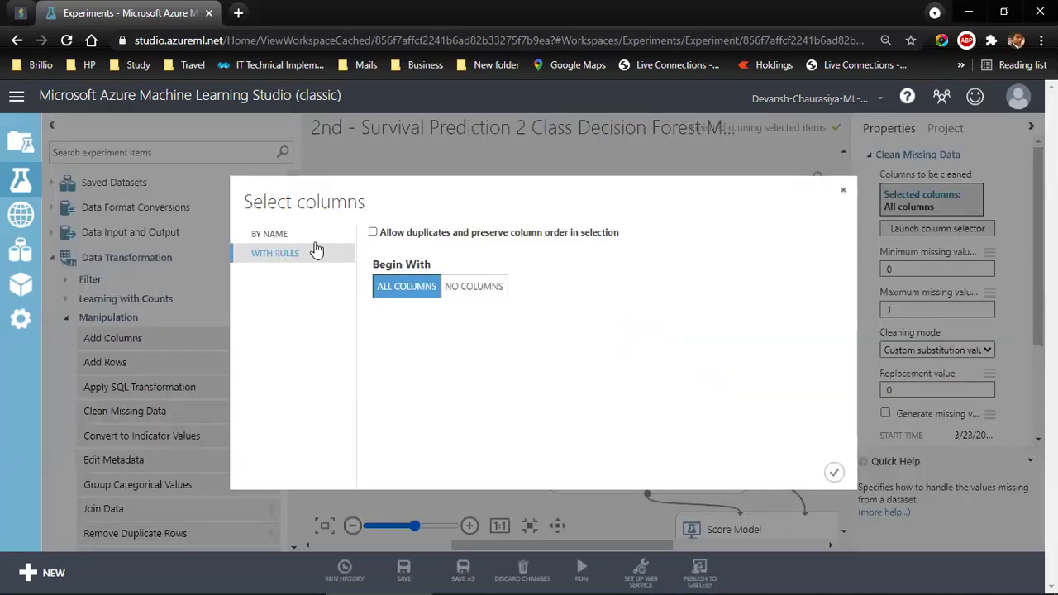
{"action": "left_click", "coordinate": [266, 234]}
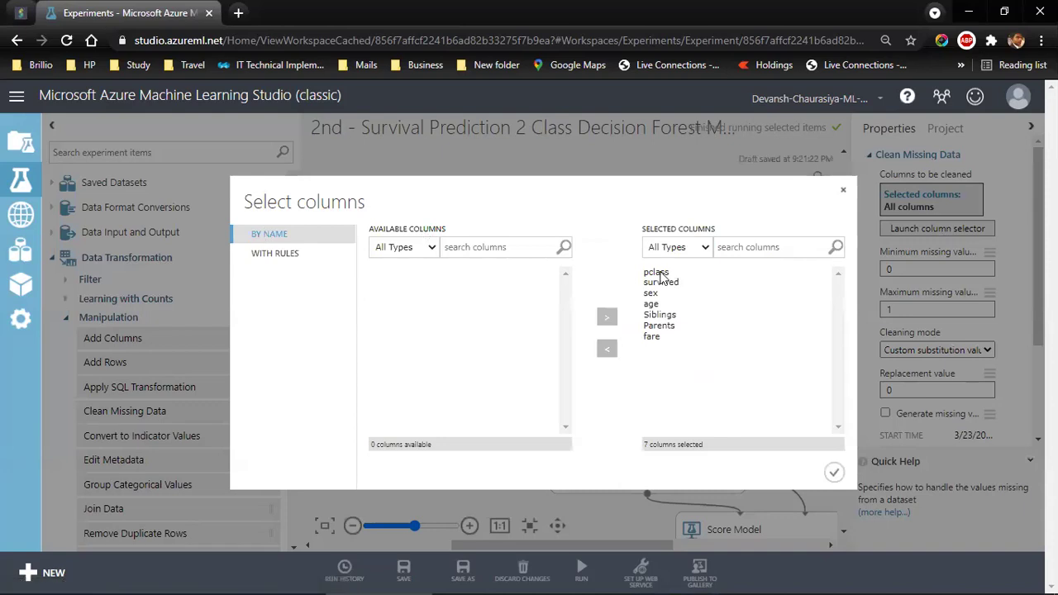
{"action": "left_click_drag", "start_coordinate": [659, 273], "coordinate": [671, 339]}
{"action": "left_click", "coordinate": [607, 348]}
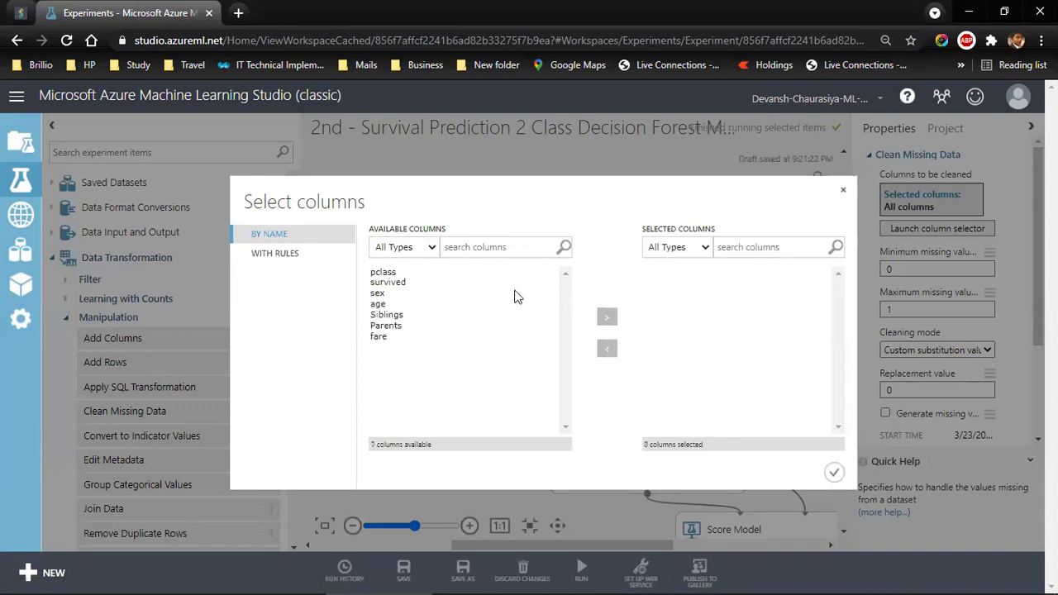
{"action": "left_click", "coordinate": [379, 305]}
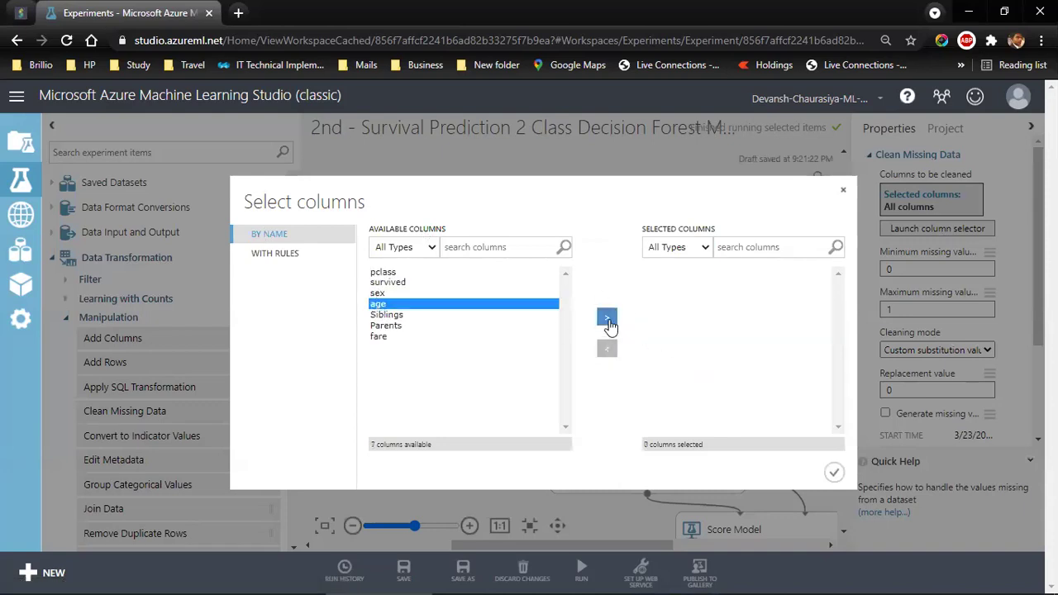
{"action": "left_click", "coordinate": [607, 317]}
{"action": "left_click", "coordinate": [377, 327]}
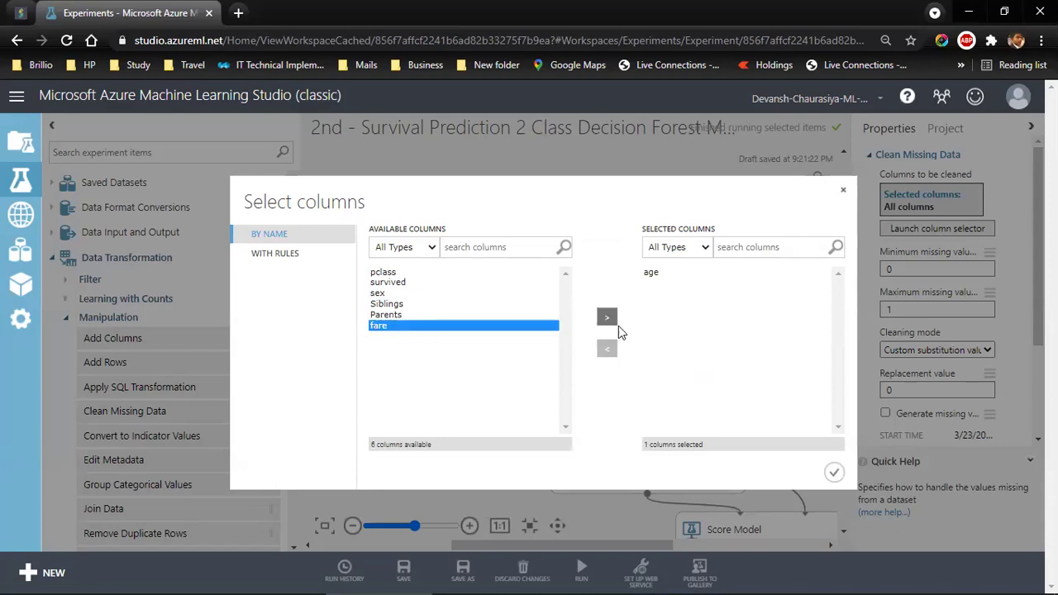
{"action": "left_click", "coordinate": [610, 319]}
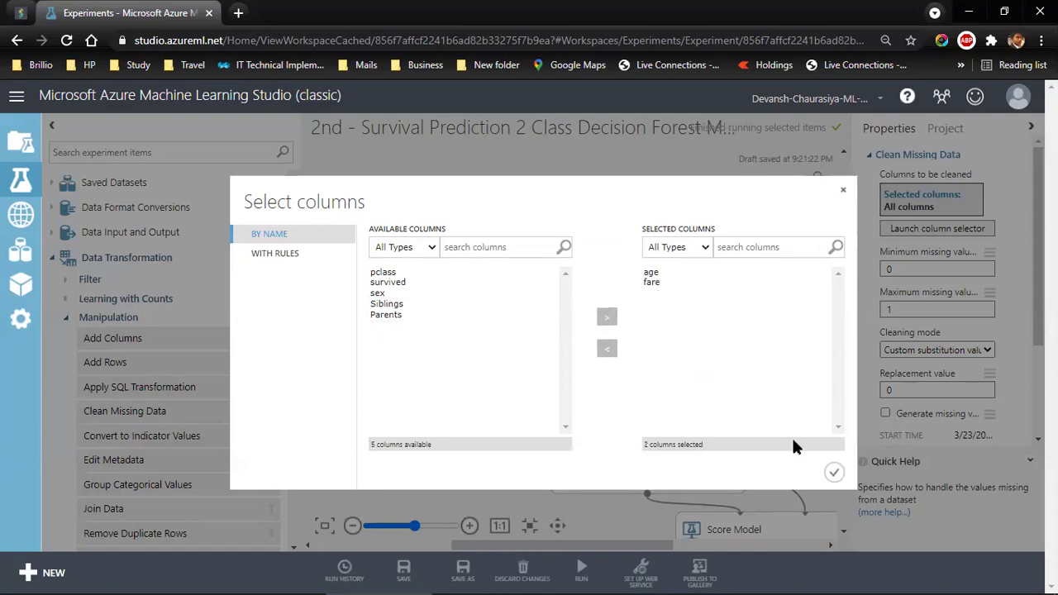
{"action": "left_click", "coordinate": [832, 474]}
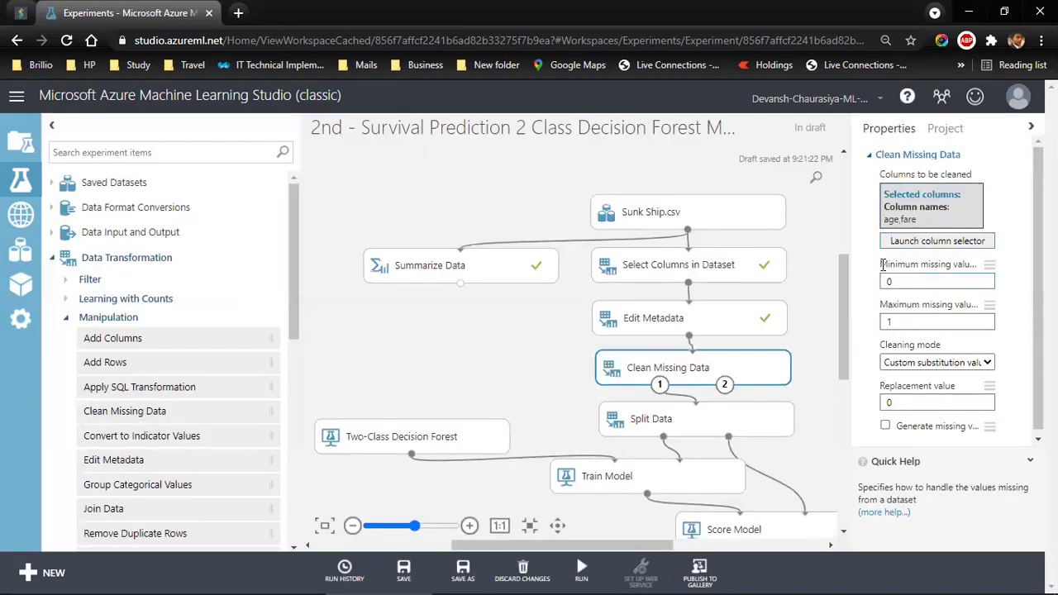
- Set the Clean Missing Data cleaning mode to Replace with mean and run only that module
{"action": "left_click_drag", "start_coordinate": [881, 264], "coordinate": [971, 265]}
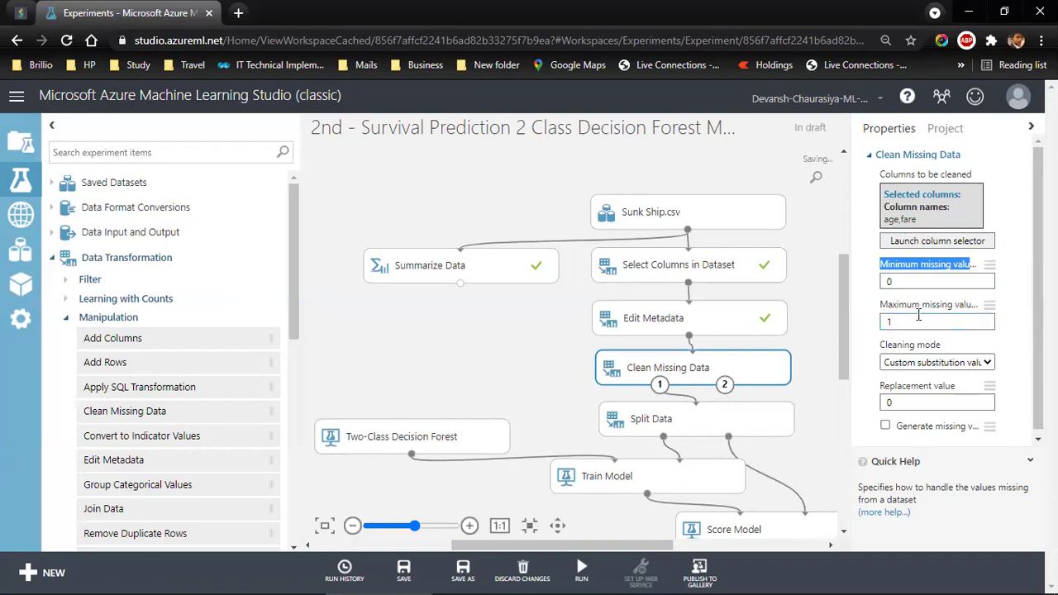
{"action": "left_click", "coordinate": [896, 321]}
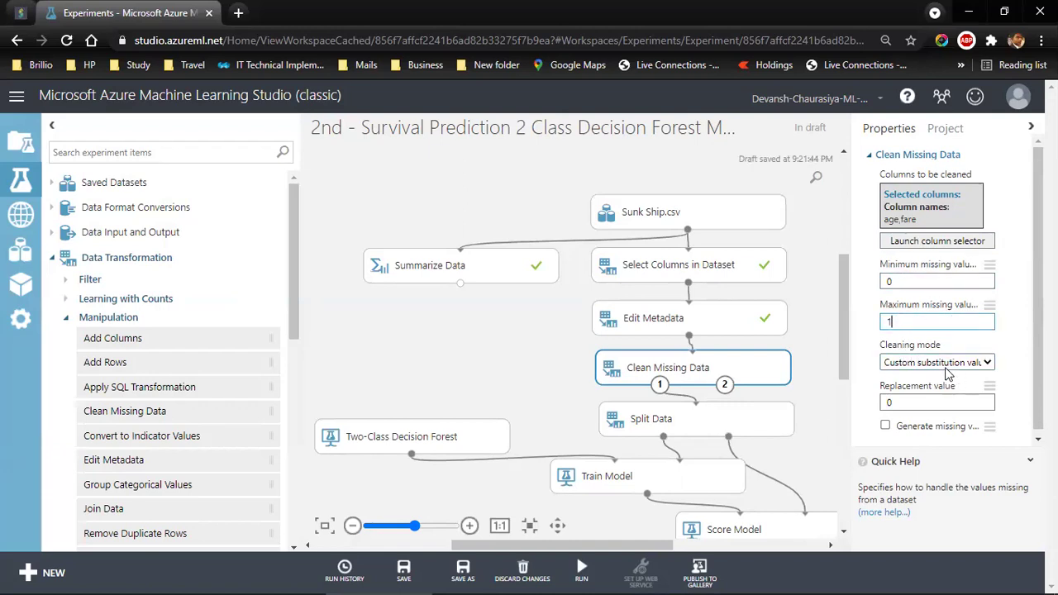
{"action": "left_click", "coordinate": [919, 363]}
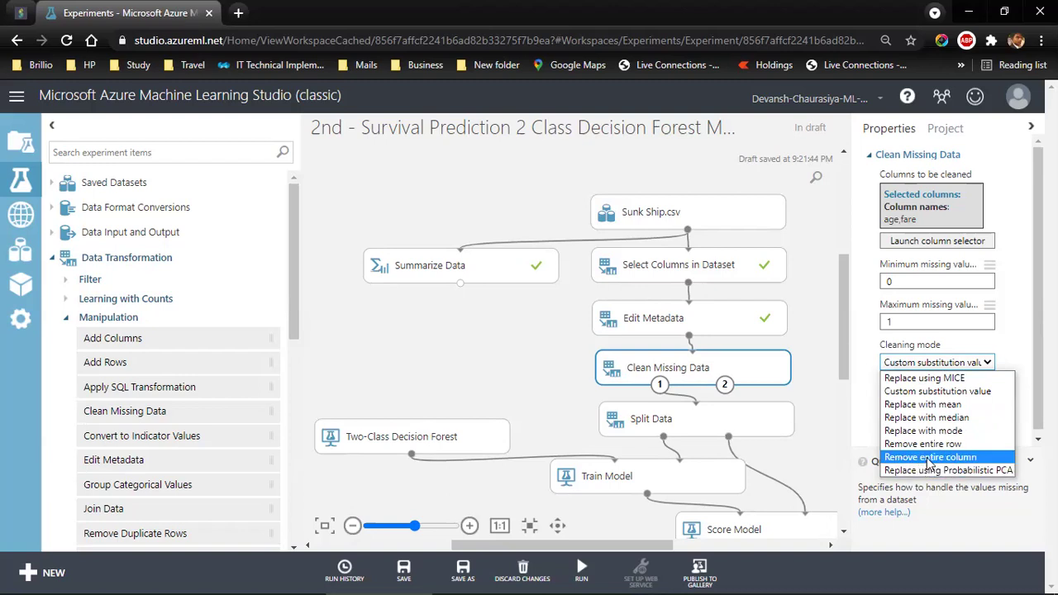
{"action": "left_click", "coordinate": [934, 405]}
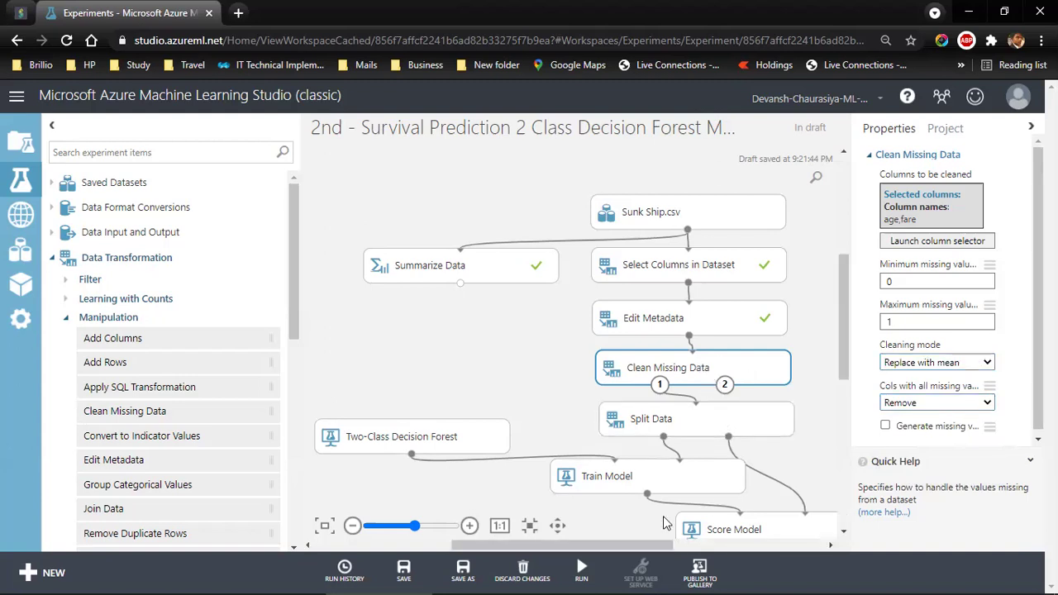
{"action": "mouse_move", "coordinate": [581, 567]}
{"action": "left_click", "coordinate": [583, 543]}
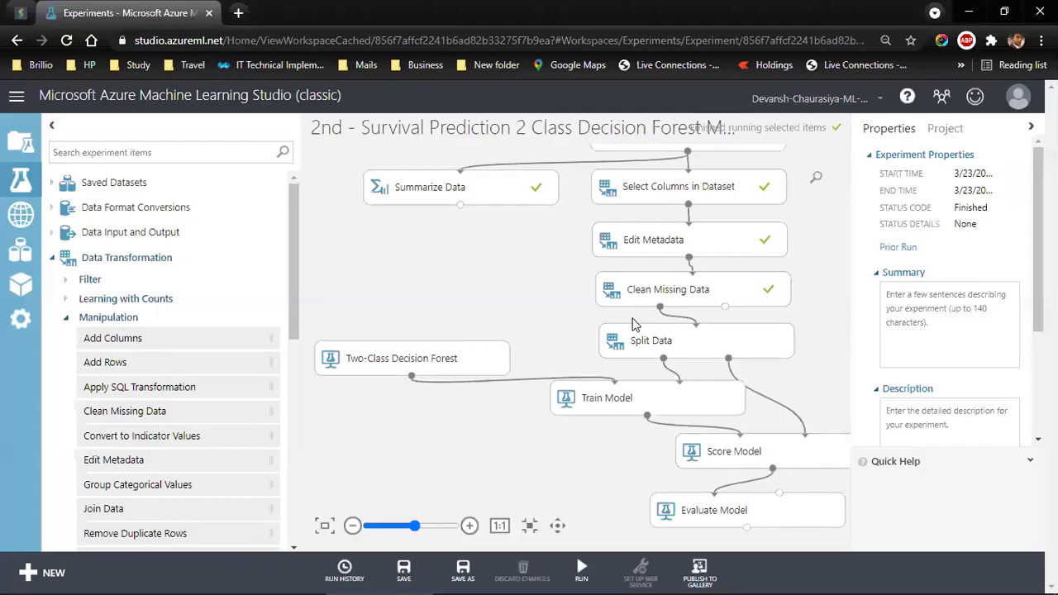
- Enable the stratified split for Split Data, using survived as the stratification key column
{"action": "left_click", "coordinate": [702, 342]}
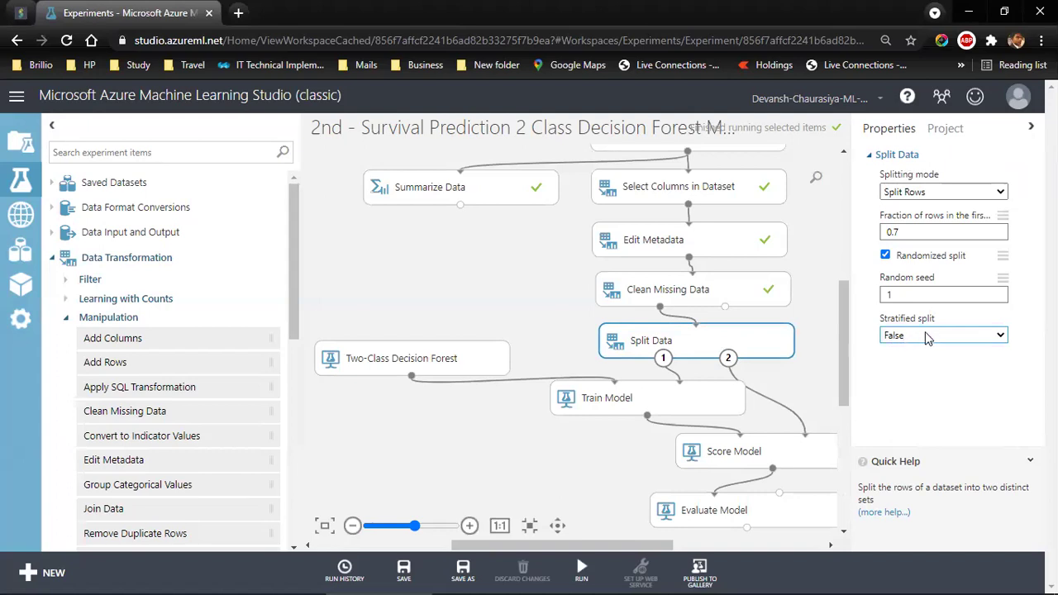
{"action": "left_click", "coordinate": [927, 192]}
{"action": "left_click", "coordinate": [929, 197]}
{"action": "left_click", "coordinate": [914, 334]}
{"action": "left_click", "coordinate": [904, 350]}
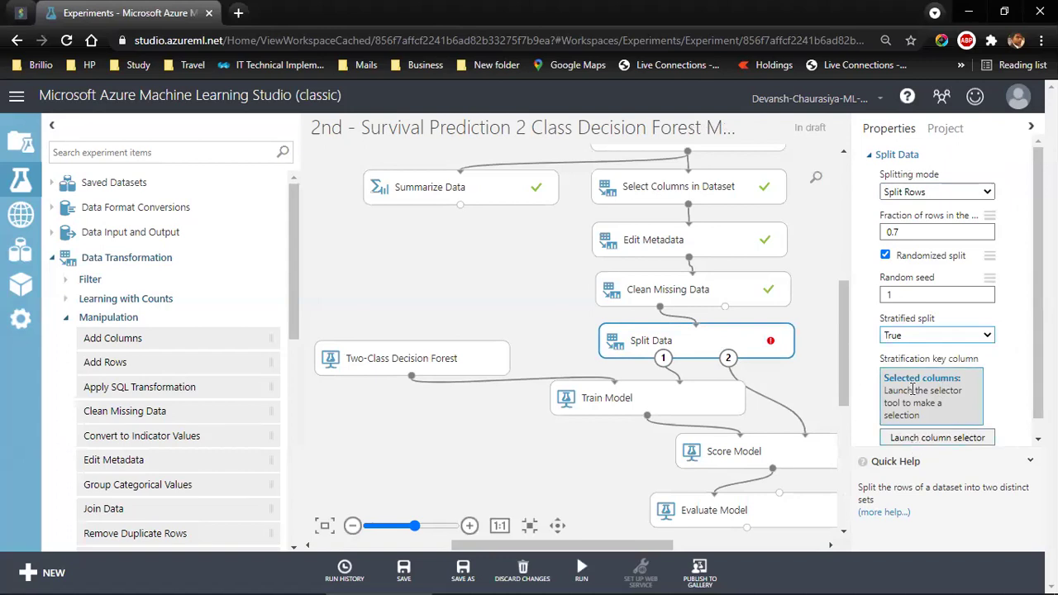
{"action": "left_click", "coordinate": [940, 440]}
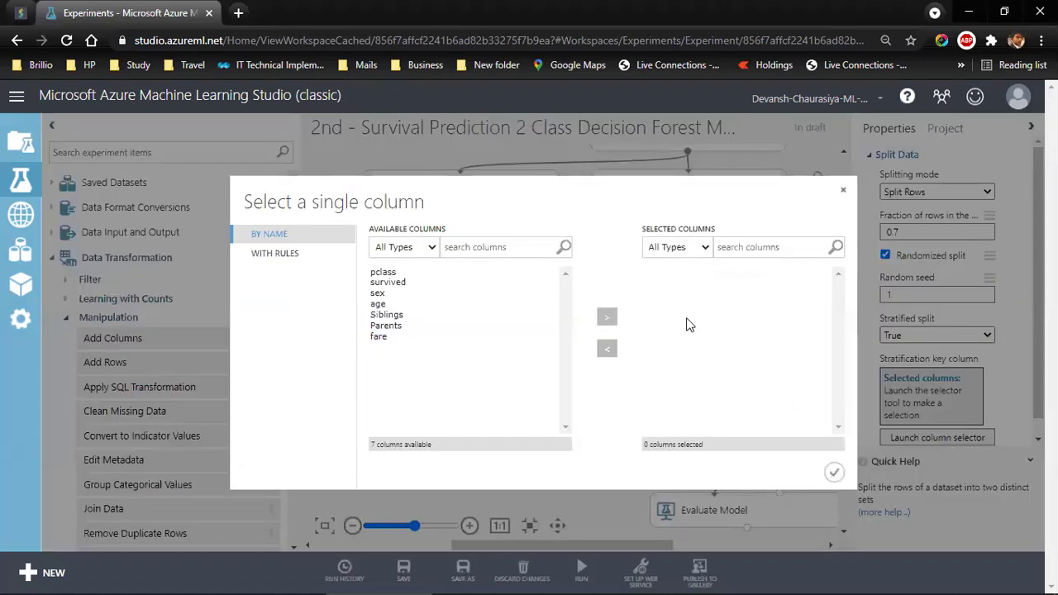
{"action": "left_click", "coordinate": [381, 283]}
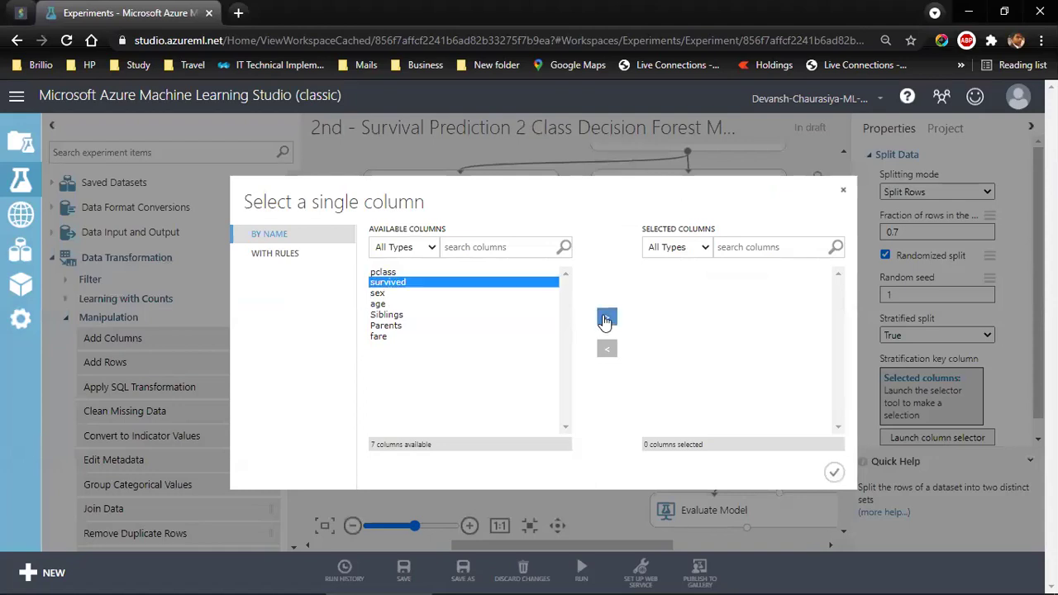
{"action": "left_click", "coordinate": [605, 319]}
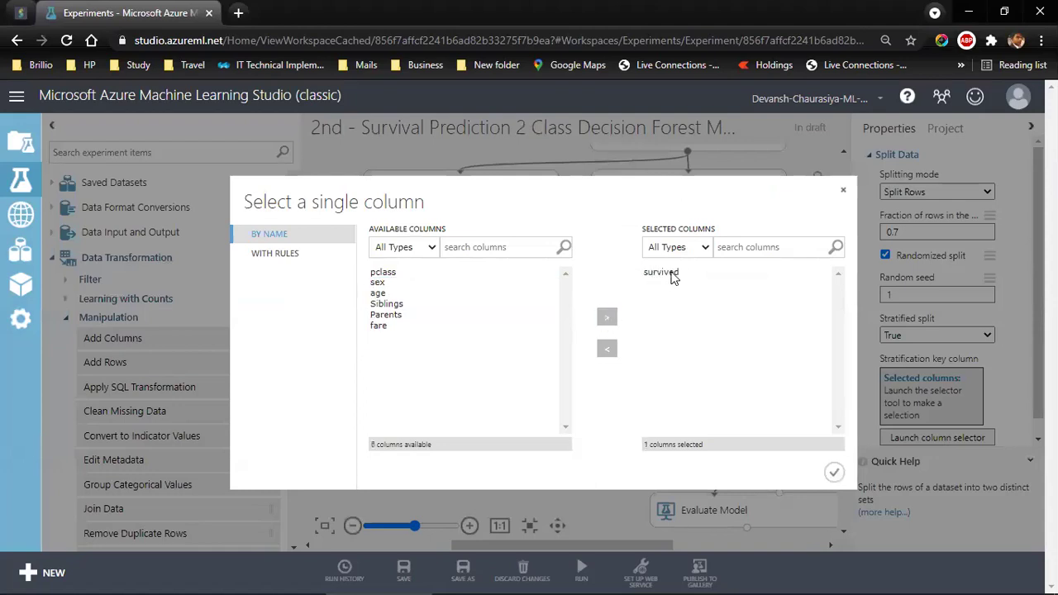
{"action": "left_click", "coordinate": [833, 472]}
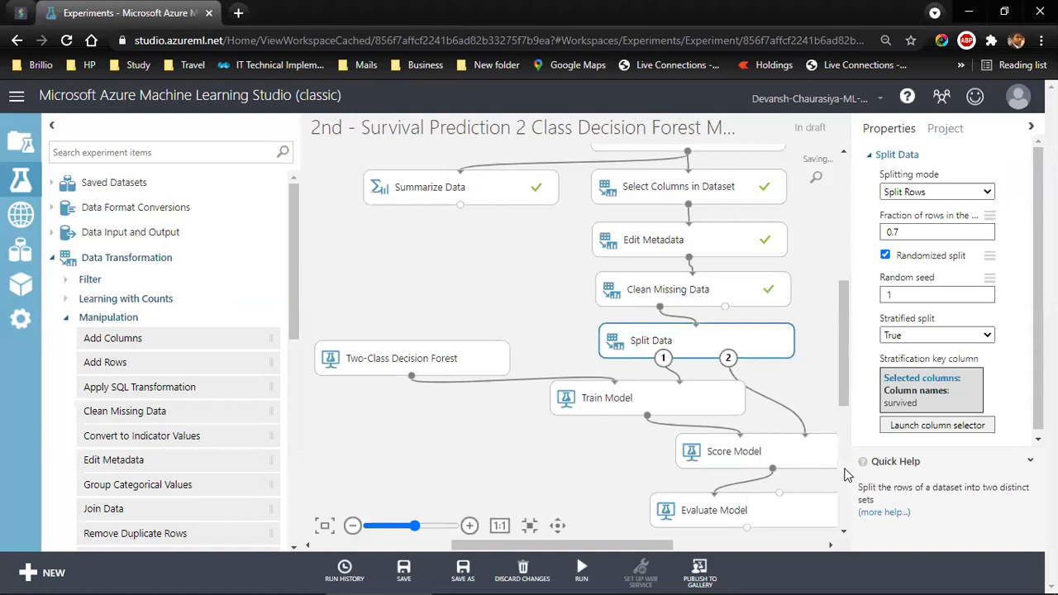
- Run only the Split Data module
{"action": "right_click", "coordinate": [663, 357]}
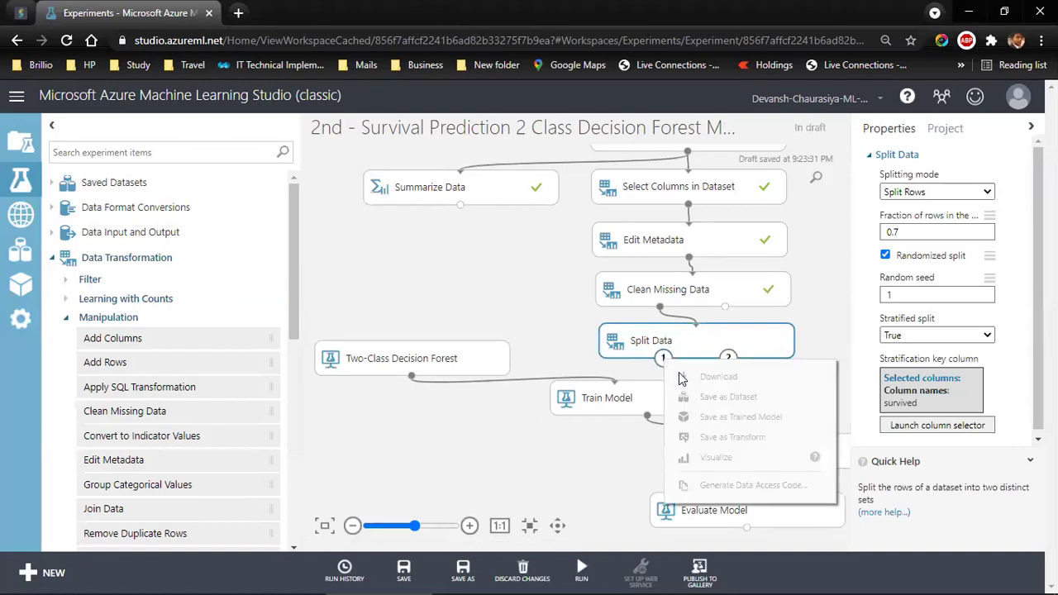
{"action": "left_click", "coordinate": [650, 340]}
{"action": "mouse_move", "coordinate": [581, 567]}
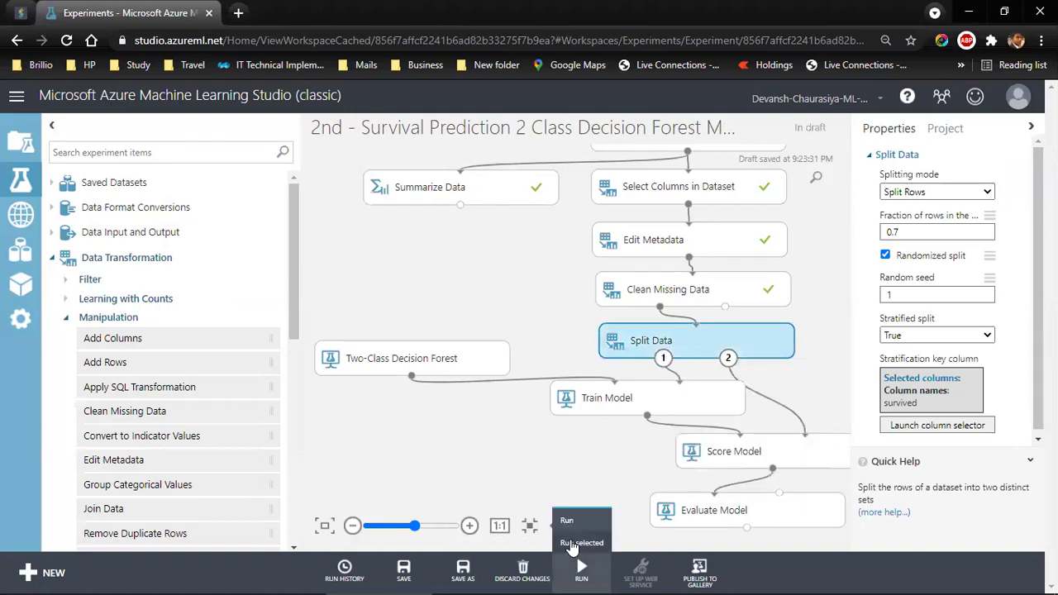
{"action": "left_click", "coordinate": [581, 542]}
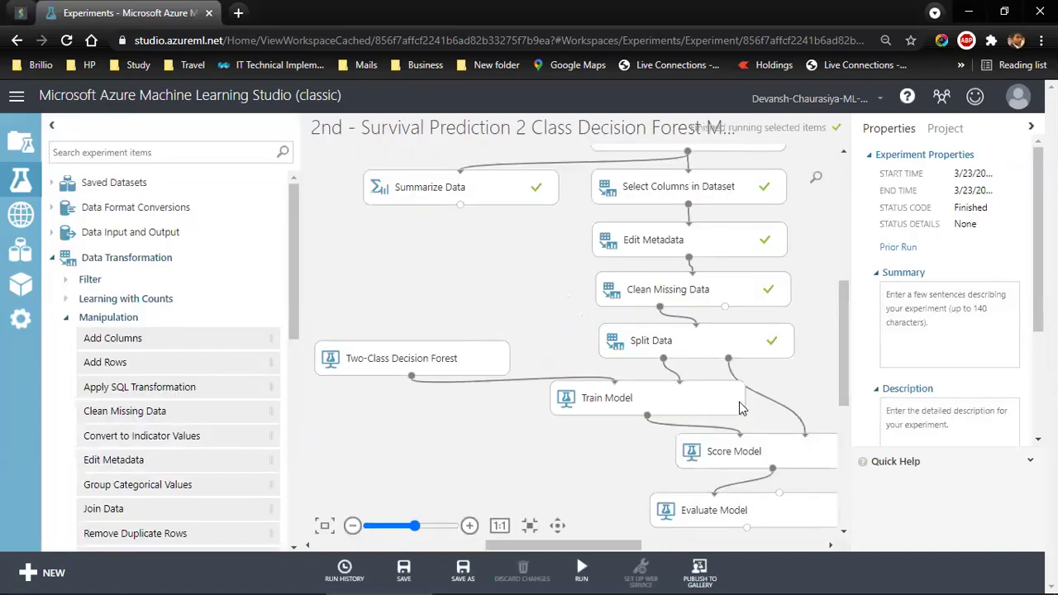
- Visualize the first output of Split Data and show the survived column's histogram with 2 bins
{"action": "right_click", "coordinate": [663, 359]}
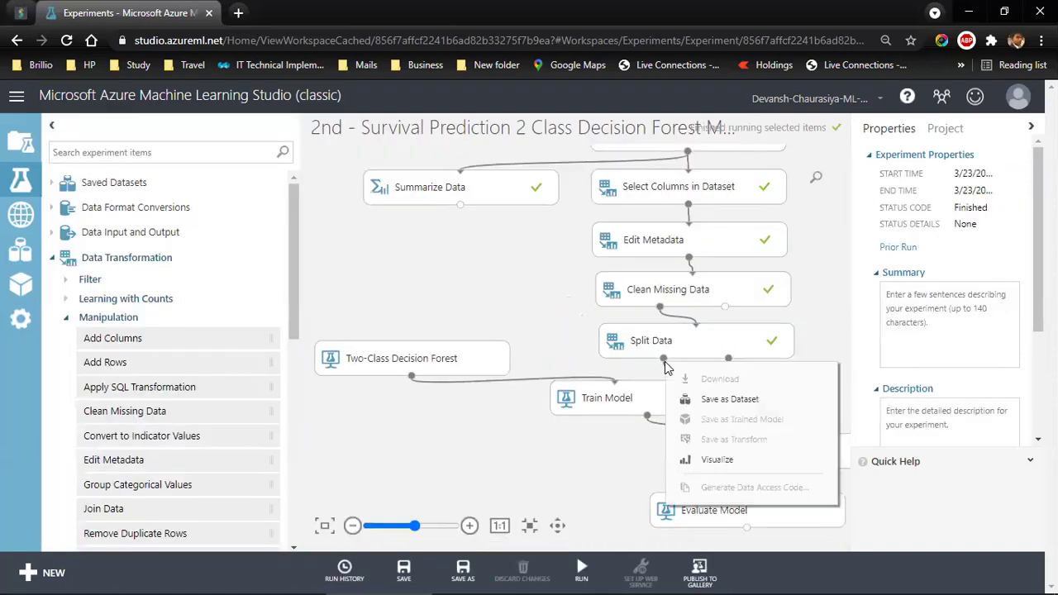
{"action": "left_click", "coordinate": [708, 456]}
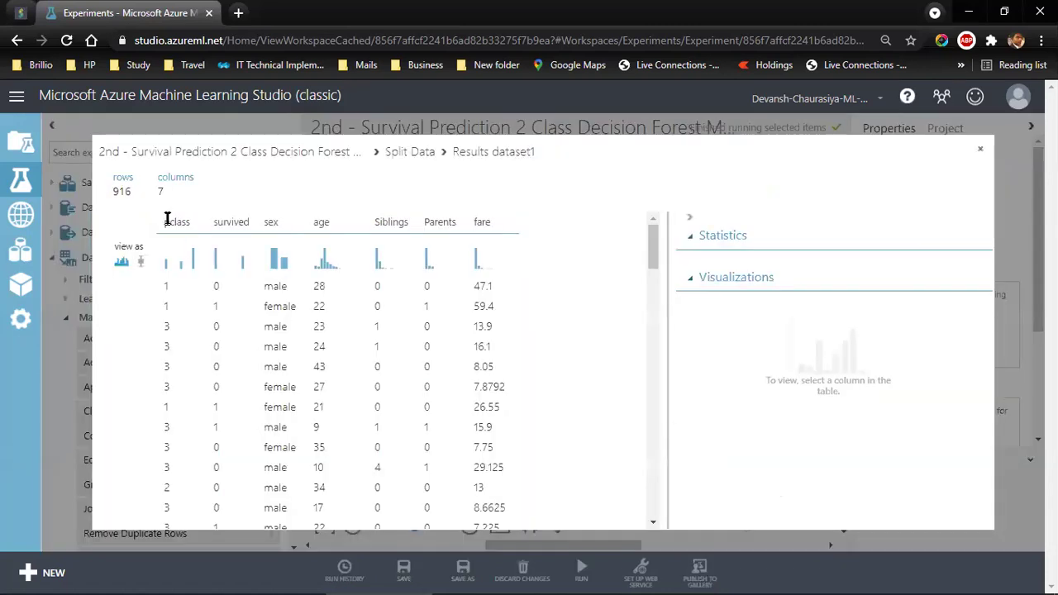
{"action": "left_click", "coordinate": [239, 219]}
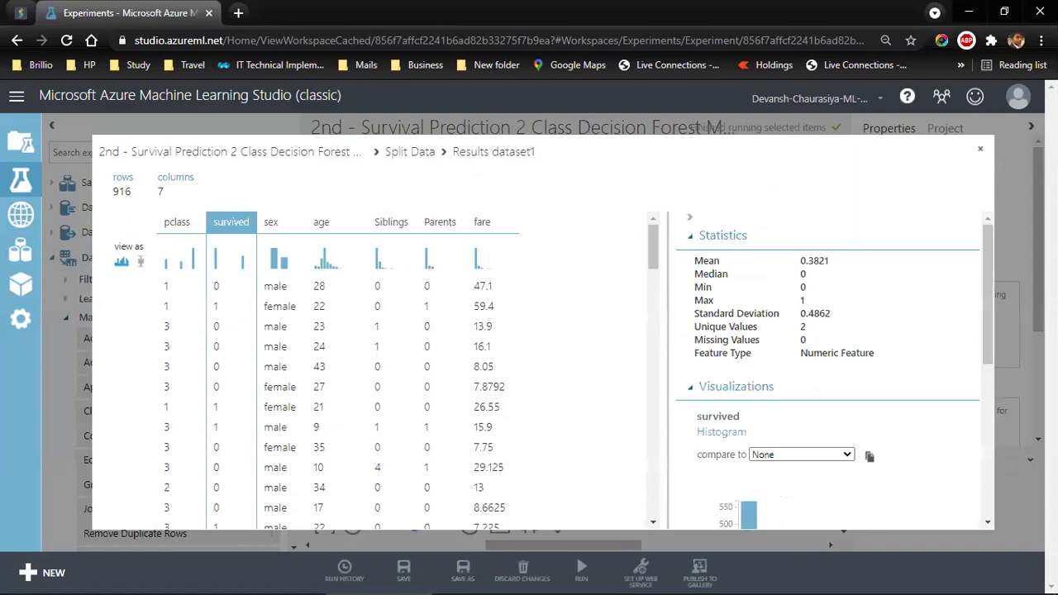
{"action": "left_click_drag", "start_coordinate": [989, 274], "coordinate": [835, 468]}
{"action": "double_click", "coordinate": [734, 464]}
{"action": "type", "text": "2"}
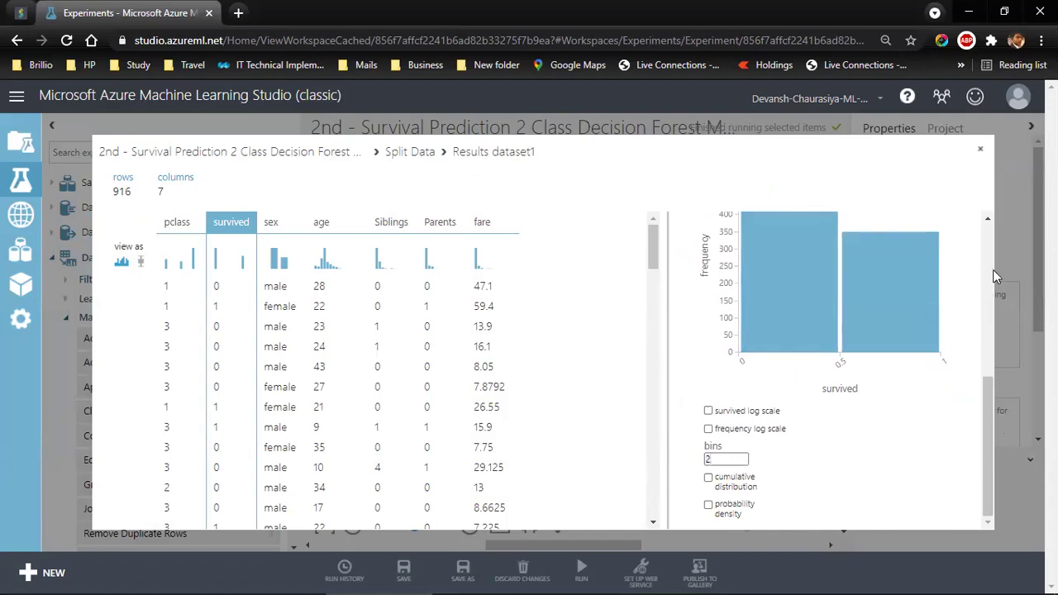
- Examine the element count and percentage of both bars in the survived histogram, and close the visualization
{"action": "left_click_drag", "start_coordinate": [992, 397], "coordinate": [992, 339]}
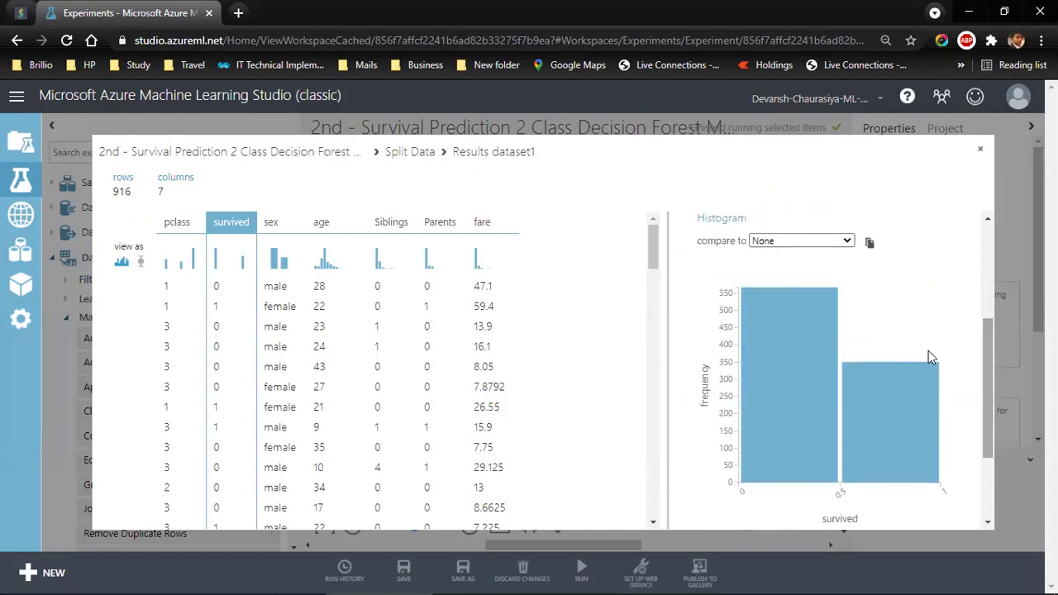
{"action": "mouse_move", "coordinate": [770, 330]}
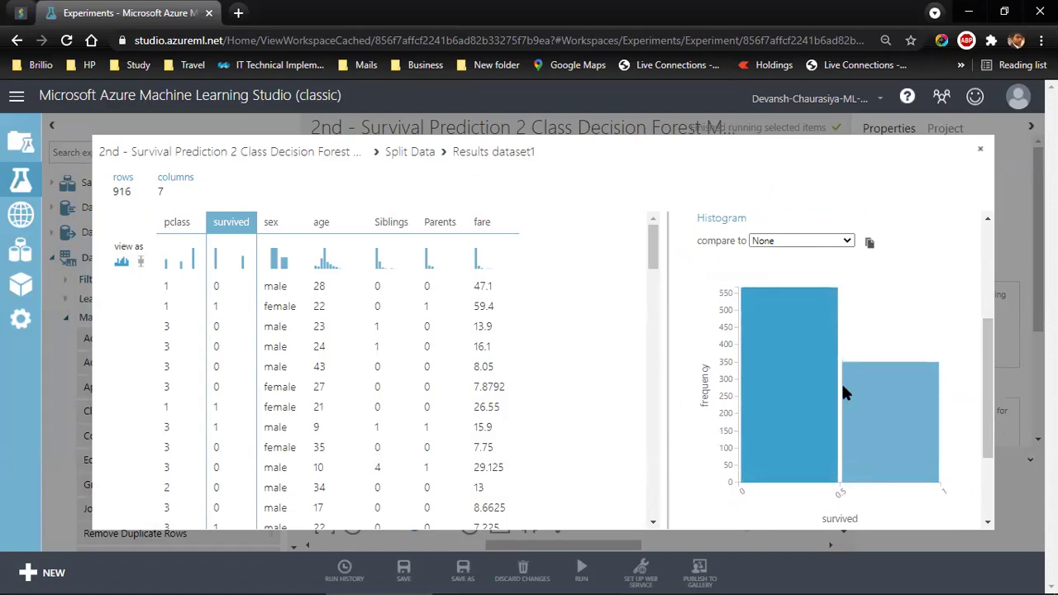
{"action": "mouse_move", "coordinate": [896, 418]}
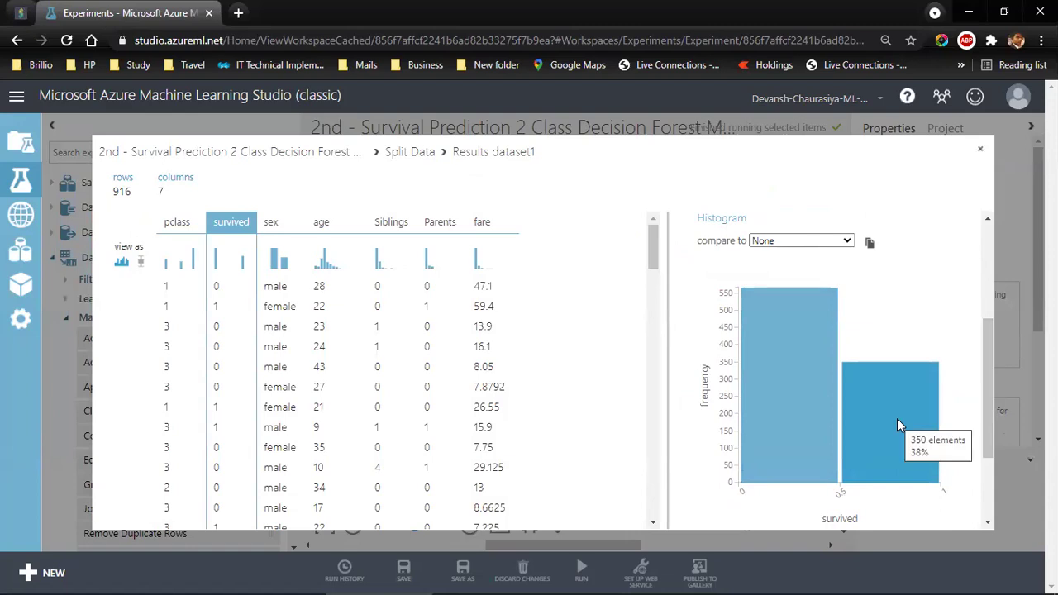
{"action": "mouse_move", "coordinate": [783, 347]}
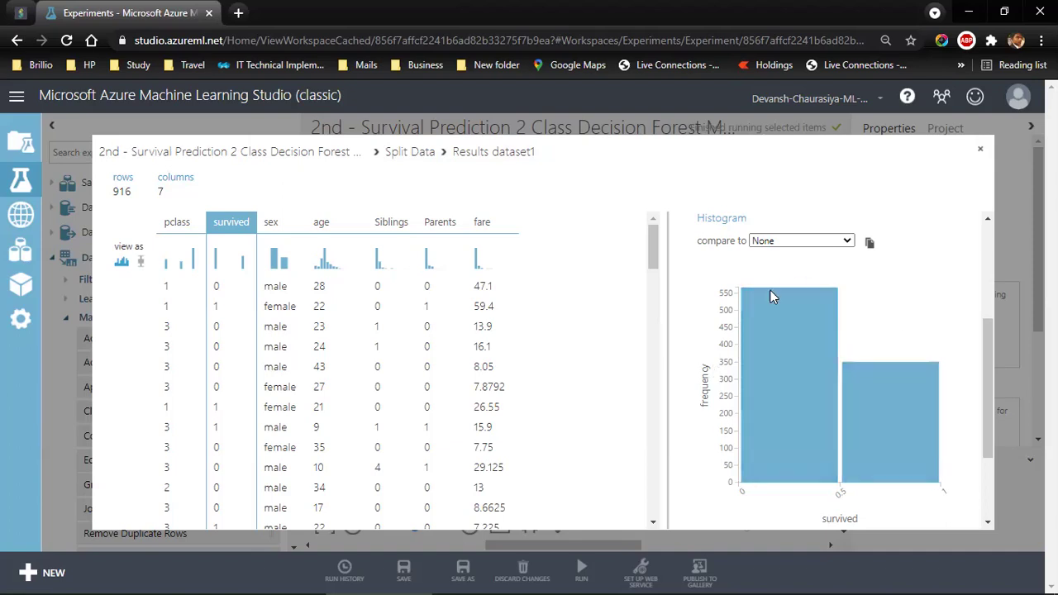
{"action": "mouse_move", "coordinate": [884, 473]}
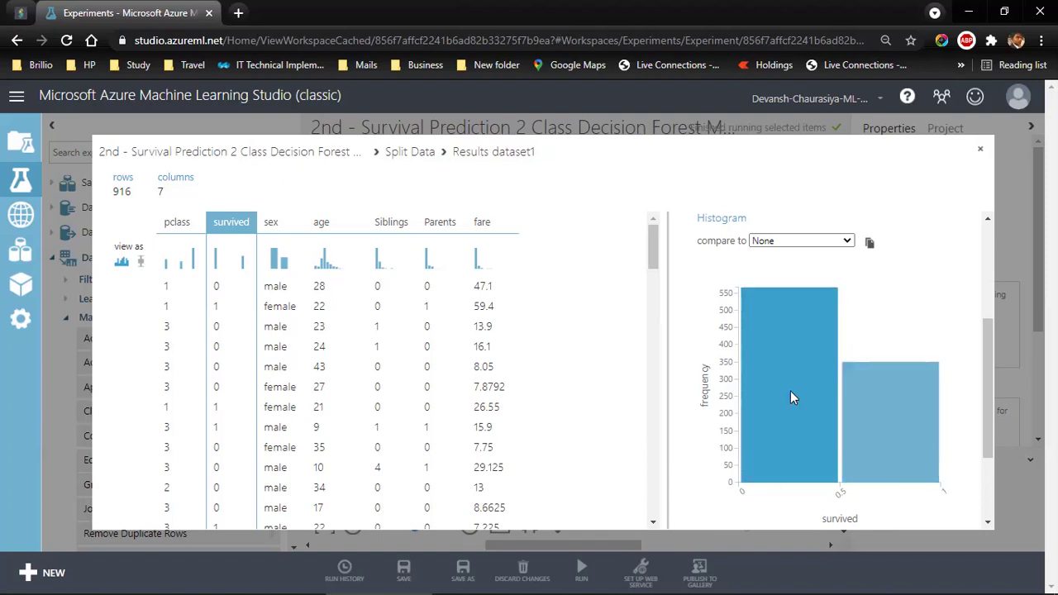
{"action": "mouse_move", "coordinate": [791, 398]}
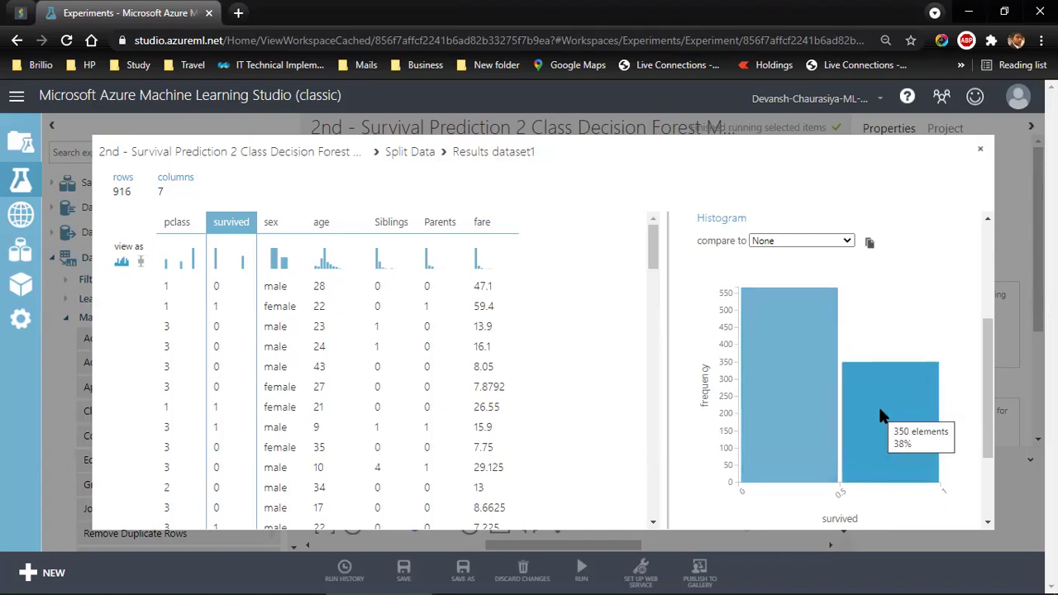
{"action": "left_click", "coordinate": [981, 154]}
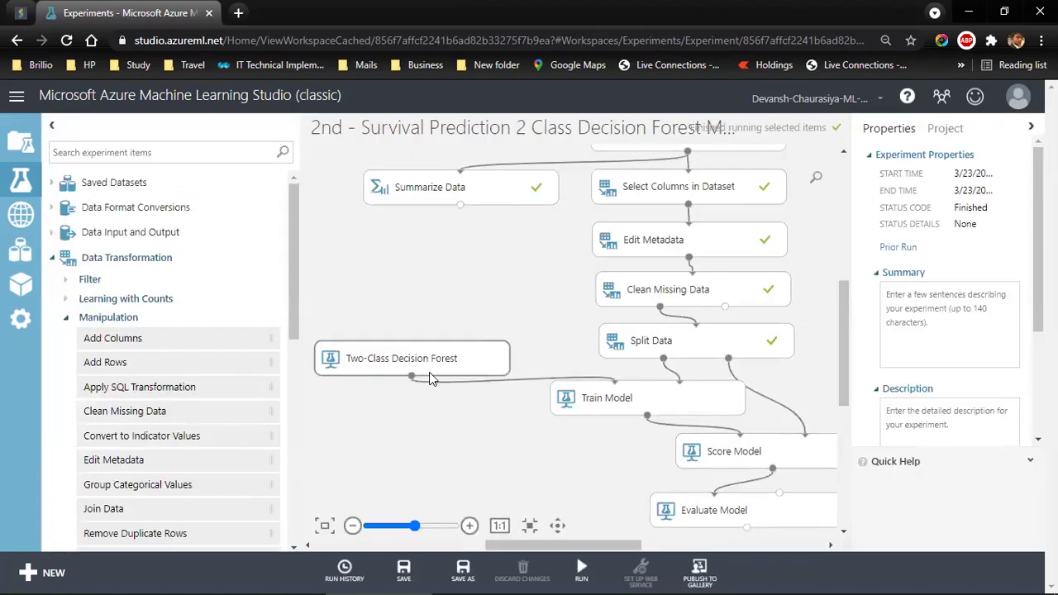
- Move Two-Class Decision Forest slightly up and add a Tune Model Hyperparameters module below it
{"action": "left_click_drag", "start_coordinate": [430, 347], "coordinate": [435, 315]}
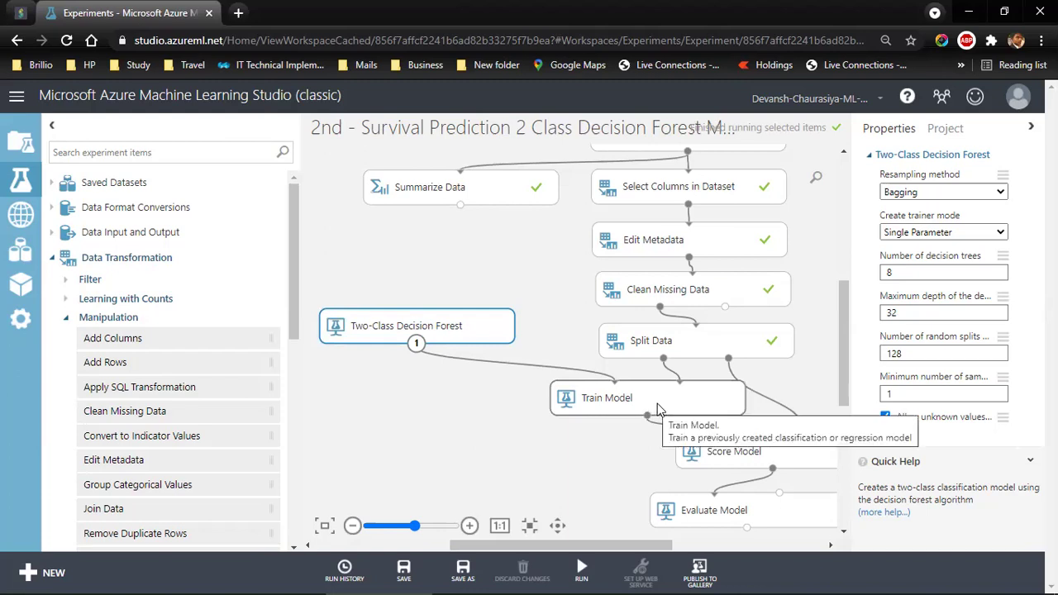
{"action": "mouse_move", "coordinate": [296, 266]}
{"action": "left_mouse_down"}
{"action": "mouse_move", "coordinate": [296, 347]}
{"action": "mouse_move", "coordinate": [288, 271]}
{"action": "left_mouse_up"}
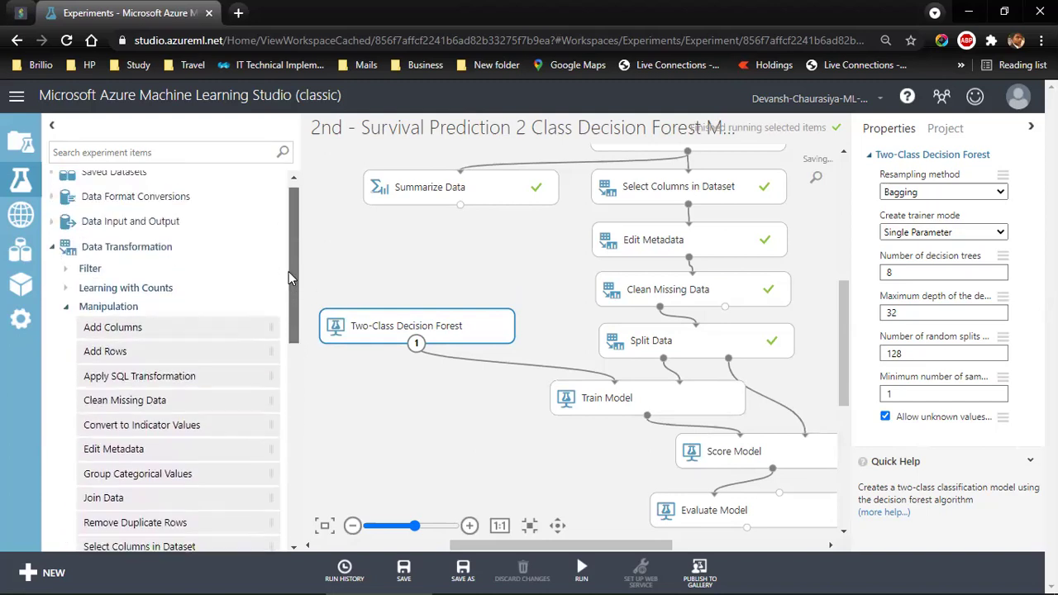
{"action": "left_click", "coordinate": [66, 306]}
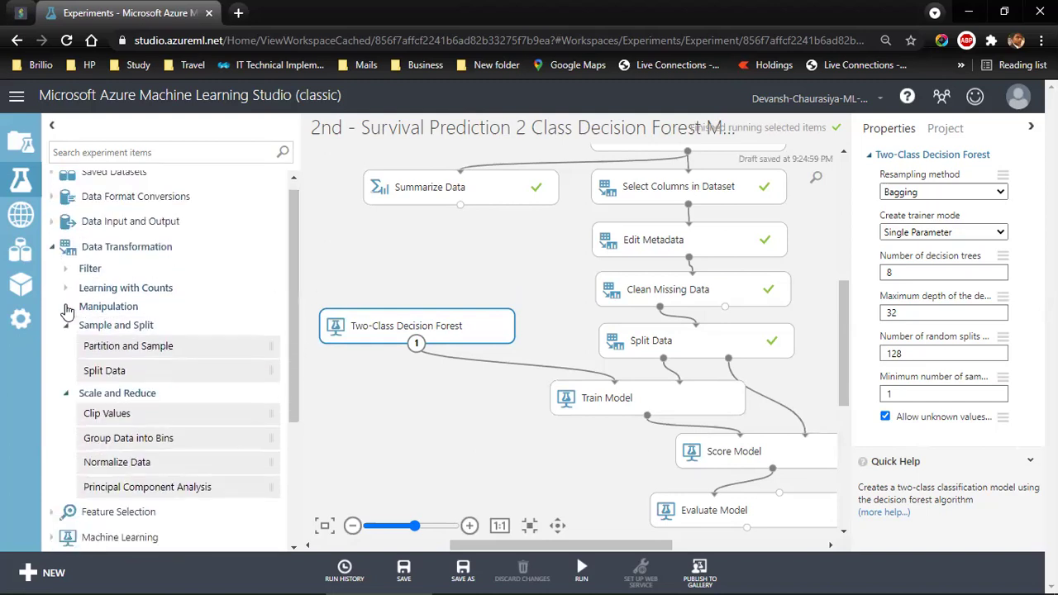
{"action": "left_click", "coordinate": [52, 246]}
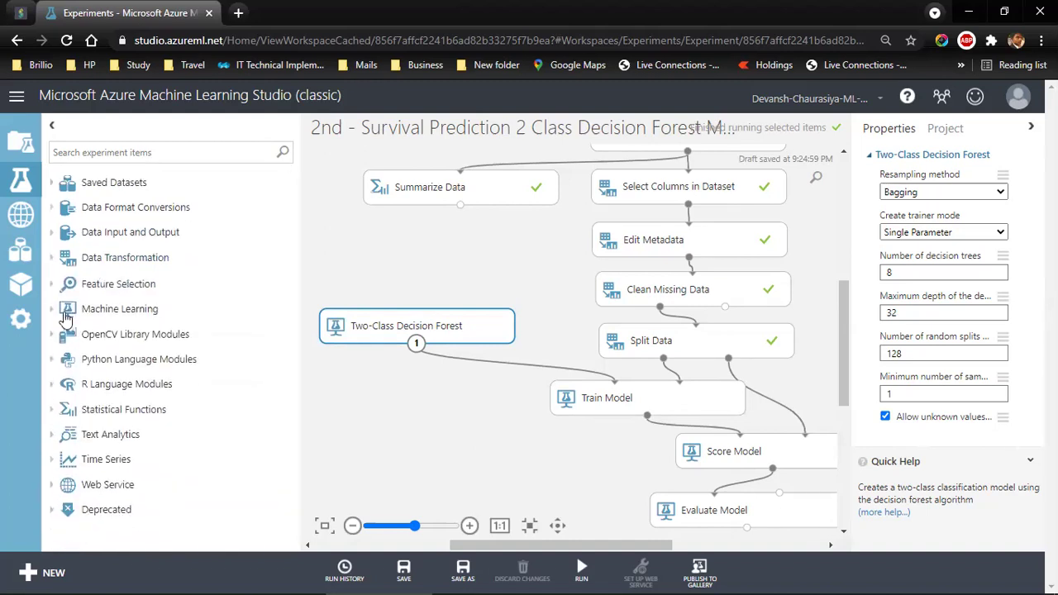
{"action": "left_click", "coordinate": [52, 308]}
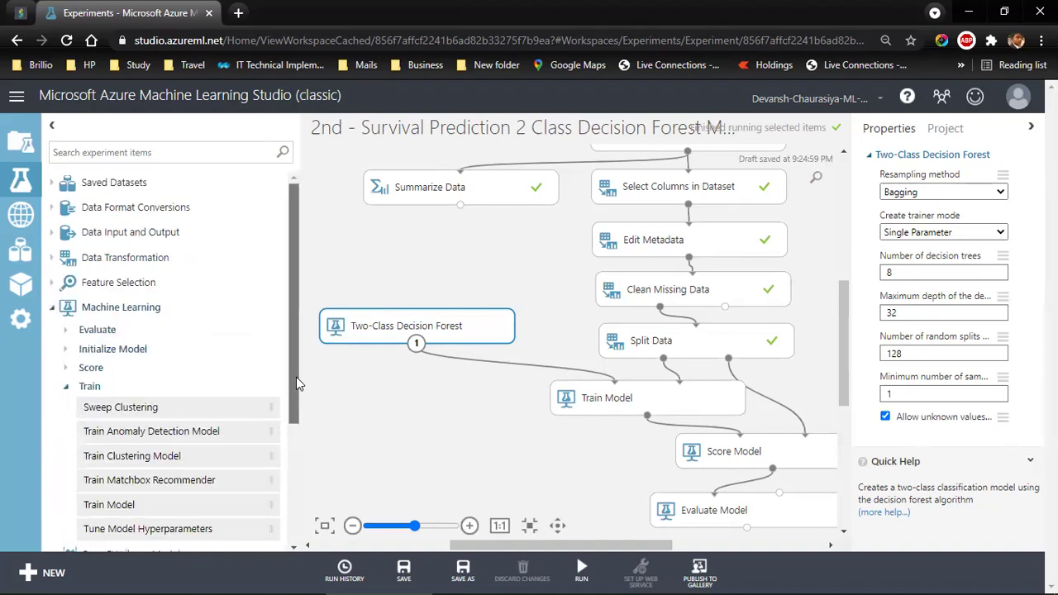
{"action": "left_click_drag", "start_coordinate": [295, 376], "coordinate": [300, 432]}
{"action": "left_click_drag", "start_coordinate": [190, 446], "coordinate": [441, 411]}
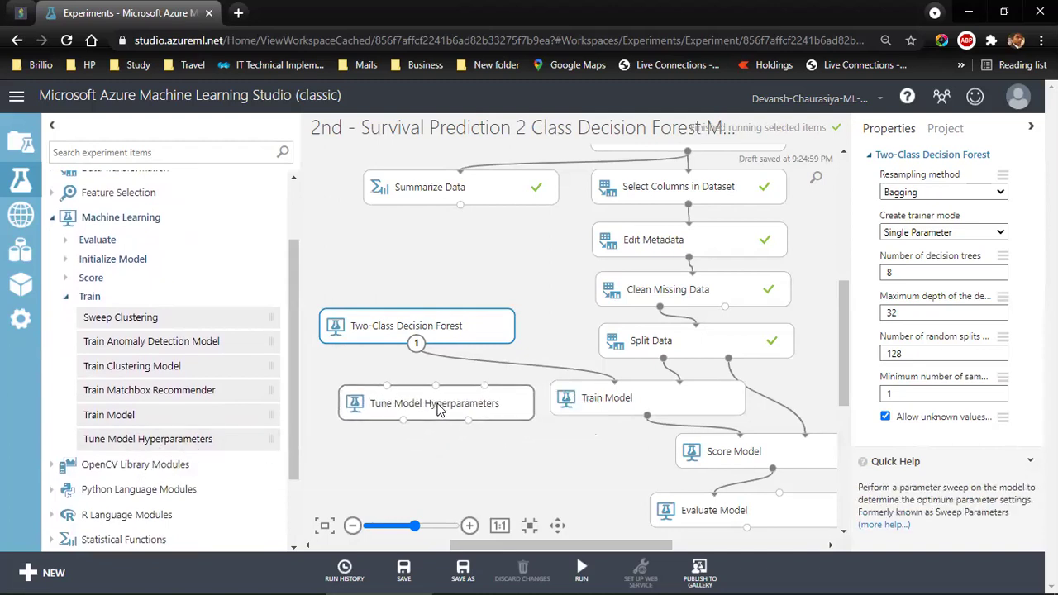
- Delete the link from Two-Class Decision Forest to Train Model and connect the forest to the first input of Tune Model Hyperparameters
{"action": "left_click", "coordinate": [635, 395]}
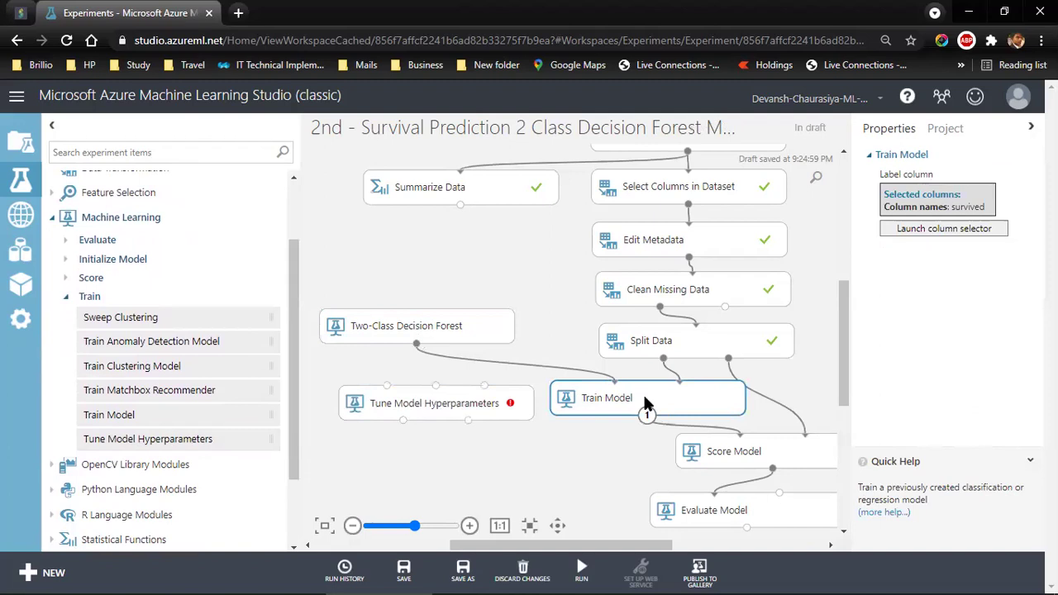
{"action": "left_click", "coordinate": [591, 378]}
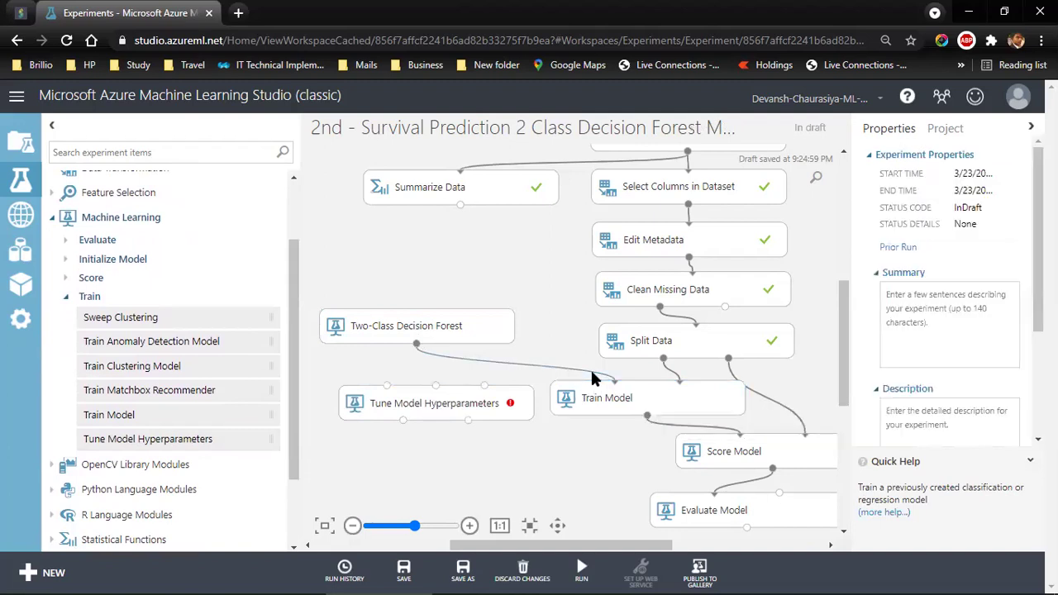
{"action": "key", "text": "Delete"}
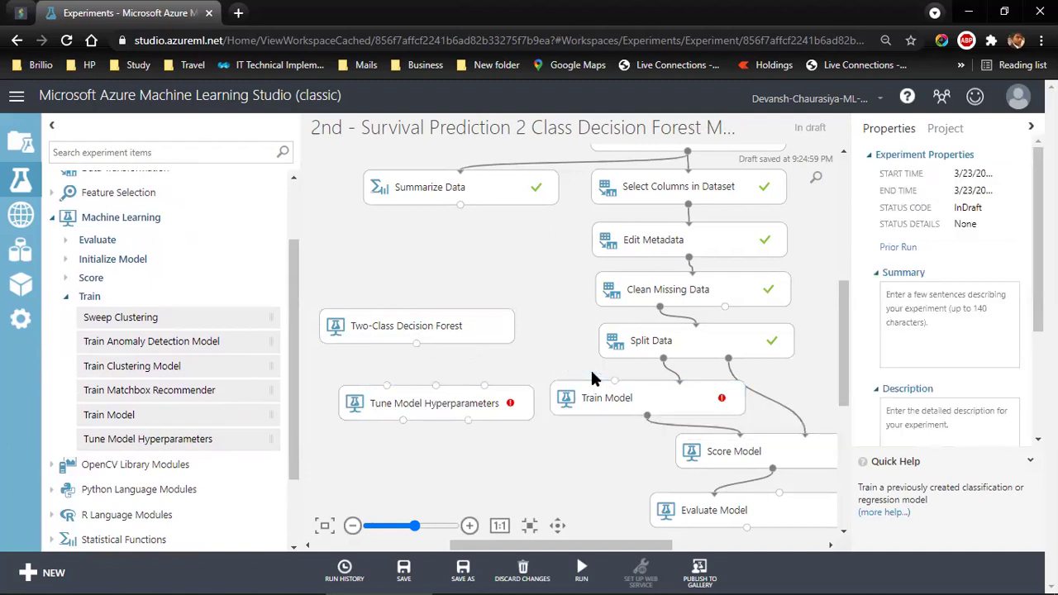
{"action": "left_click_drag", "start_coordinate": [416, 343], "coordinate": [387, 386]}
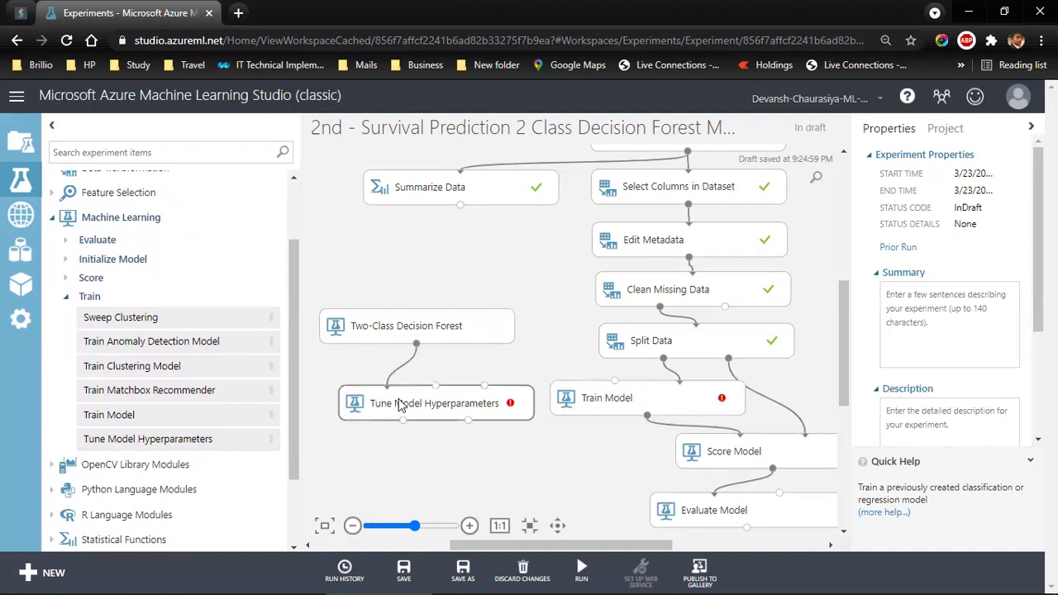
- Delete the Train Model module and move Tune Model Hyperparameters toward its place below Split Data
{"action": "left_click", "coordinate": [655, 405]}
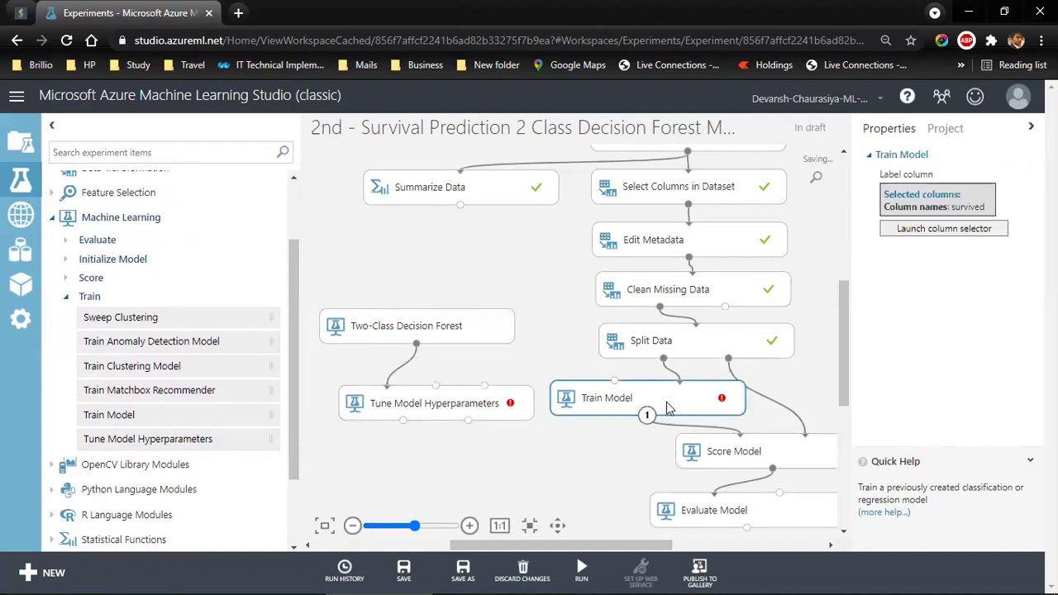
{"action": "key", "text": "Delete"}
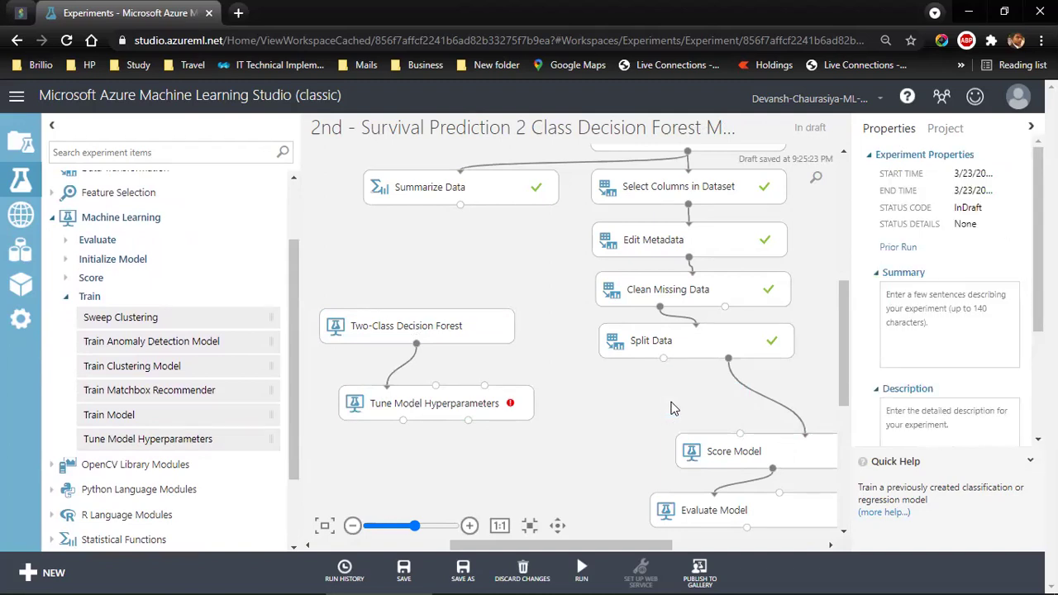
{"action": "left_click_drag", "start_coordinate": [444, 407], "coordinate": [579, 400]}
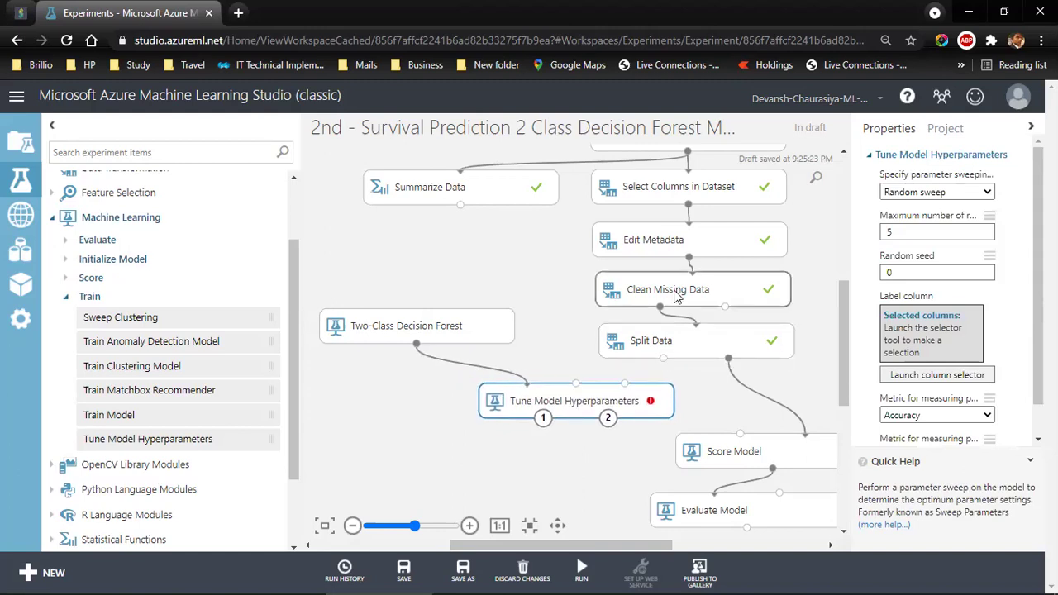
{"action": "left_click_drag", "start_coordinate": [844, 337], "coordinate": [845, 308]}
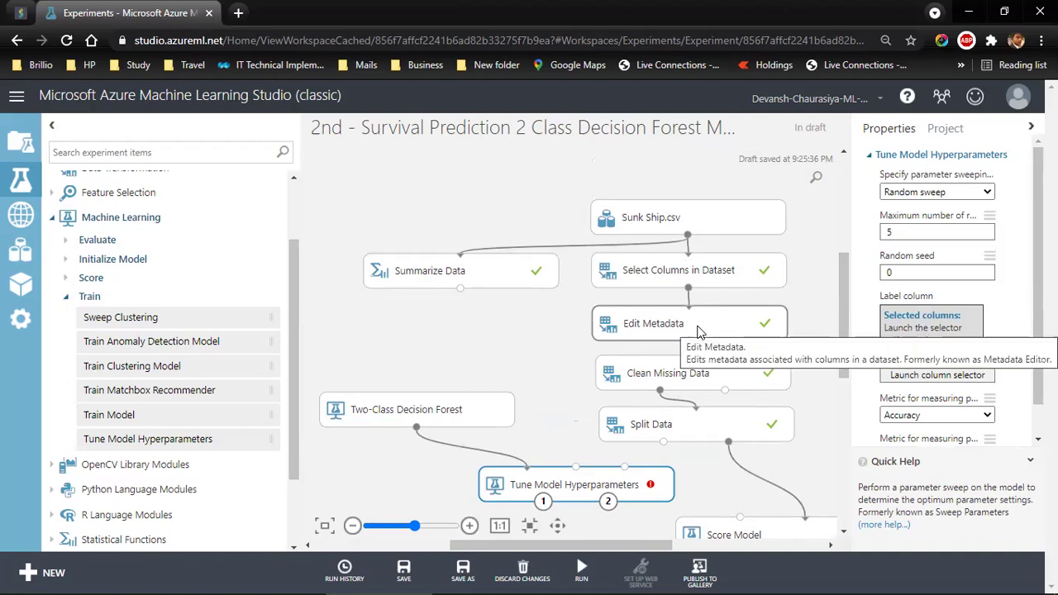
{"action": "left_click_drag", "start_coordinate": [845, 331], "coordinate": [844, 351]}
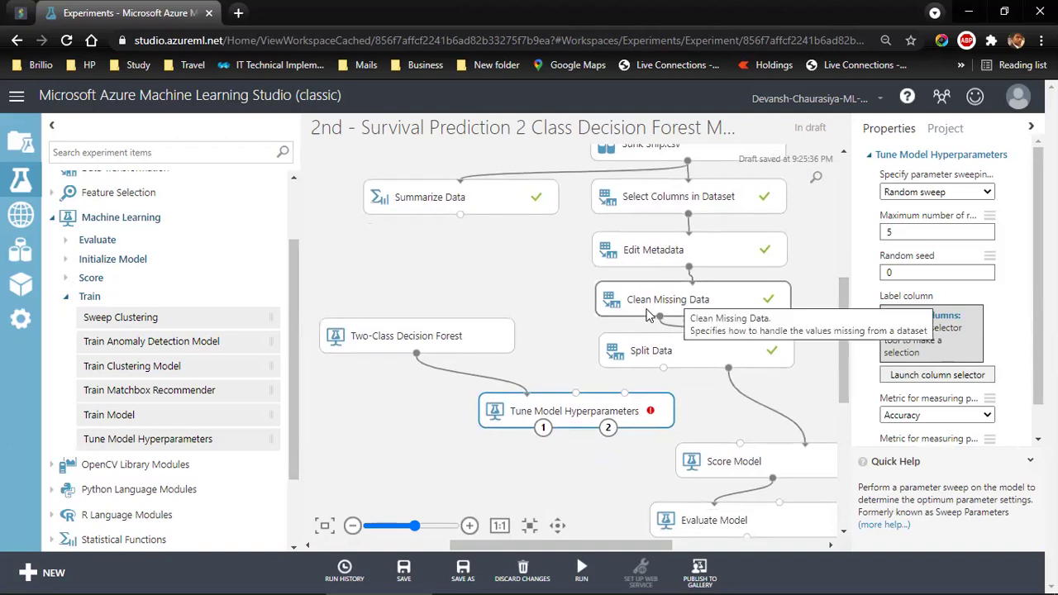
- Connect Split Data's first output to the second input of Tune Model Hyperparameters and set its parameter sweeping mode to Entire grid
{"action": "left_click", "coordinate": [704, 351]}
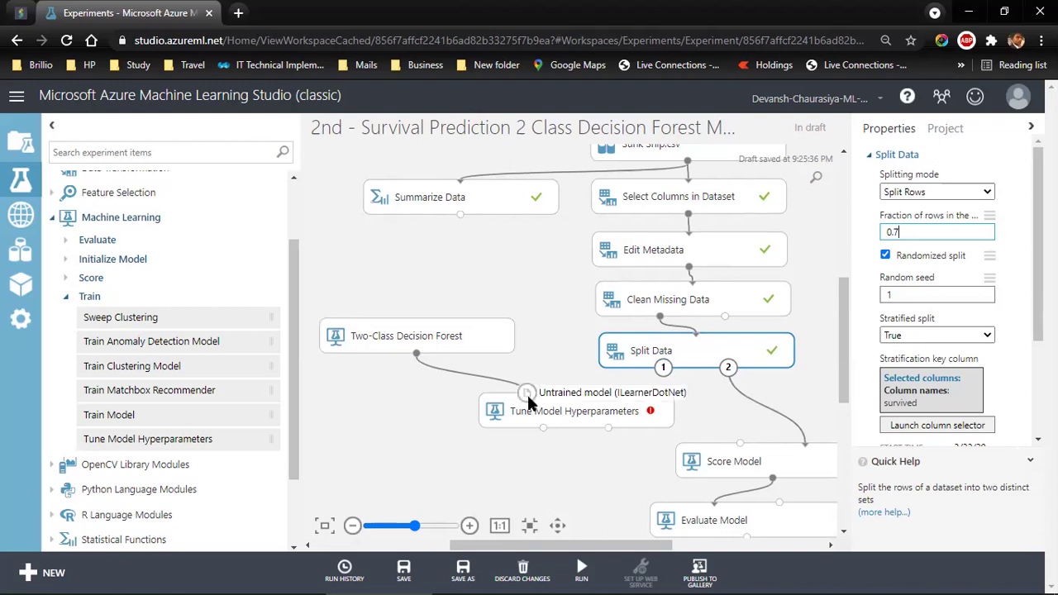
{"action": "left_click_drag", "start_coordinate": [663, 367], "coordinate": [606, 416]}
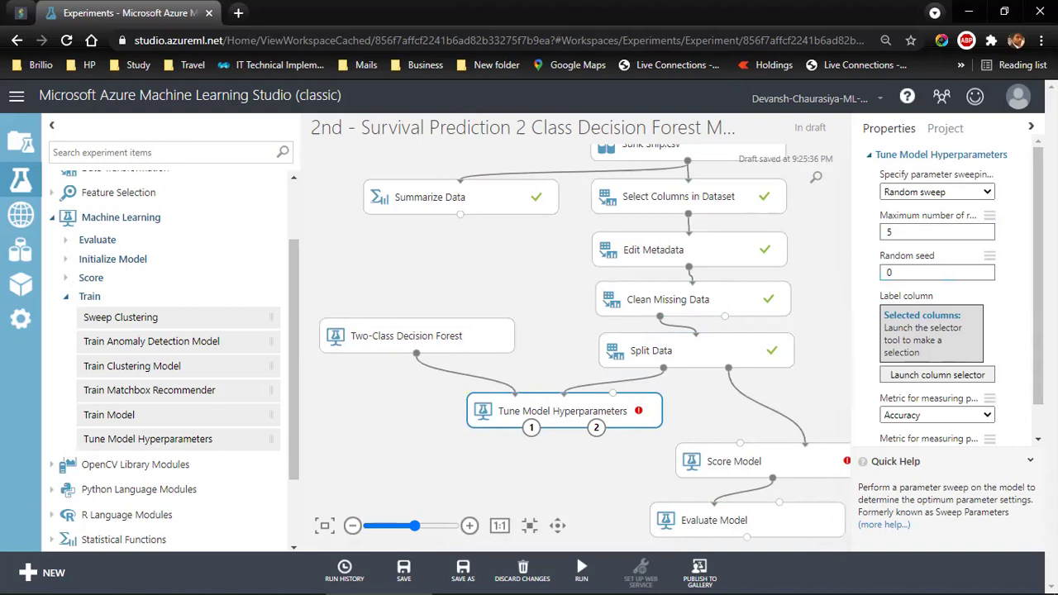
{"action": "left_click", "coordinate": [914, 194]}
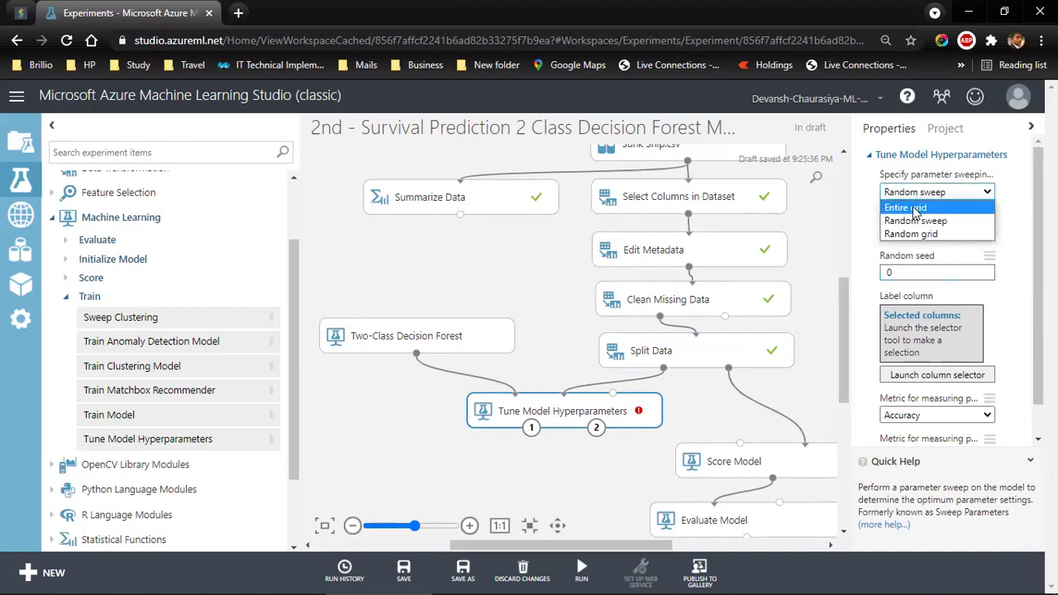
{"action": "left_click", "coordinate": [915, 208]}
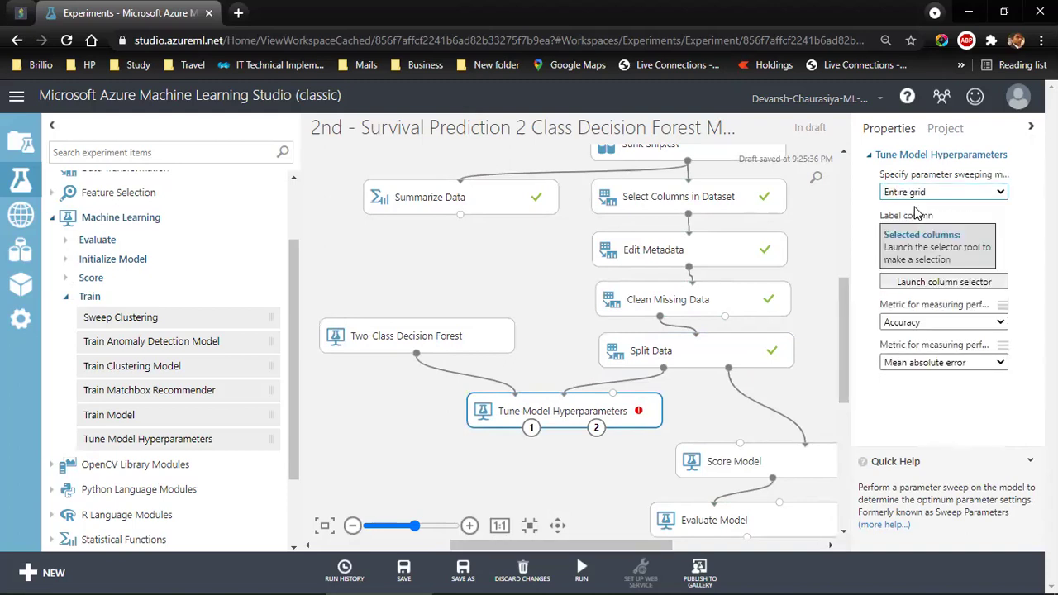
- Choose survived as the label column of Tune Model Hyperparameters
{"action": "left_click", "coordinate": [940, 285]}
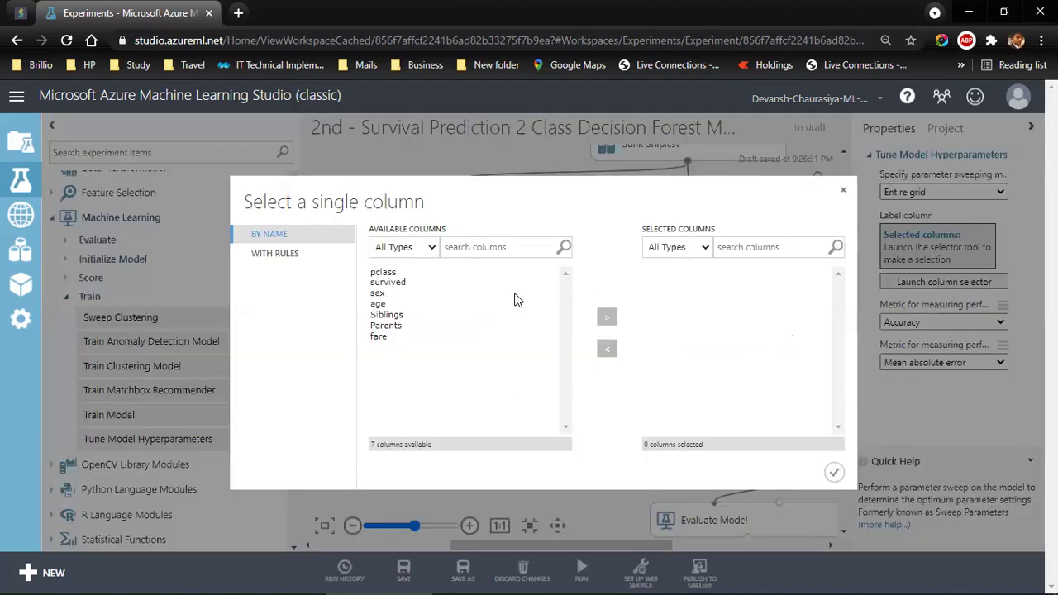
{"action": "left_click", "coordinate": [383, 283]}
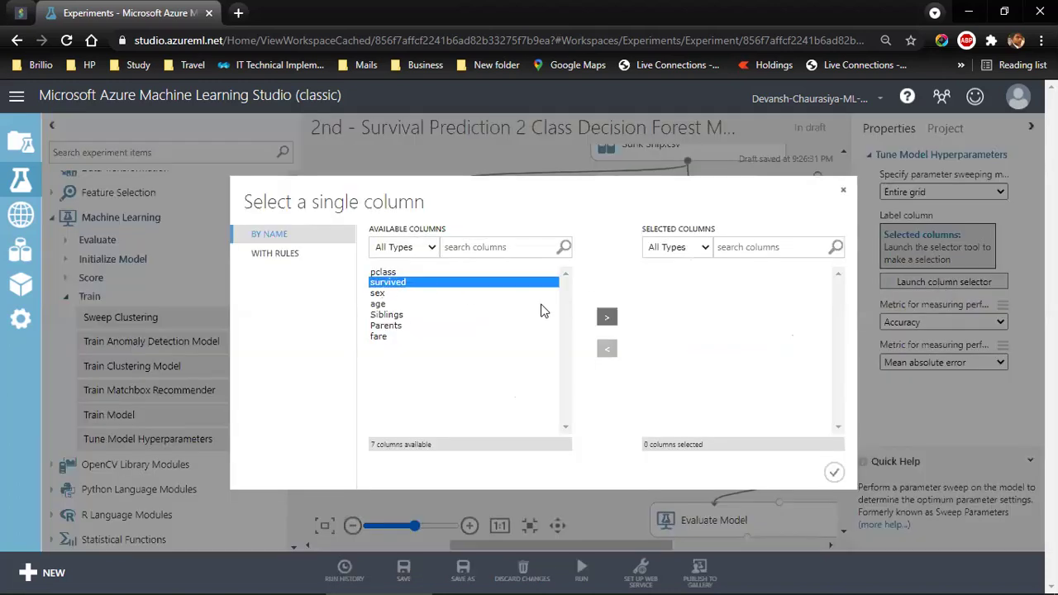
{"action": "left_click", "coordinate": [608, 319]}
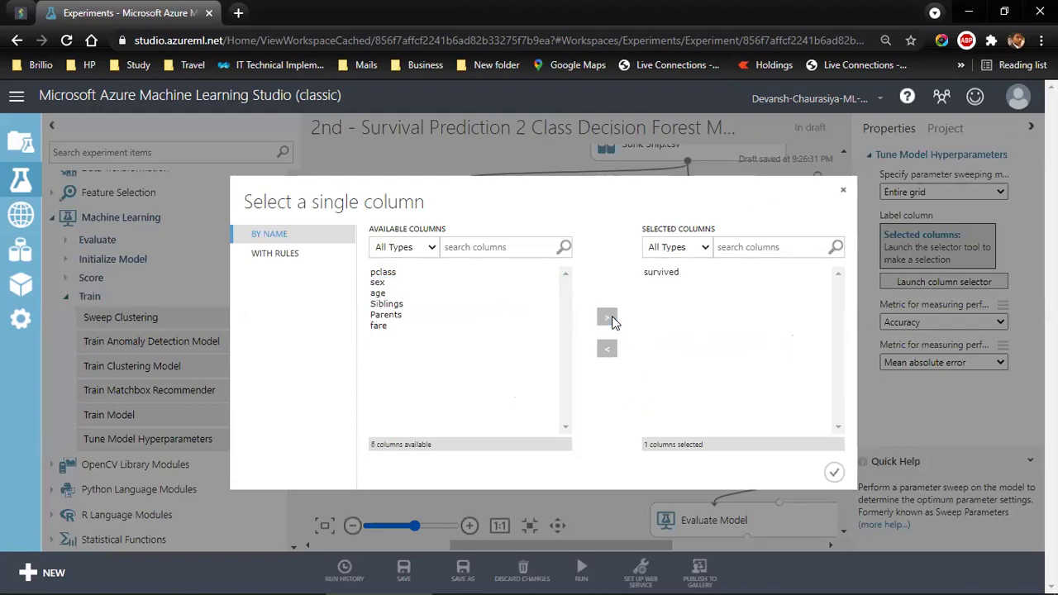
{"action": "left_click", "coordinate": [832, 472]}
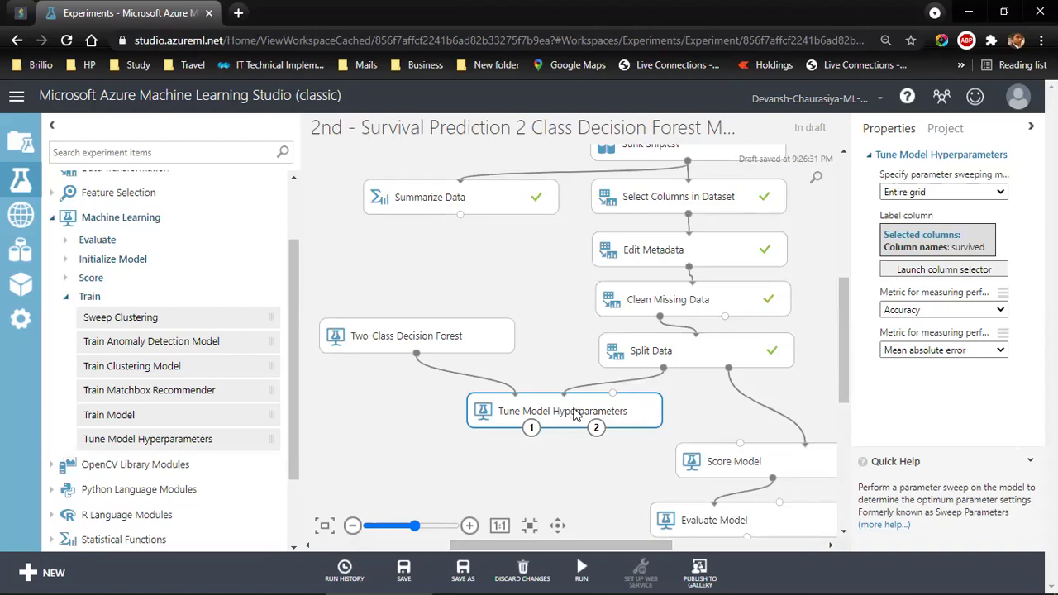
- Try to run only the selected Tune Model Hyperparameters module, and check the error on Score Model
{"action": "mouse_move", "coordinate": [579, 567]}
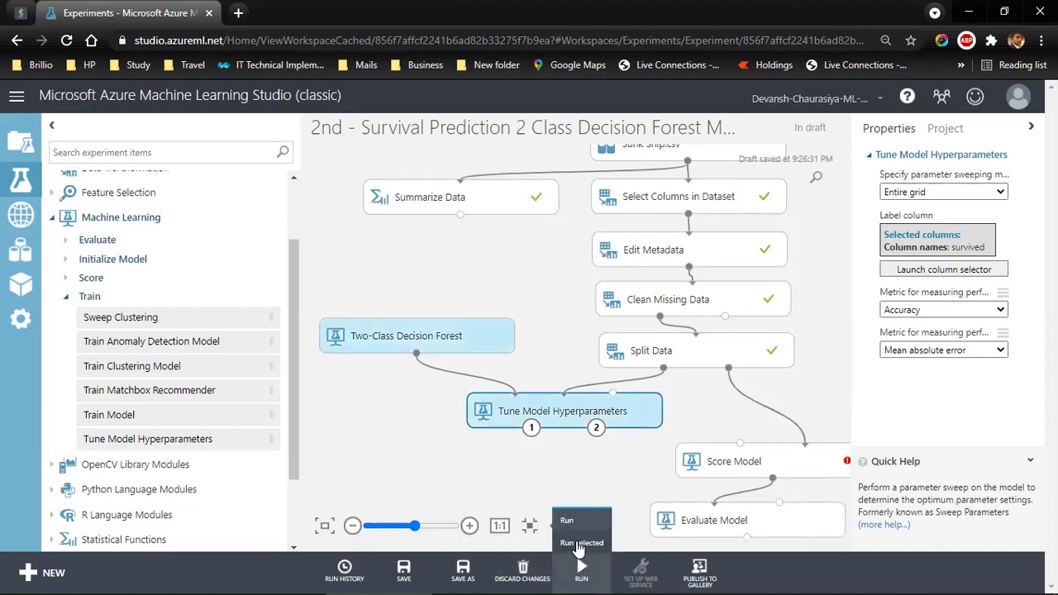
{"action": "left_click", "coordinate": [576, 538]}
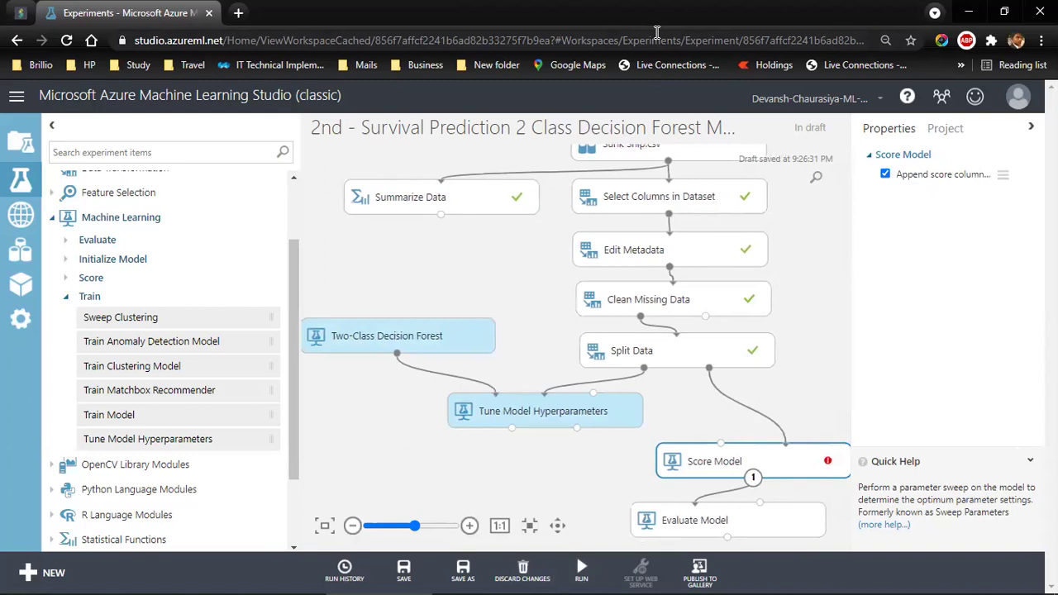
{"action": "mouse_move", "coordinate": [796, 465]}
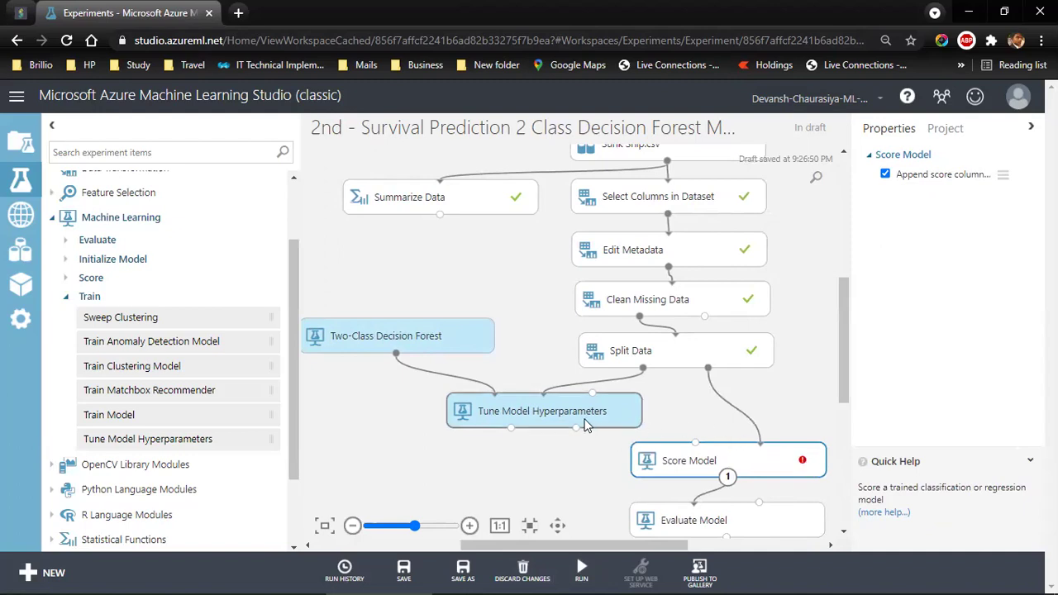
- Compare the settings of Tune Model Hyperparameters and Two-Class Decision Forest, and set the forest's trainer mode to Parameter Range
{"action": "left_click_drag", "start_coordinate": [587, 416], "coordinate": [580, 423]}
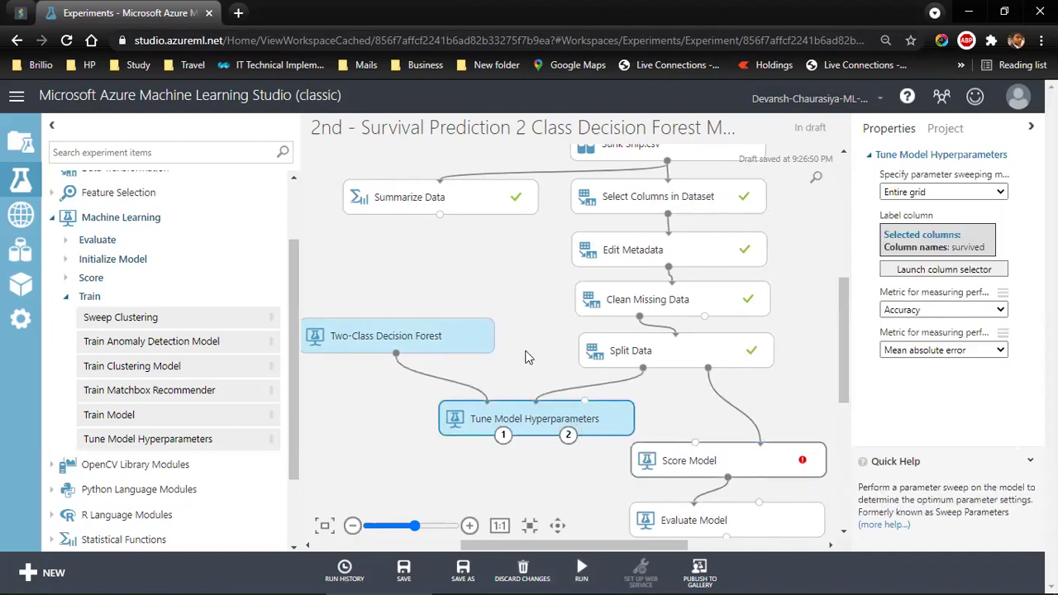
{"action": "left_click", "coordinate": [415, 341]}
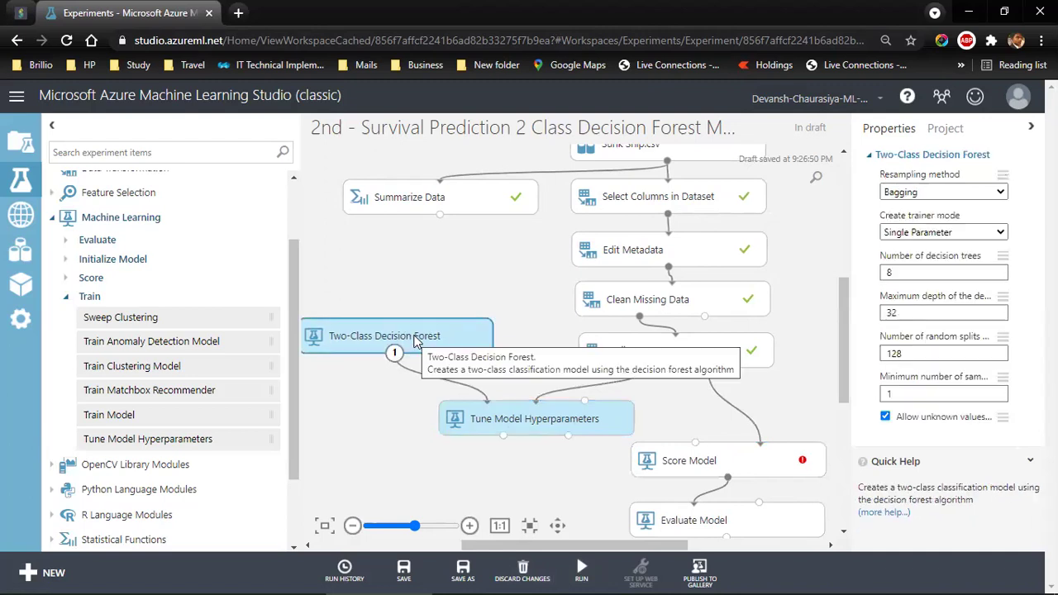
{"action": "left_click", "coordinate": [936, 235]}
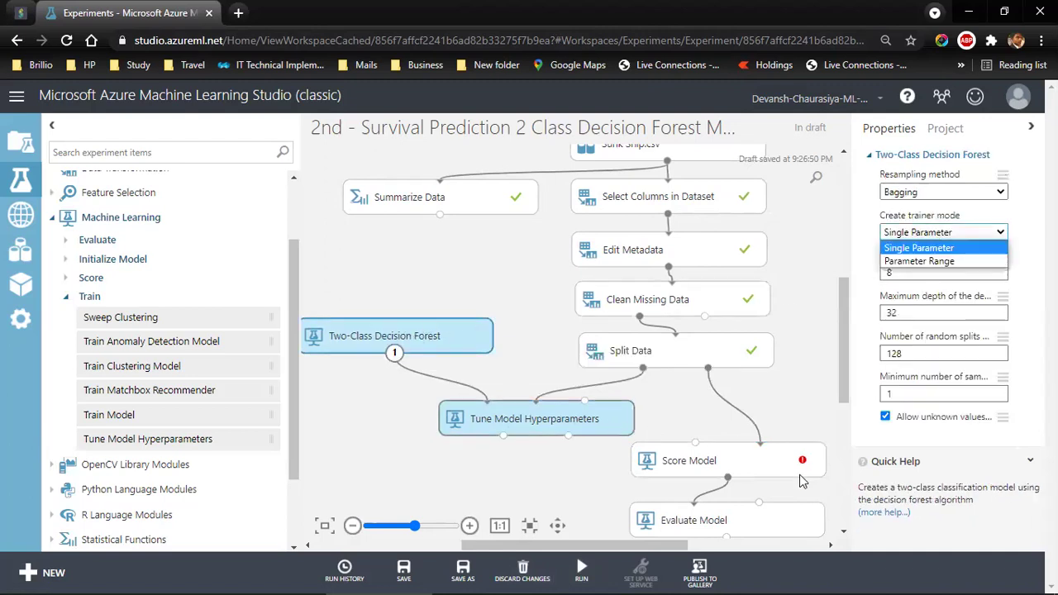
{"action": "mouse_move", "coordinate": [803, 465]}
{"action": "left_click", "coordinate": [550, 421]}
{"action": "left_click", "coordinate": [404, 345]}
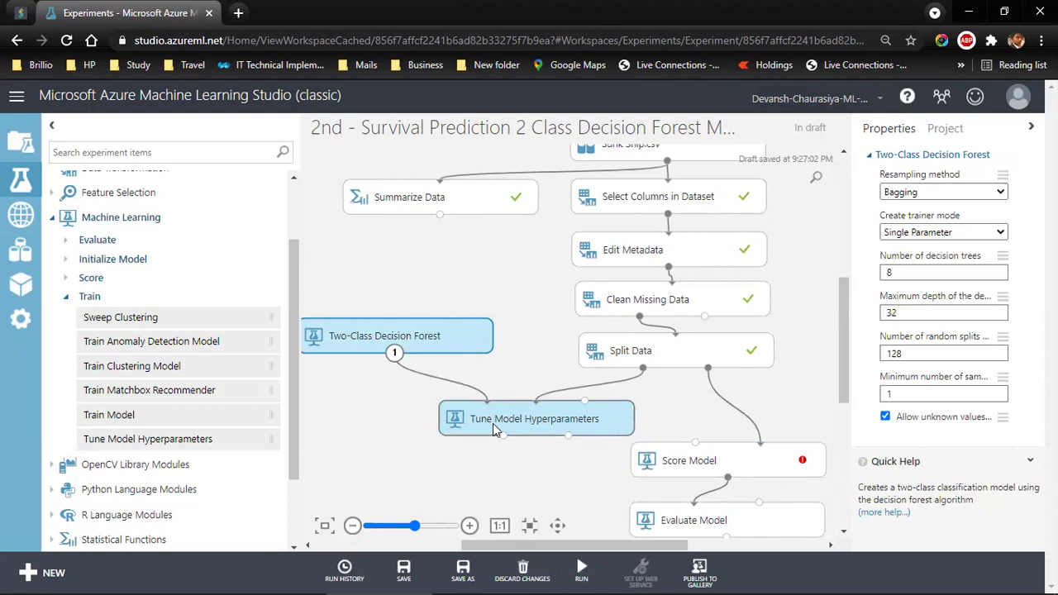
{"action": "left_click", "coordinate": [574, 420]}
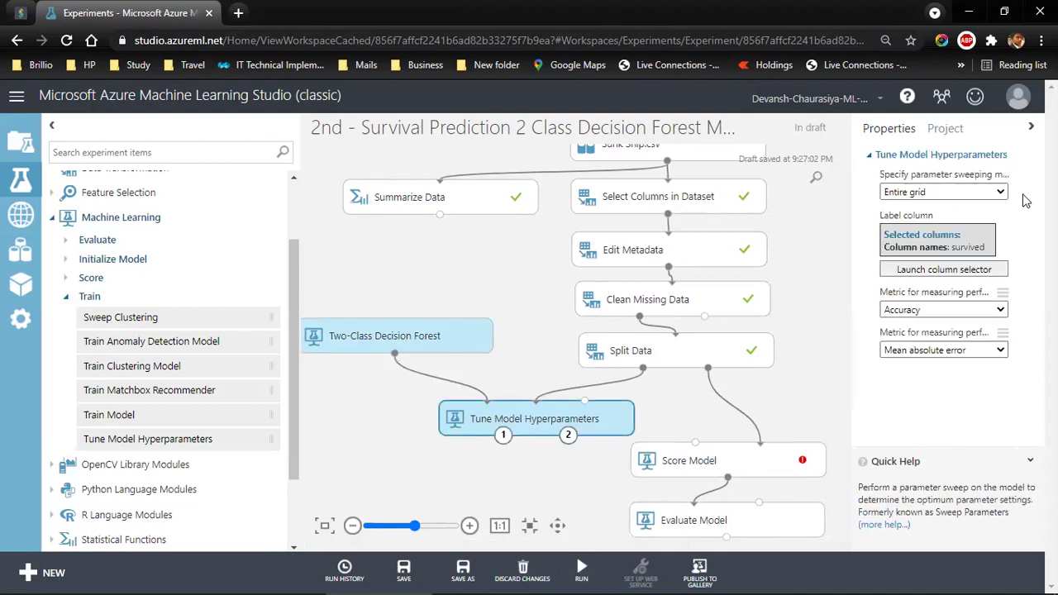
{"action": "left_click", "coordinate": [415, 331]}
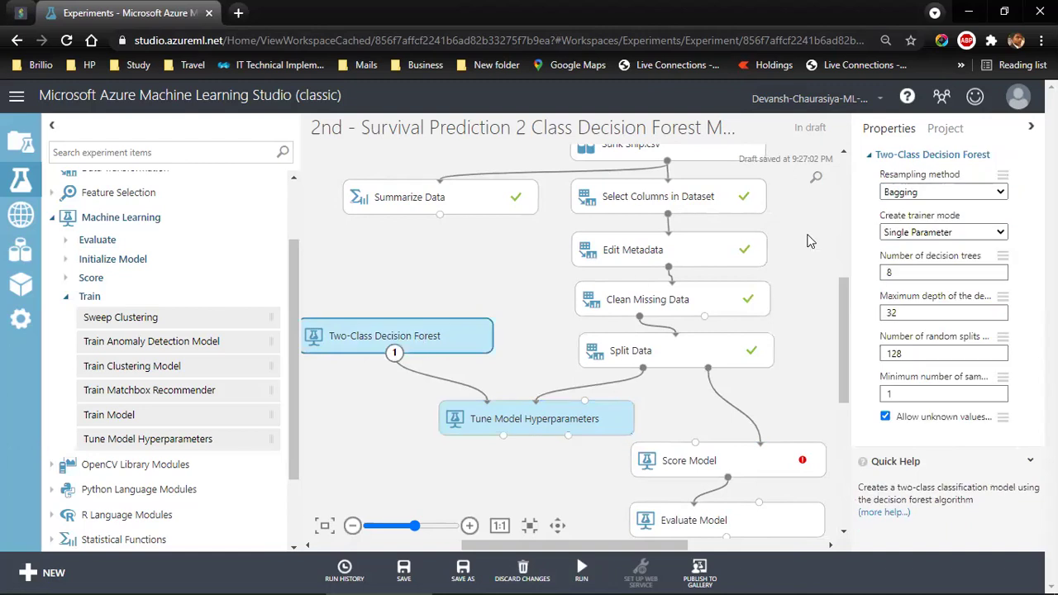
{"action": "left_click", "coordinate": [934, 237]}
{"action": "left_click", "coordinate": [913, 254]}
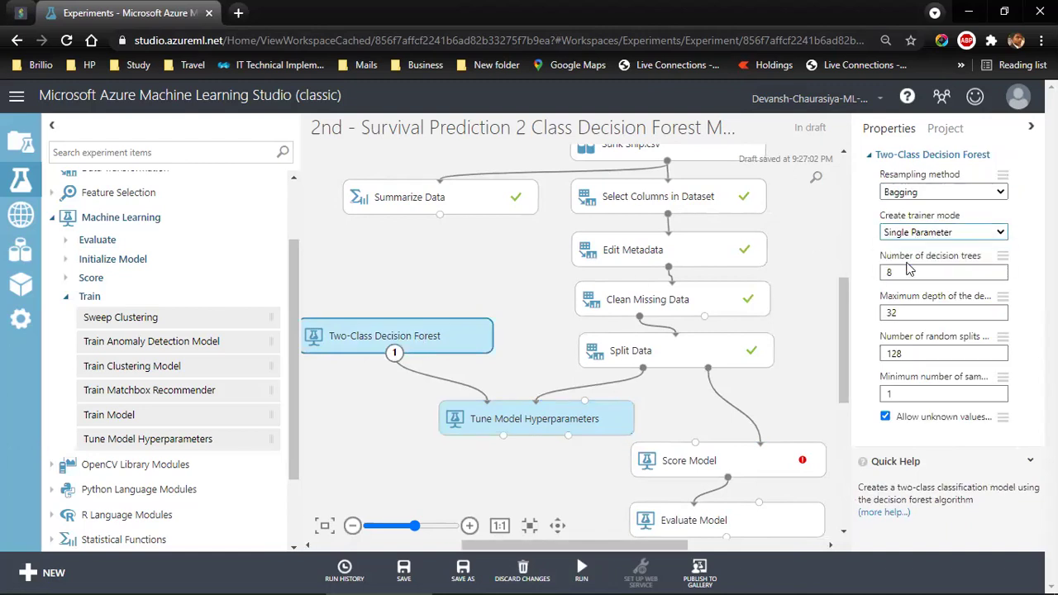
- Try to run the whole experiment with Score Model's trained model input still unconnected
{"action": "left_click", "coordinate": [687, 420]}
{"action": "mouse_move", "coordinate": [581, 568]}
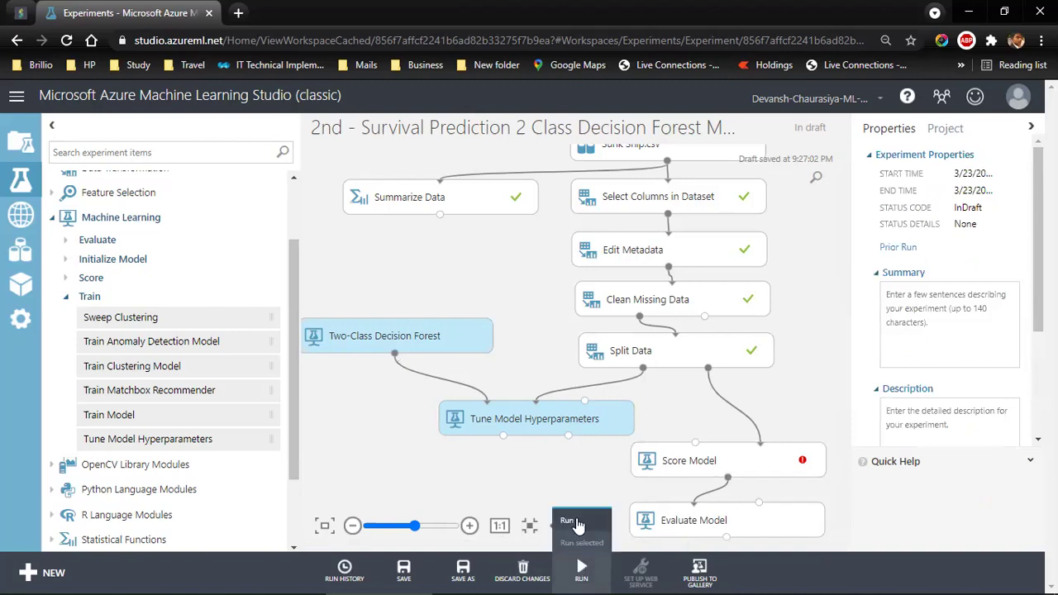
{"action": "left_click", "coordinate": [570, 520]}
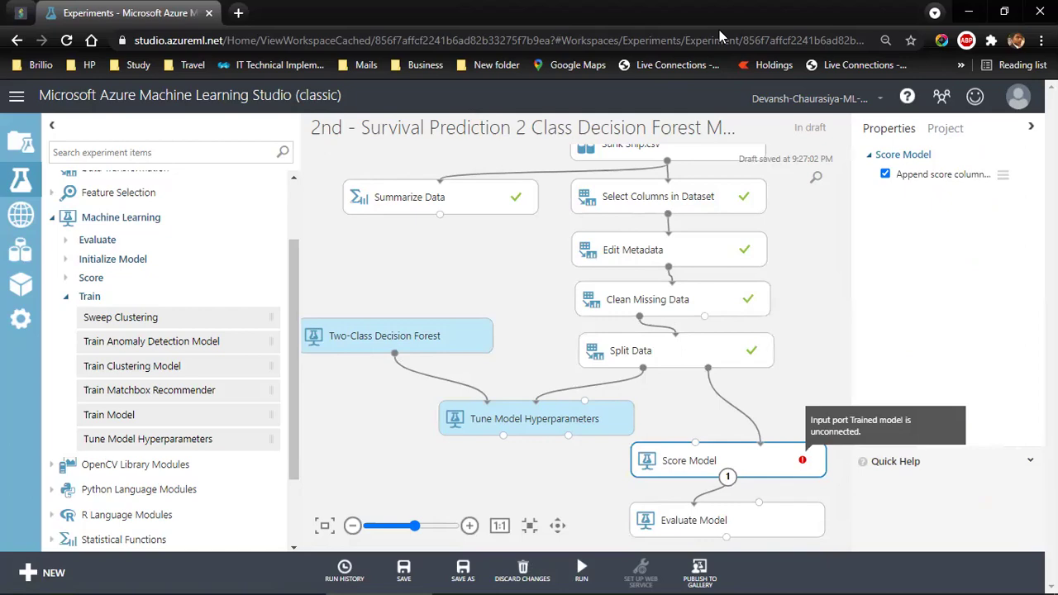
- Bring Score Model closer beneath Tune Model Hyperparameters and connect the second output of Tune Model Hyperparameters to Score Model's first input
{"action": "left_click", "coordinate": [594, 423]}
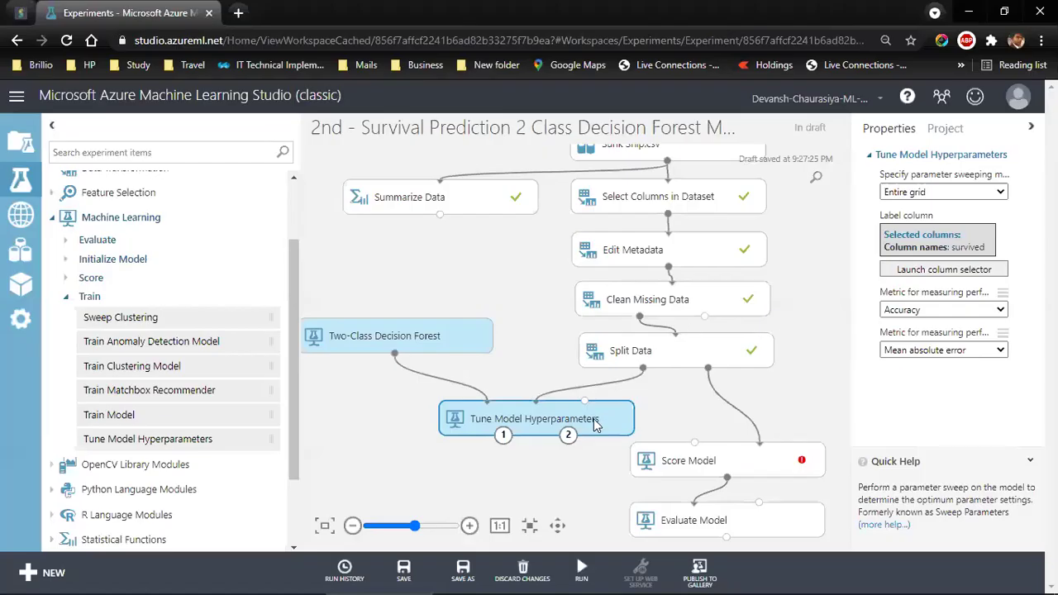
{"action": "left_click_drag", "start_coordinate": [595, 423], "coordinate": [593, 407]}
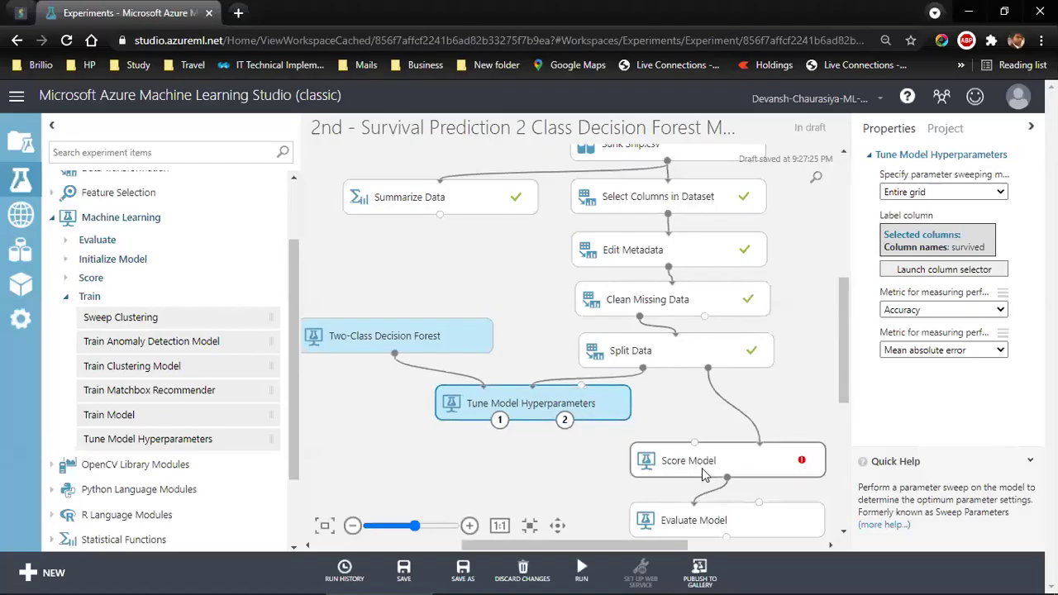
{"action": "left_click_drag", "start_coordinate": [702, 468], "coordinate": [658, 469]}
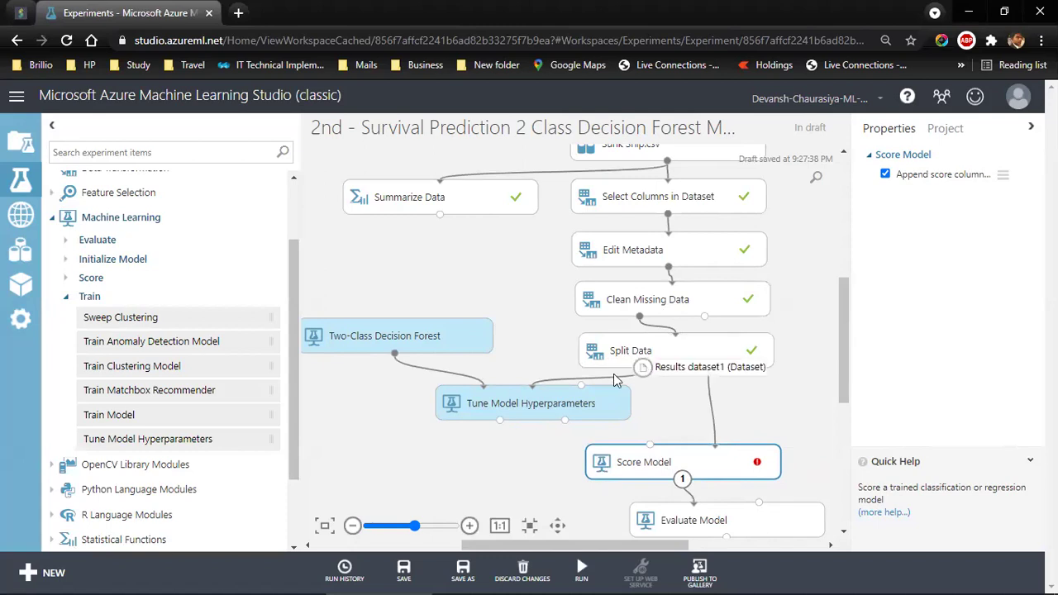
{"action": "left_click_drag", "start_coordinate": [521, 409], "coordinate": [518, 404]}
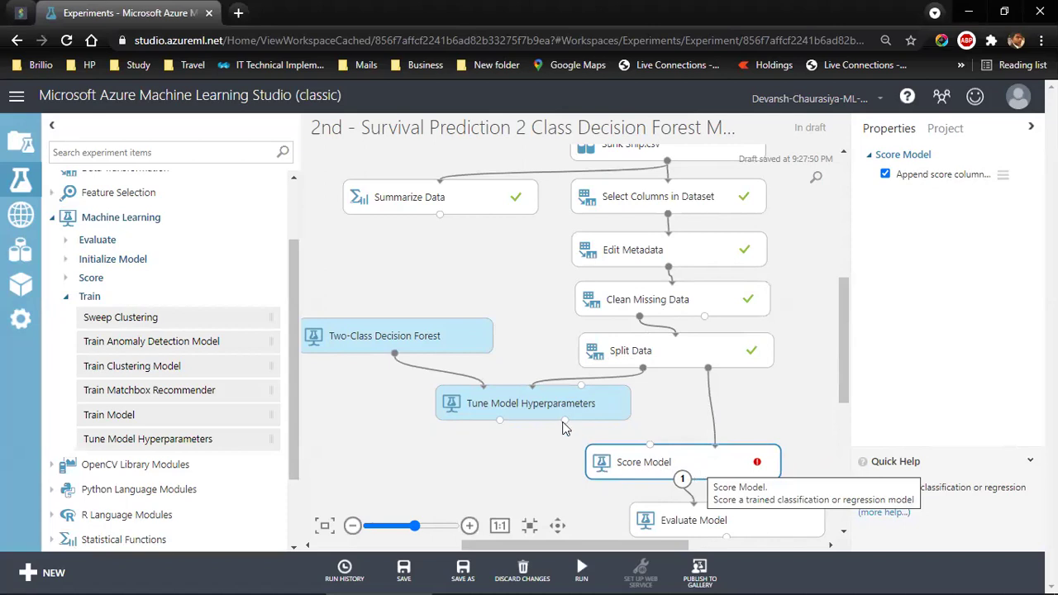
{"action": "left_click_drag", "start_coordinate": [499, 420], "coordinate": [653, 453]}
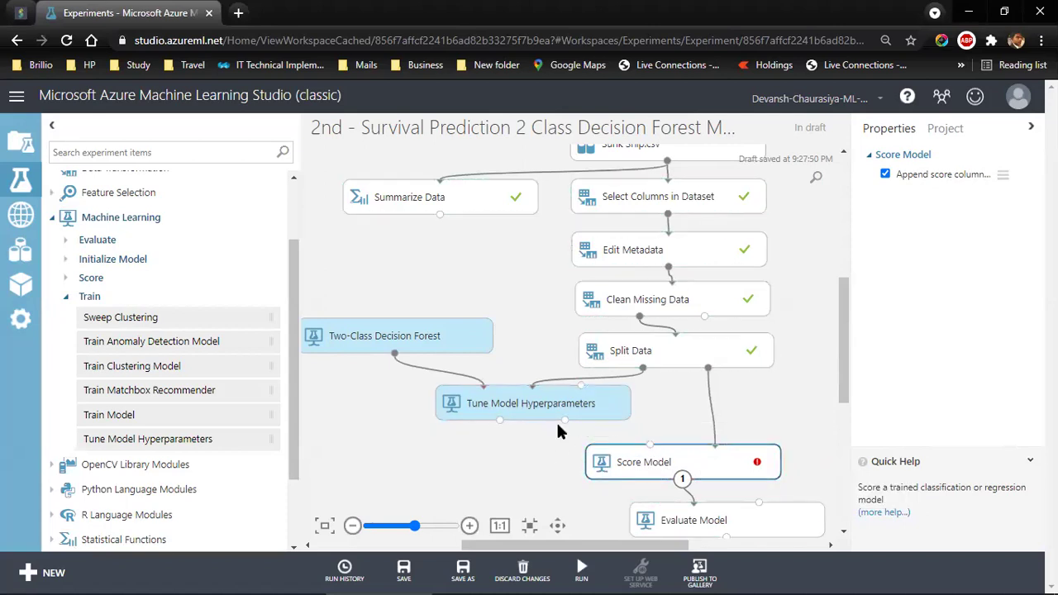
{"action": "left_click_drag", "start_coordinate": [564, 419], "coordinate": [652, 454]}
- Review the forest's parameter ranges and the classification metric options of Tune Model Hyperparameters, keeping Accuracy as the metric
{"action": "left_click_drag", "start_coordinate": [847, 384], "coordinate": [837, 406]}
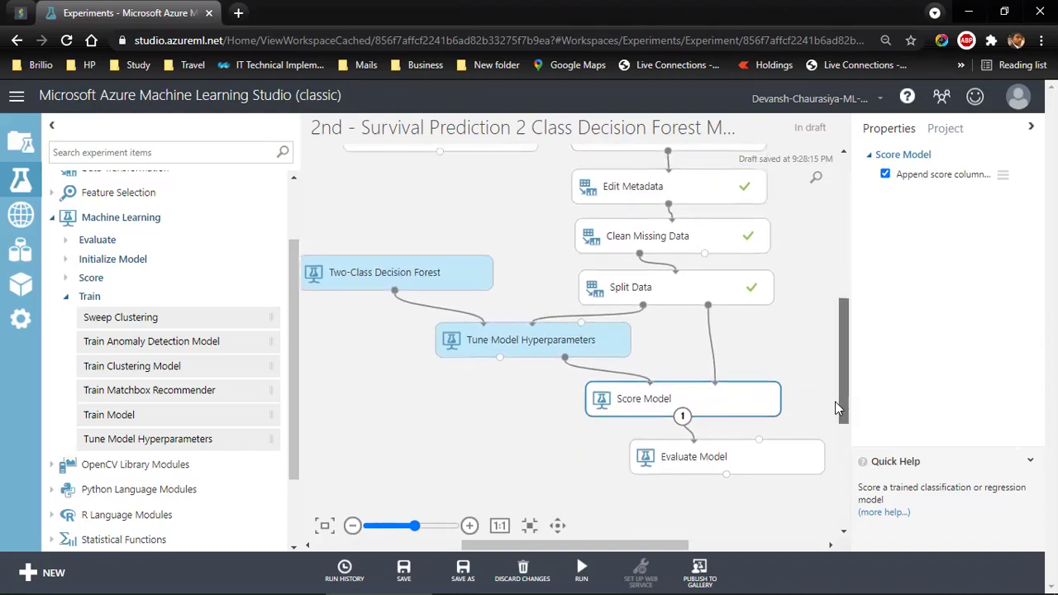
{"action": "left_click", "coordinate": [387, 273]}
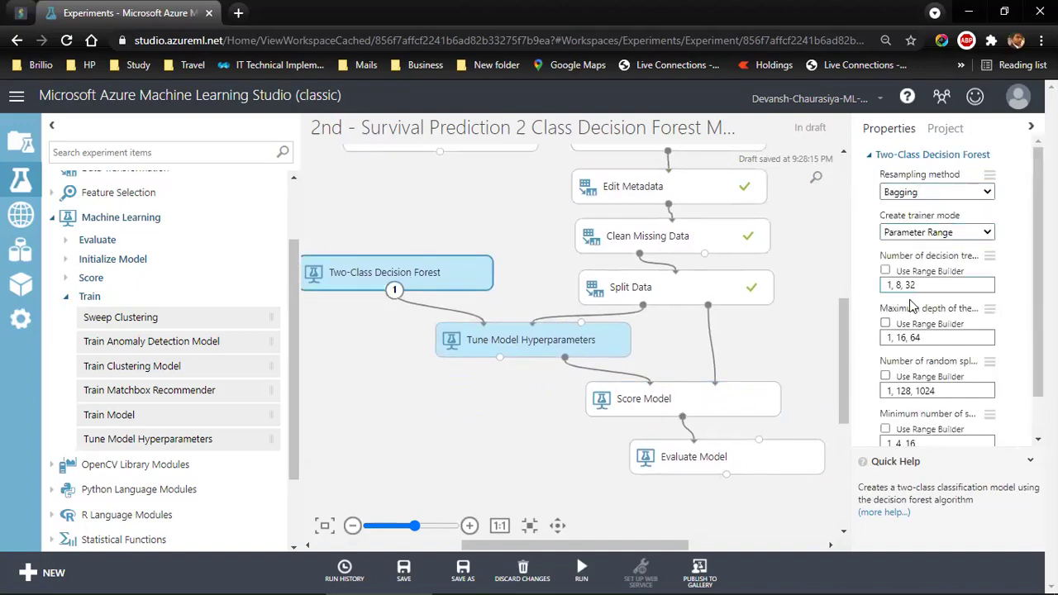
{"action": "scroll", "coordinate": [913, 413], "scroll_direction": "down", "scroll_amount": 1}
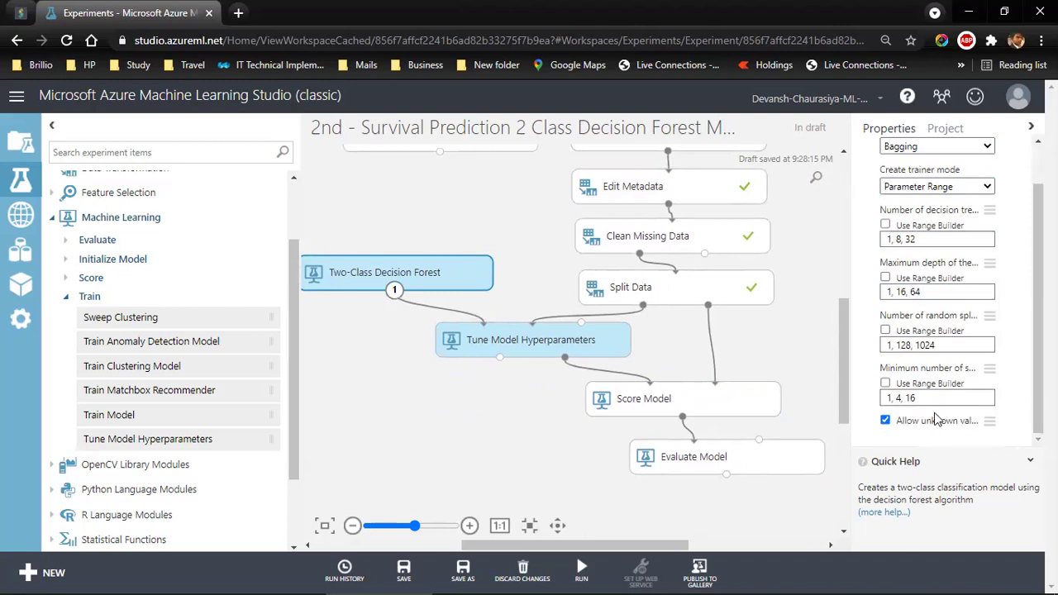
{"action": "left_click", "coordinate": [528, 343]}
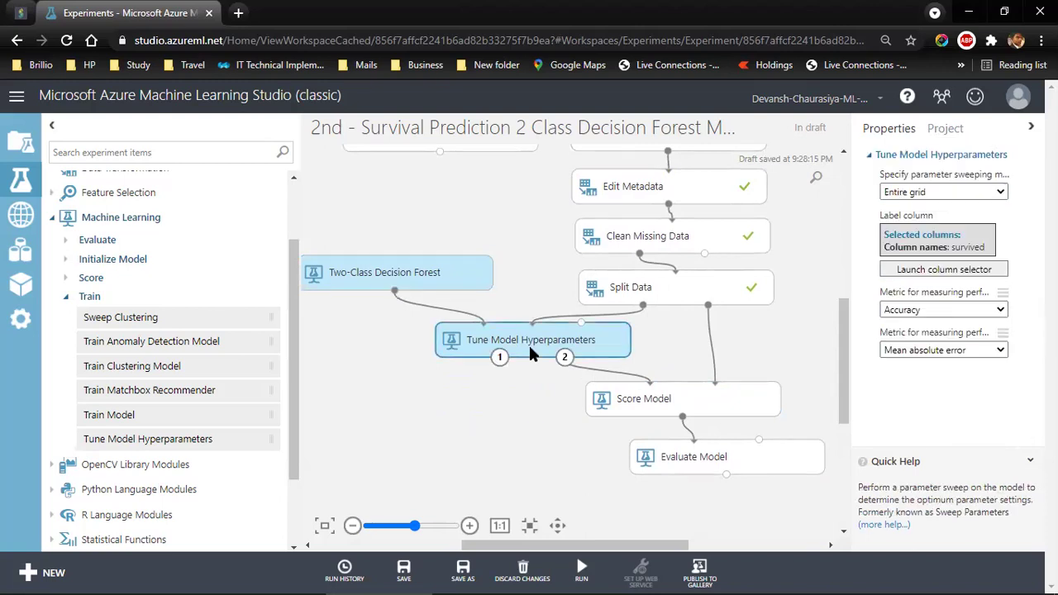
{"action": "left_click", "coordinate": [932, 310]}
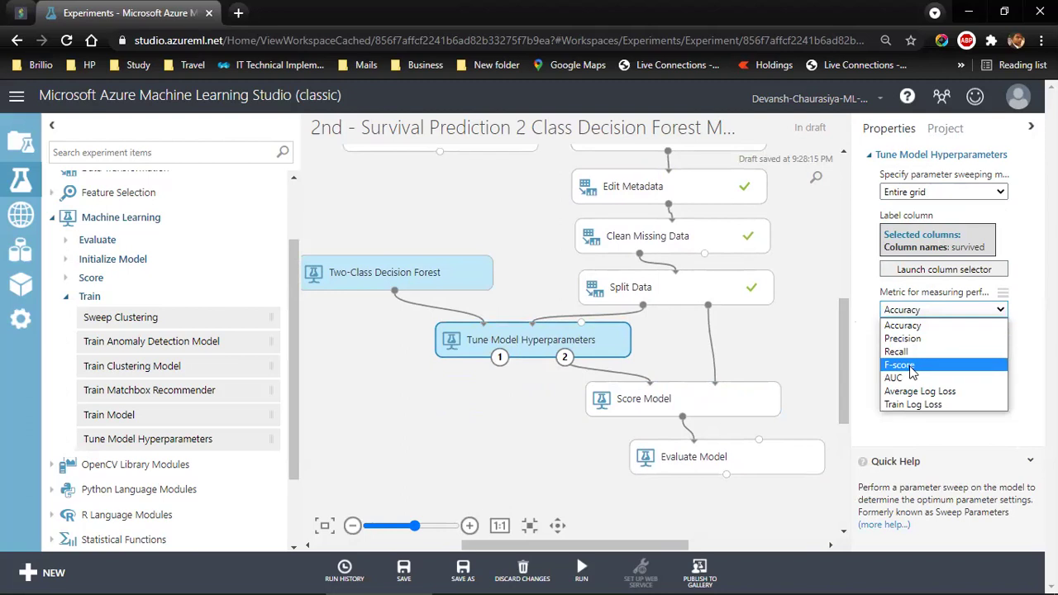
{"action": "left_click", "coordinate": [902, 324]}
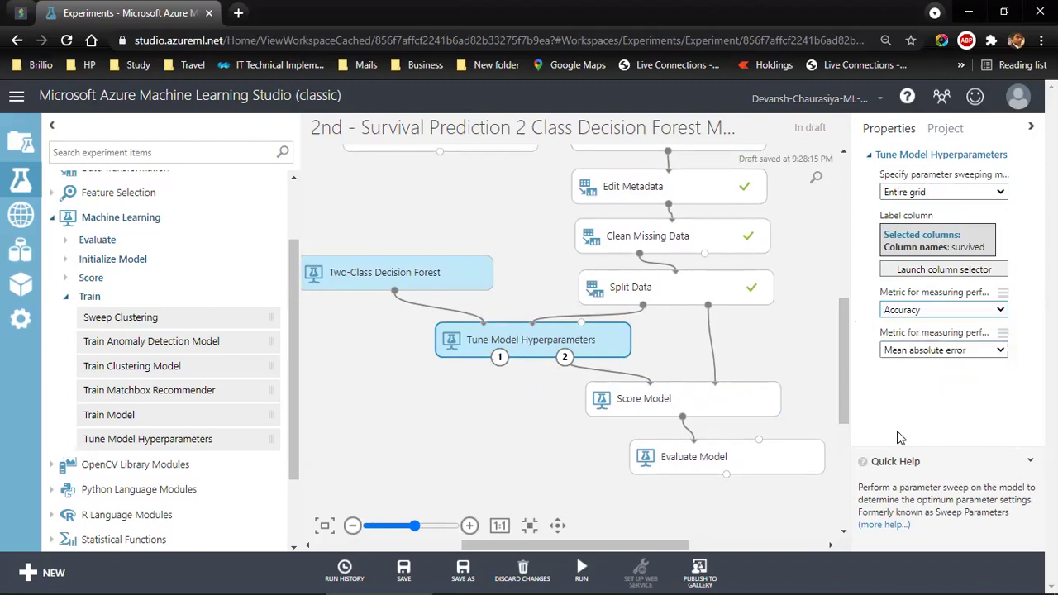
- Run the modules from Two-Class Decision Forest through Evaluate Model as a selected-items run
{"action": "left_click", "coordinate": [698, 399]}
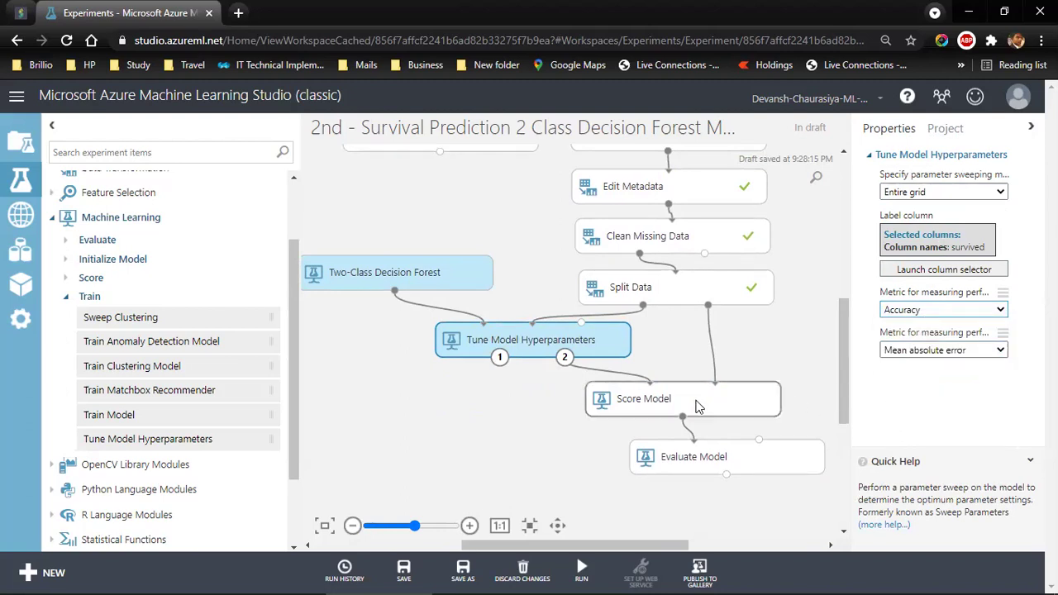
{"action": "left_click", "coordinate": [701, 454]}
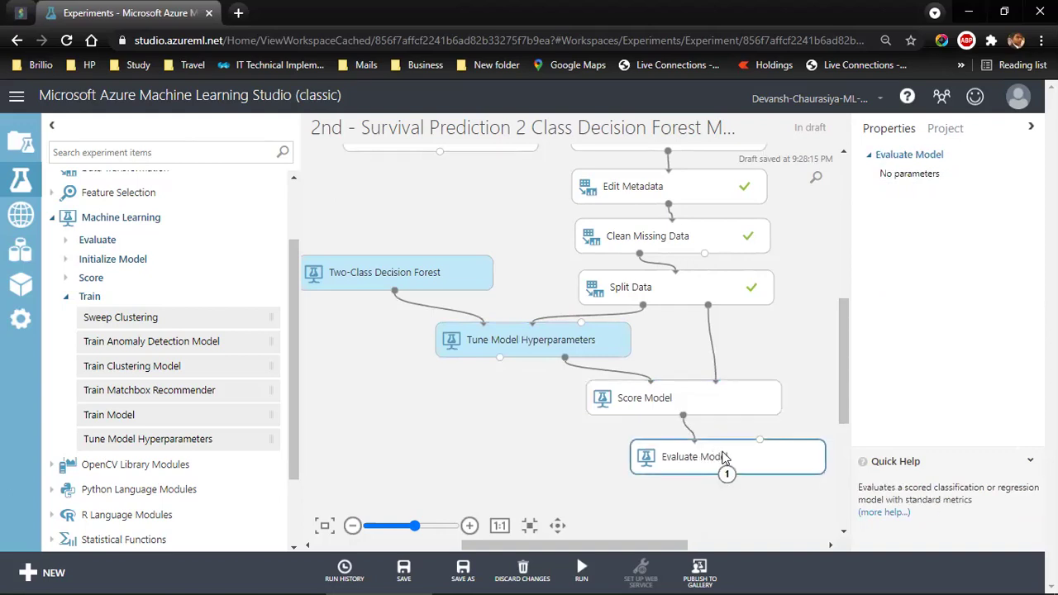
{"action": "mouse_move", "coordinate": [581, 567]}
{"action": "left_click", "coordinate": [570, 533]}
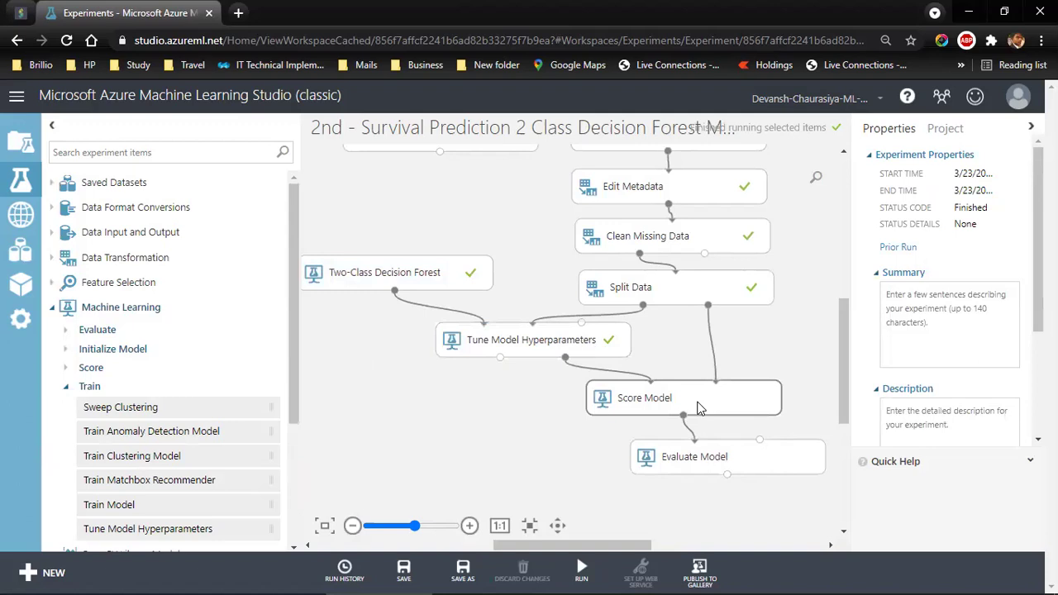
{"action": "mouse_move", "coordinate": [841, 387]}
{"action": "left_mouse_down"}
{"action": "mouse_move", "coordinate": [856, 333]}
{"action": "mouse_move", "coordinate": [854, 385]}
{"action": "left_mouse_up"}
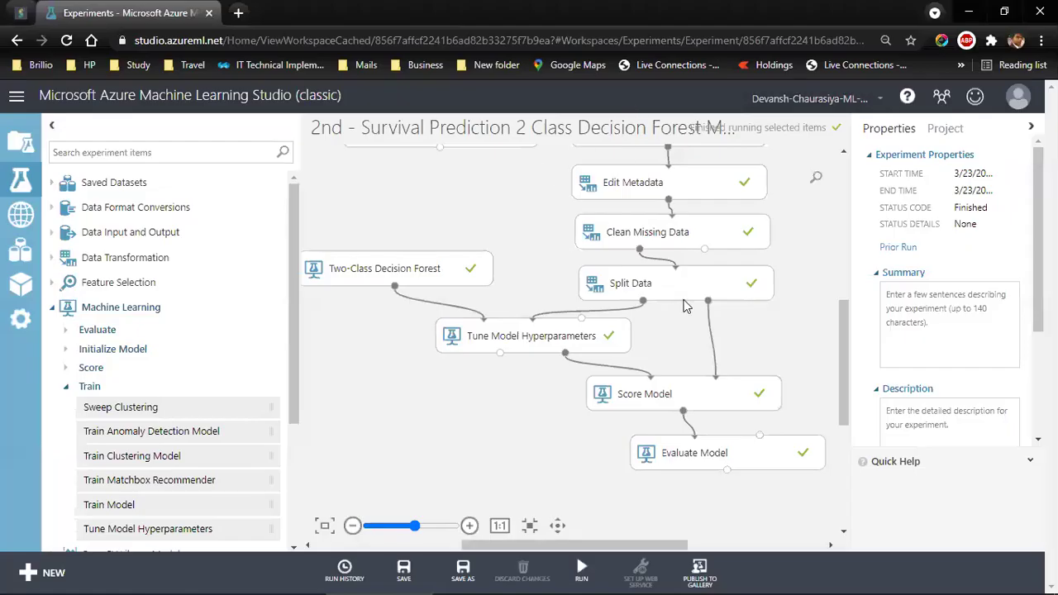
- Visualize the evaluation results of Evaluate Model and bring the confusion matrix counts and metrics into view
{"action": "left_click", "coordinate": [715, 455]}
{"action": "right_click", "coordinate": [717, 456]}
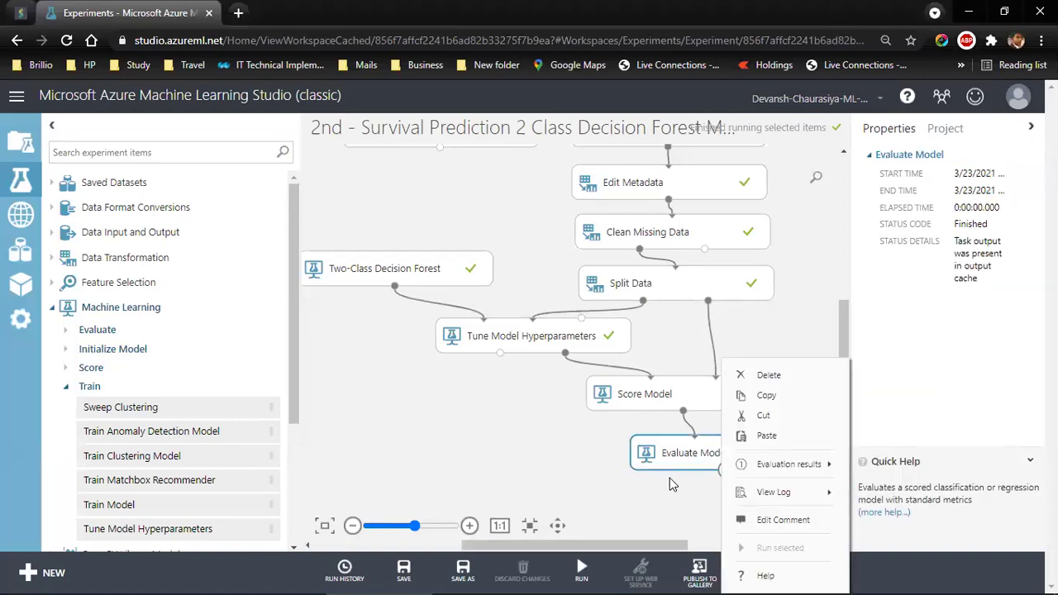
{"action": "left_click", "coordinate": [670, 478]}
{"action": "right_click", "coordinate": [728, 471]}
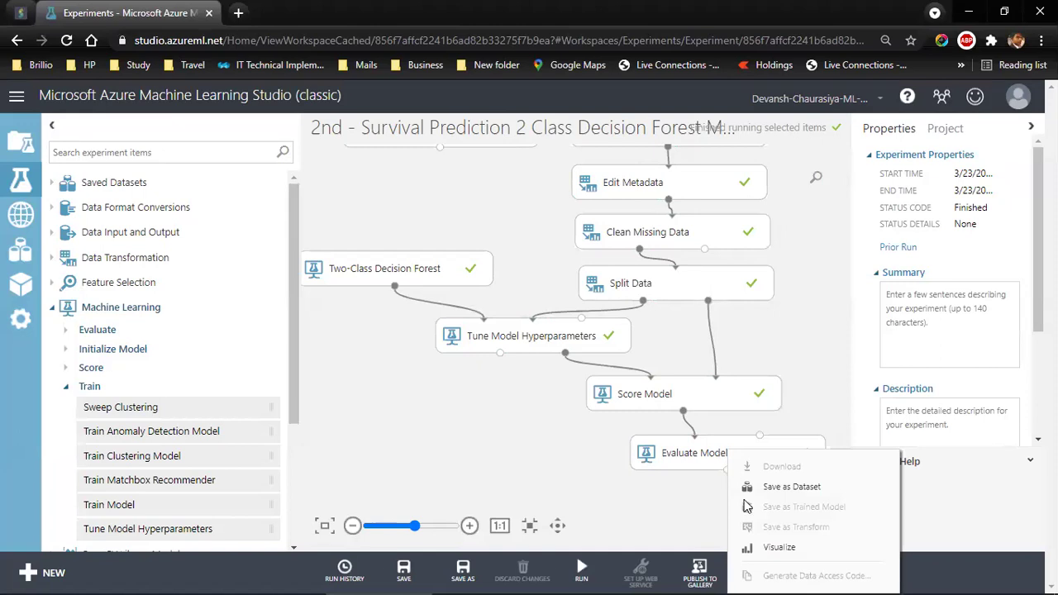
{"action": "left_click", "coordinate": [765, 547]}
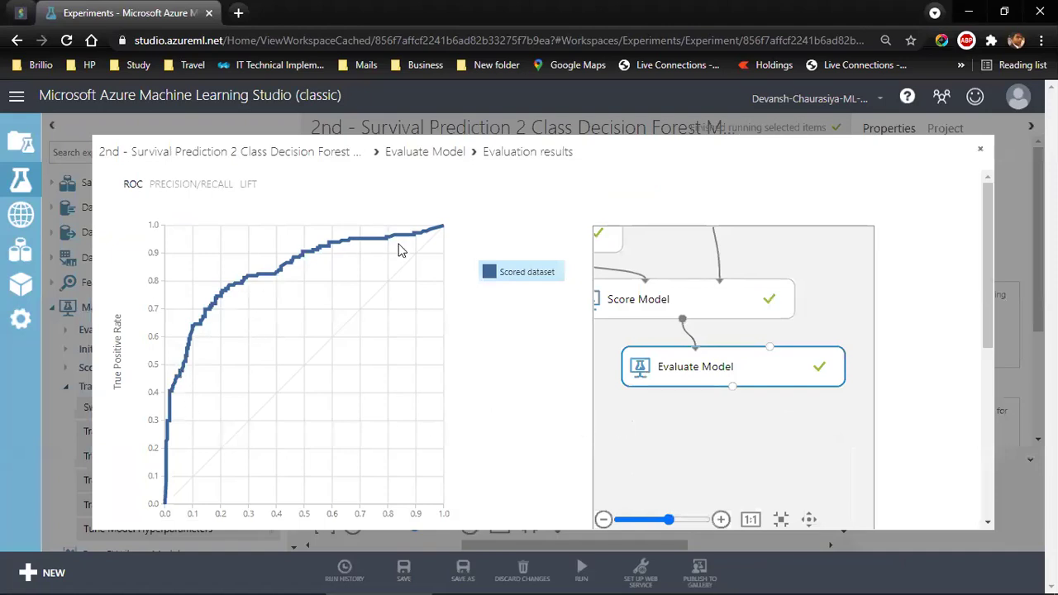
{"action": "scroll", "coordinate": [988, 273], "scroll_direction": "down", "scroll_amount": 1}
{"action": "left_click_drag", "start_coordinate": [988, 273], "coordinate": [994, 404]}
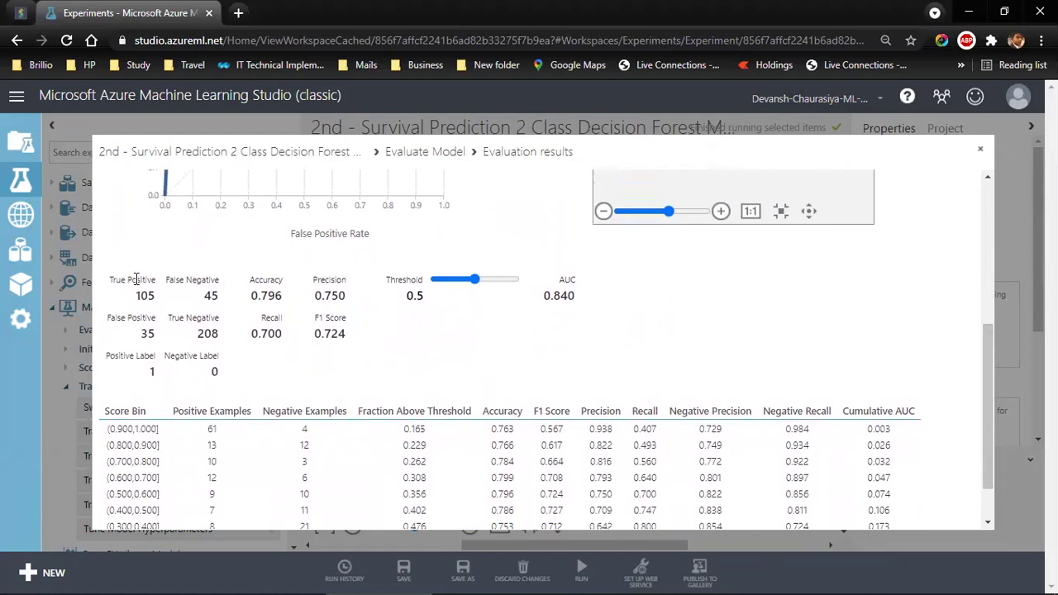
- Review the true positive, true negative, false positive and false negative labels in the evaluation results
{"action": "left_click_drag", "start_coordinate": [111, 280], "coordinate": [157, 283]}
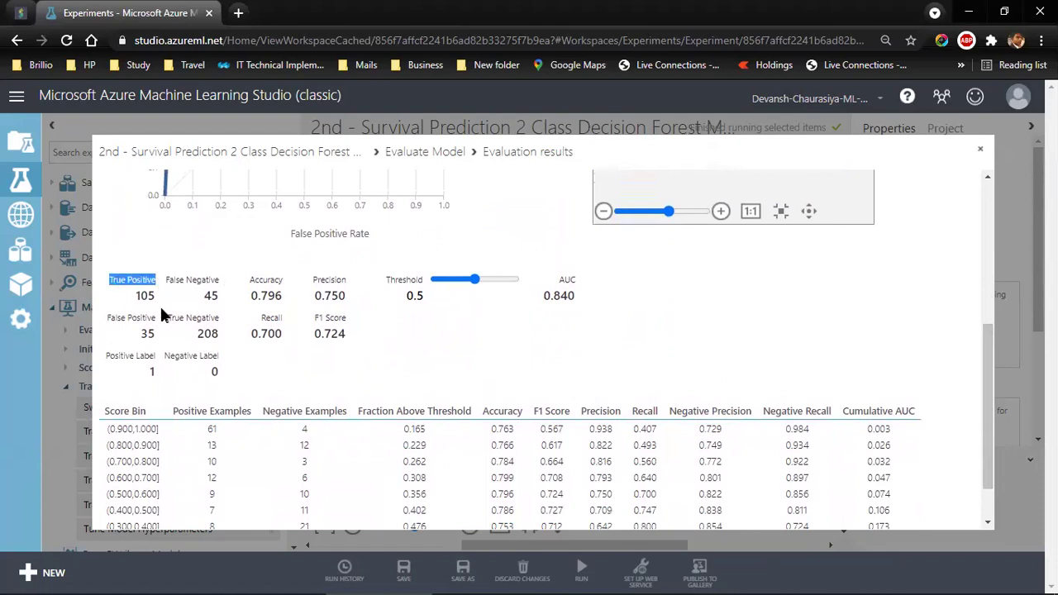
{"action": "left_click", "coordinate": [119, 281]}
{"action": "double_click", "coordinate": [143, 281]}
{"action": "double_click", "coordinate": [177, 319]}
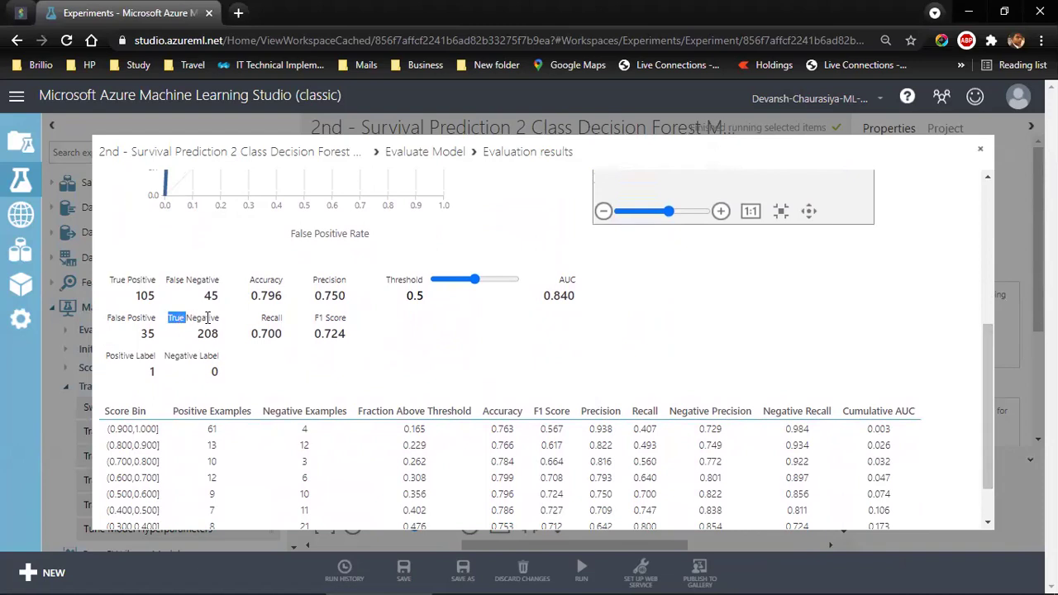
{"action": "double_click", "coordinate": [204, 319]}
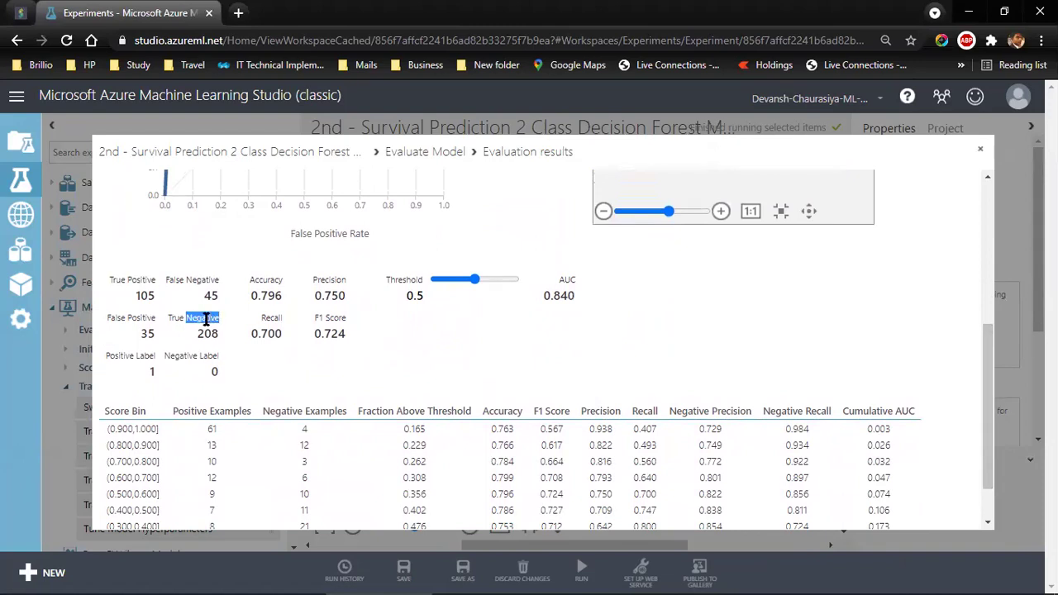
{"action": "double_click", "coordinate": [115, 319]}
{"action": "left_click", "coordinate": [151, 320]}
{"action": "double_click", "coordinate": [176, 280]}
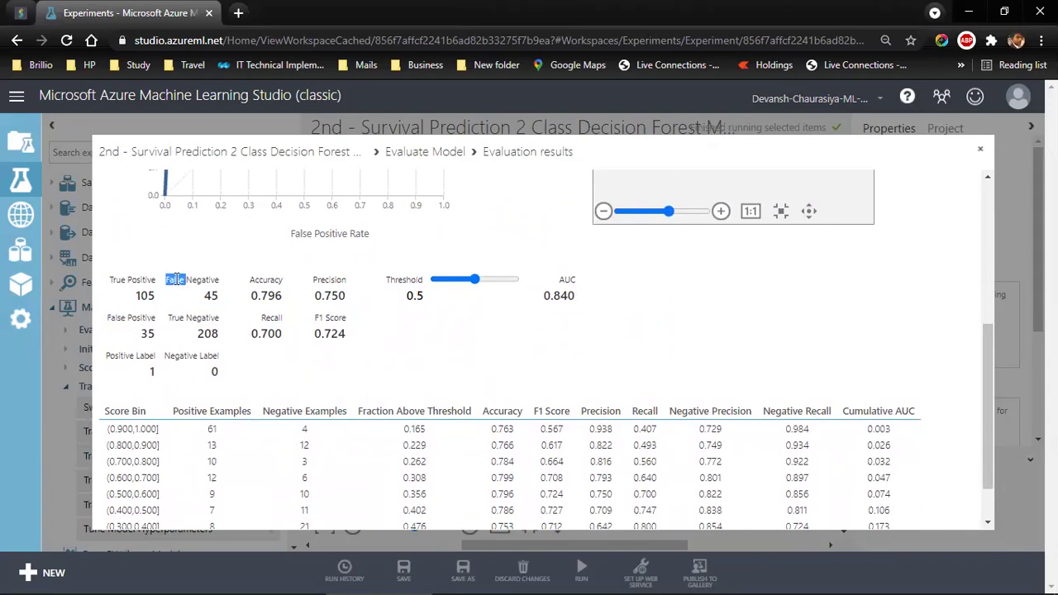
{"action": "double_click", "coordinate": [208, 279]}
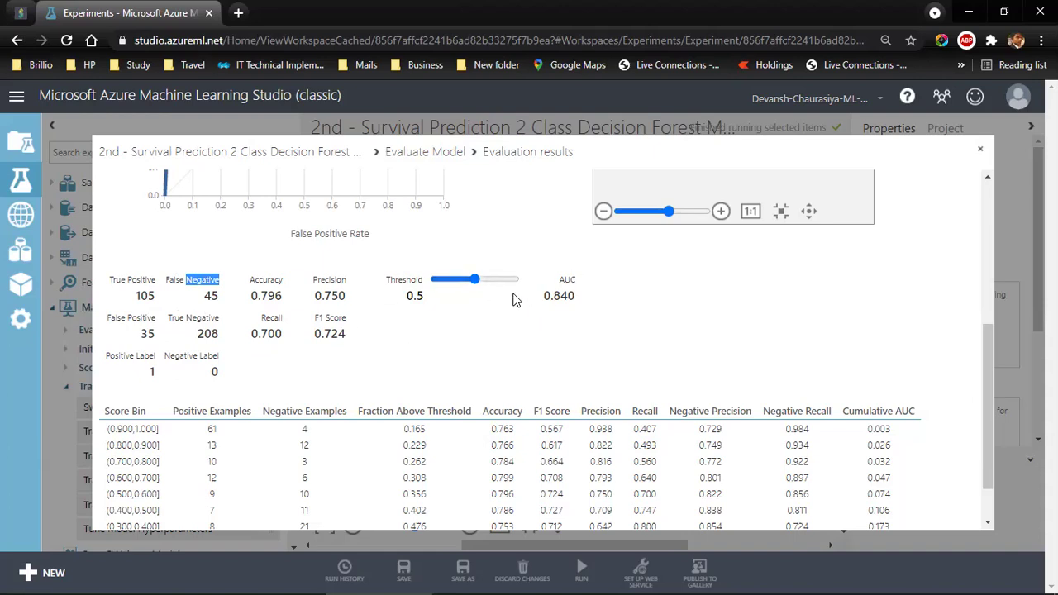
- Switch to the Confusion Matrix workbook in Excel and compare the accuracy formulas in H5 and H16
{"action": "key", "text": "alt+Tab"}
{"action": "key", "text": "alt+Tab"}
{"action": "key", "text": "alt+Tab"}
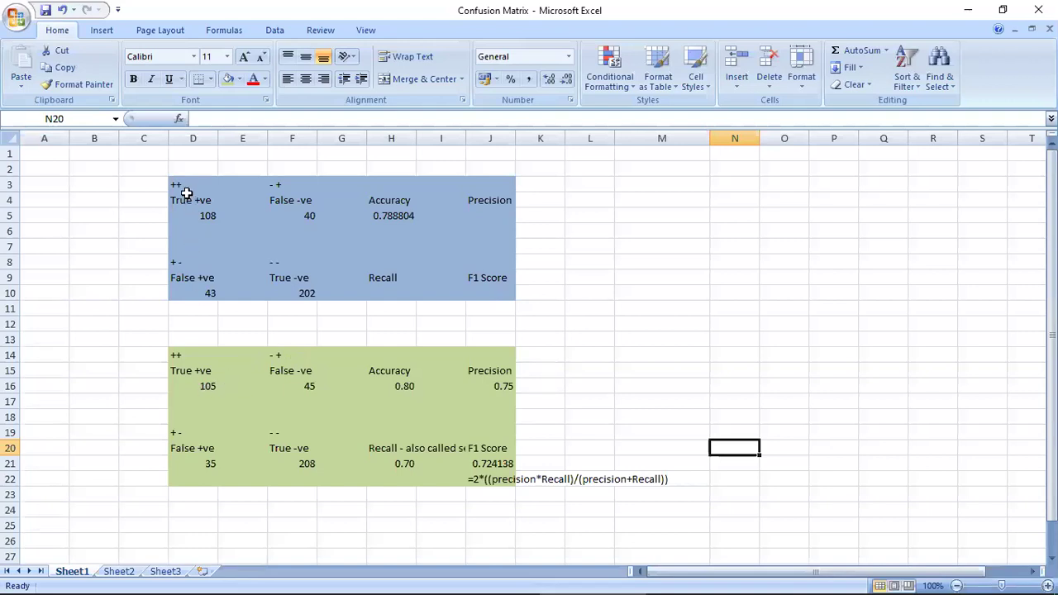
{"action": "left_click_drag", "start_coordinate": [197, 215], "coordinate": [491, 293]}
{"action": "left_click", "coordinate": [380, 216]}
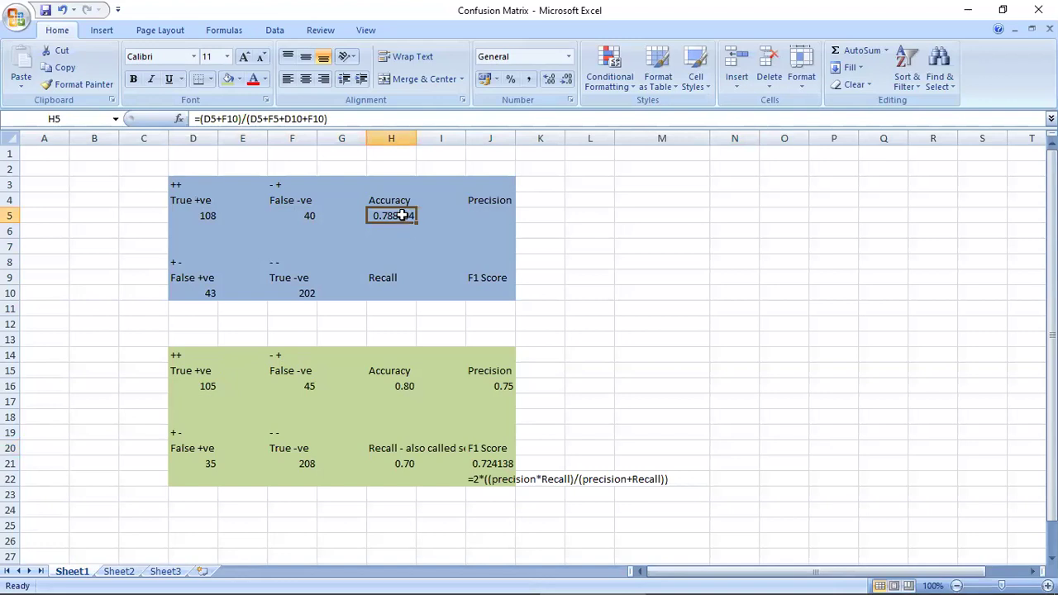
{"action": "left_click", "coordinate": [401, 386]}
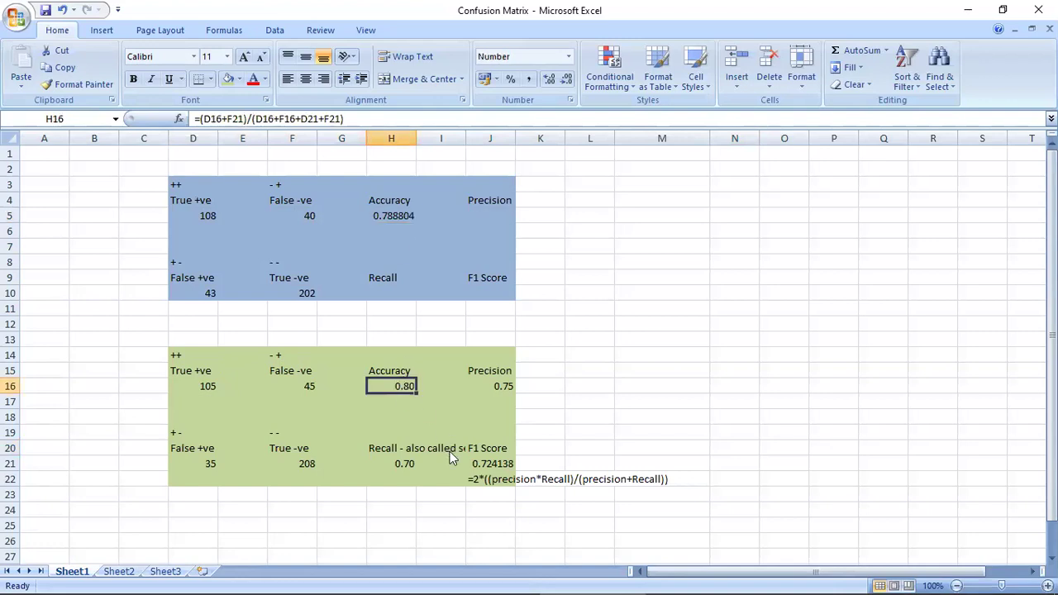
- Check the accuracy in the Azure evaluation results, then return to Excel and fill accuracy cell H16 with green
{"action": "key", "text": "alt+Tab"}
{"action": "left_click_drag", "start_coordinate": [254, 296], "coordinate": [283, 296]}
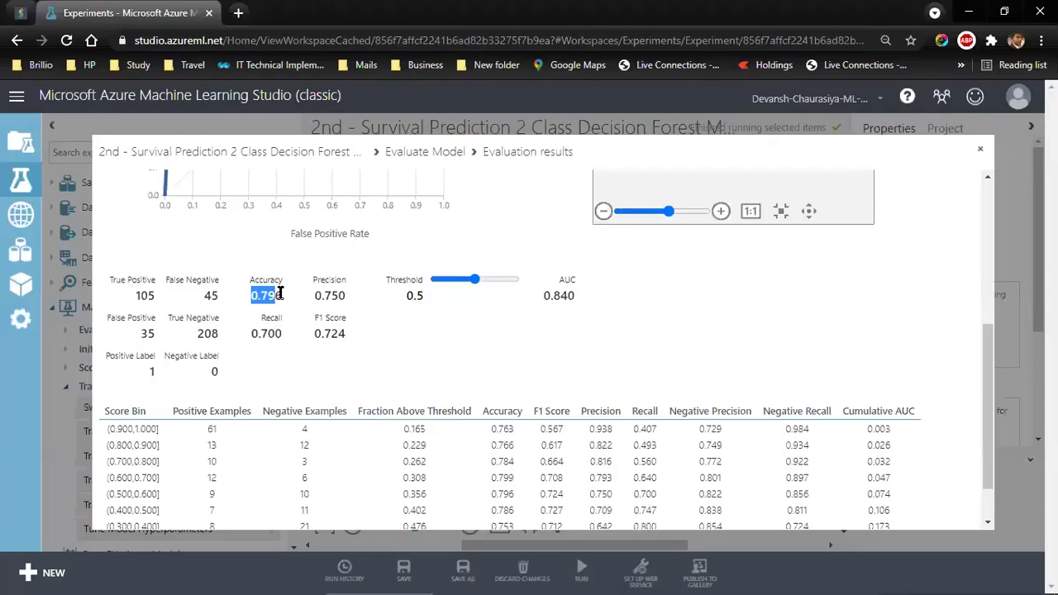
{"action": "key", "text": "alt+Tab"}
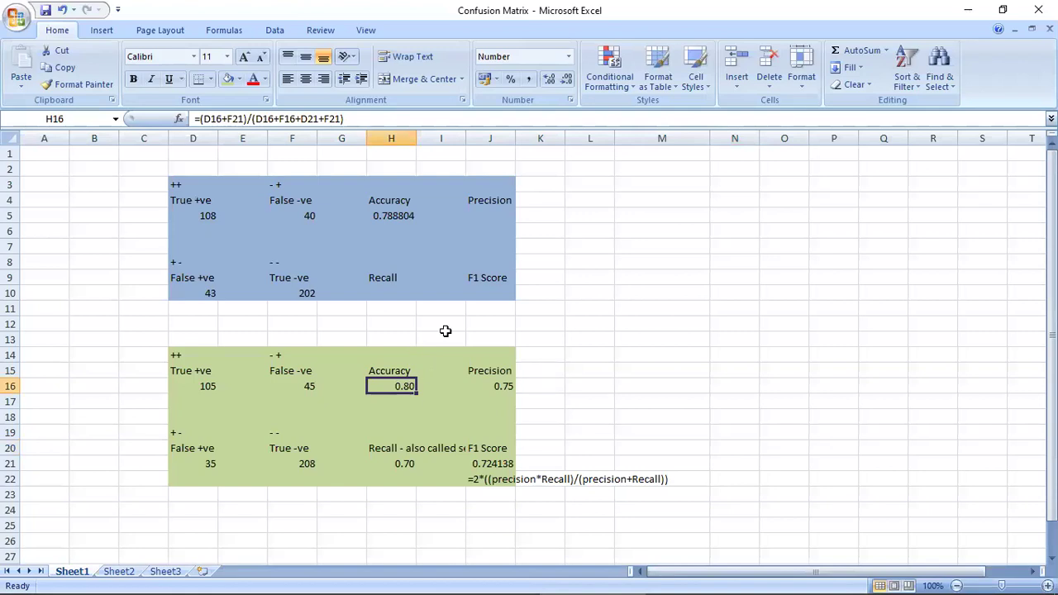
{"action": "left_click", "coordinate": [239, 78]}
{"action": "left_click", "coordinate": [279, 196]}
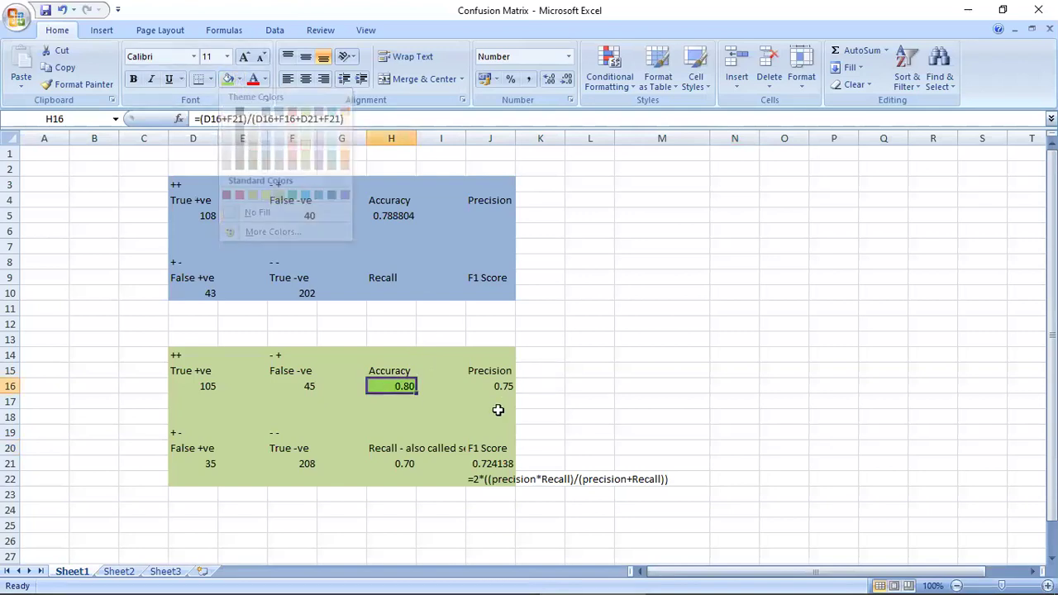
- Compare the precision in the Azure evaluation results with J16 in the Excel workbook, and inspect the F1 score formula in J21
{"action": "key", "text": "alt+Tab"}
{"action": "left_click_drag", "start_coordinate": [316, 296], "coordinate": [345, 295]}
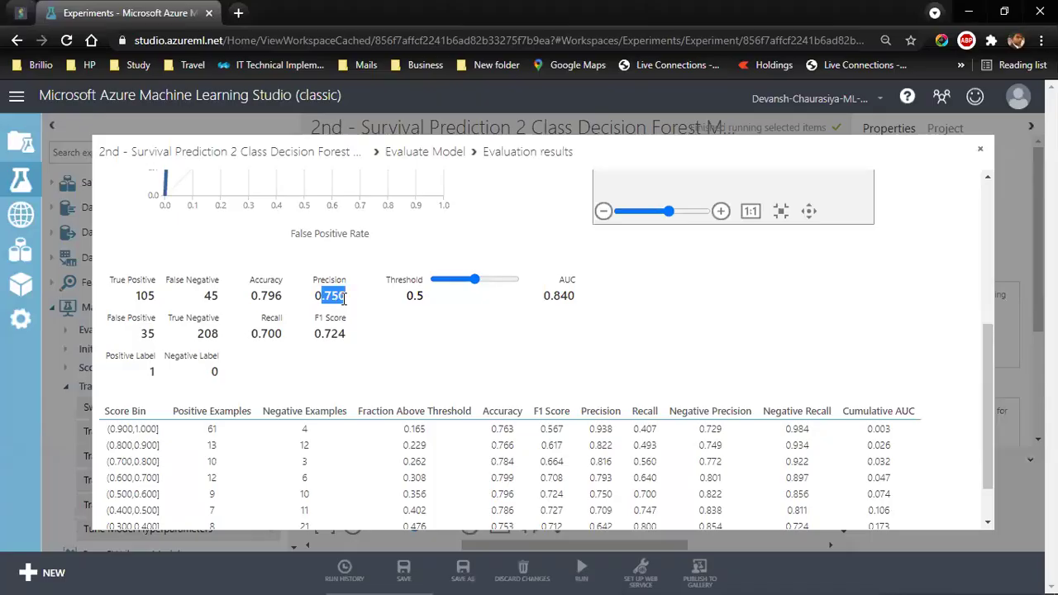
{"action": "key", "text": "alt+Tab"}
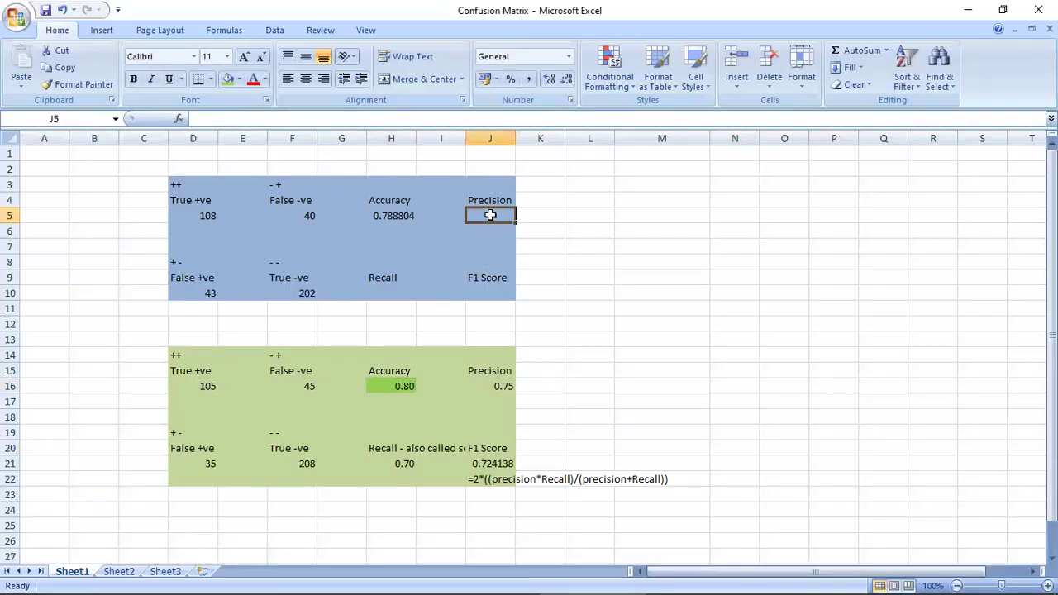
{"action": "left_click", "coordinate": [495, 384]}
{"action": "key", "text": "alt+Tab"}
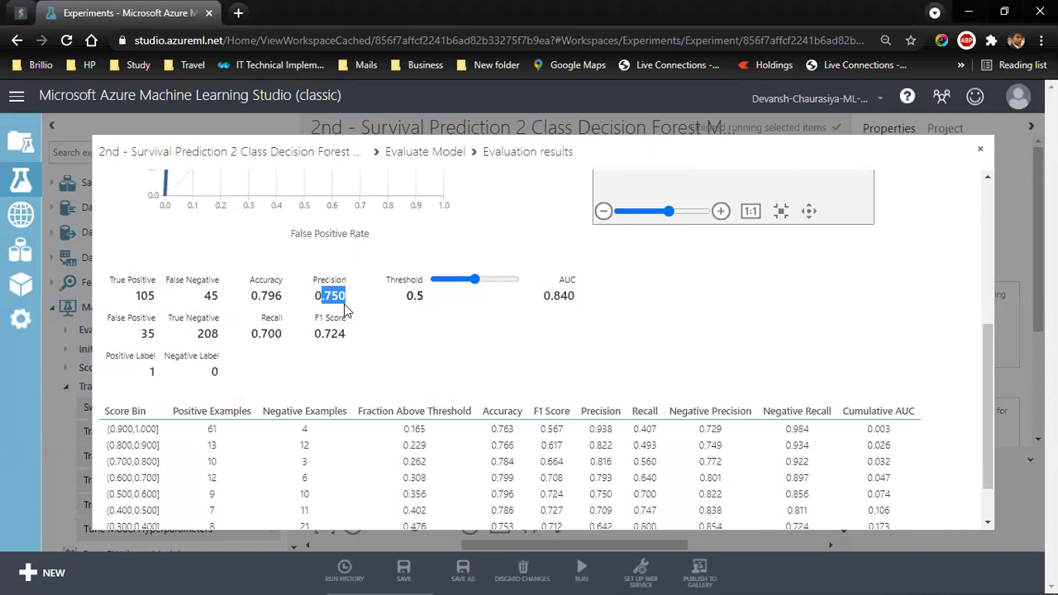
{"action": "left_click_drag", "start_coordinate": [317, 296], "coordinate": [313, 296]}
{"action": "key", "text": "alt+Tab"}
{"action": "left_click", "coordinate": [498, 464]}
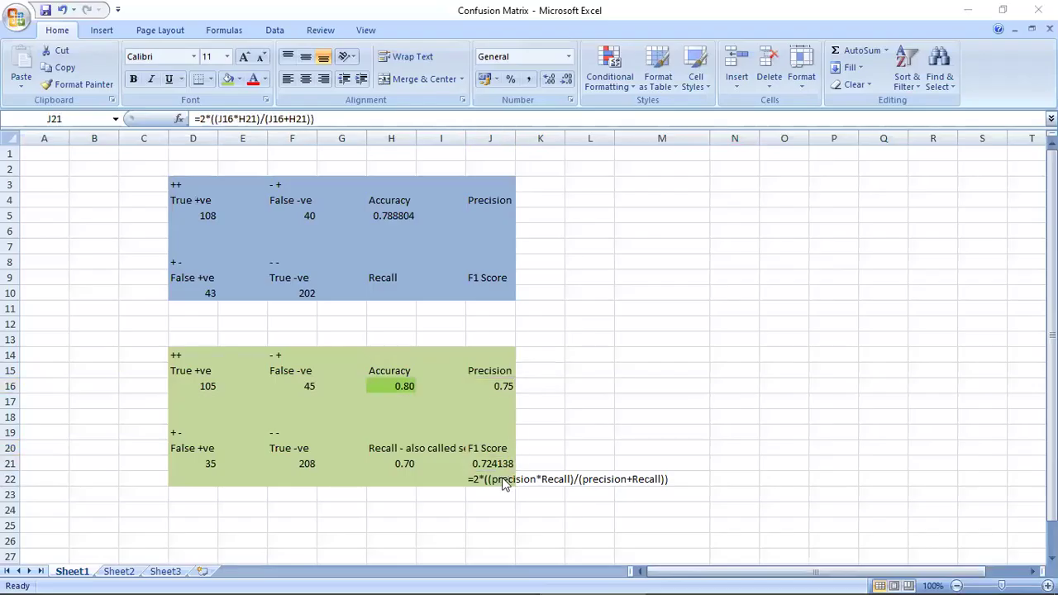
- Switch back to the Azure evaluation results and check the recall and AUC values
{"action": "key", "text": "alt+Tab"}
{"action": "left_click_drag", "start_coordinate": [253, 333], "coordinate": [289, 339]}
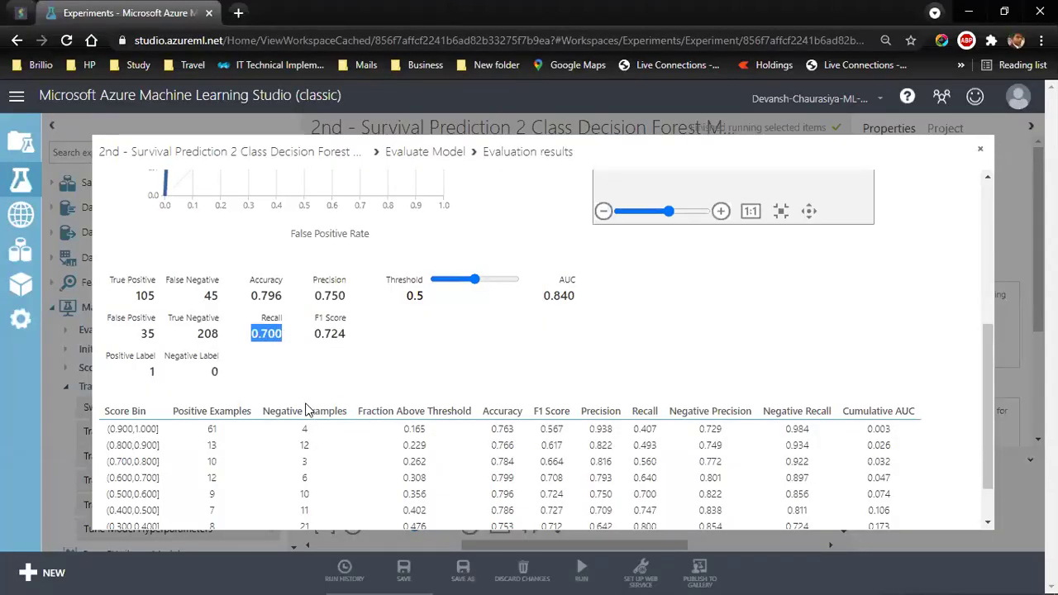
{"action": "left_click_drag", "start_coordinate": [545, 294], "coordinate": [578, 299]}
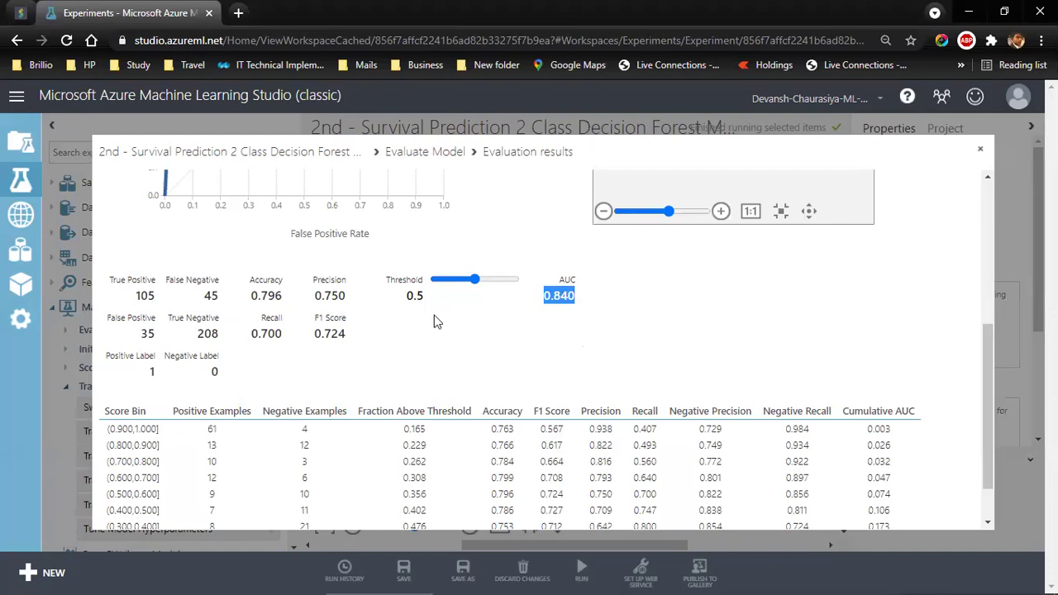
- Return to the Excel workbook, compare the accuracy of the blue and green matrices, and select the green matrix from D15 to J22
{"action": "key", "text": "alt+Tab"}
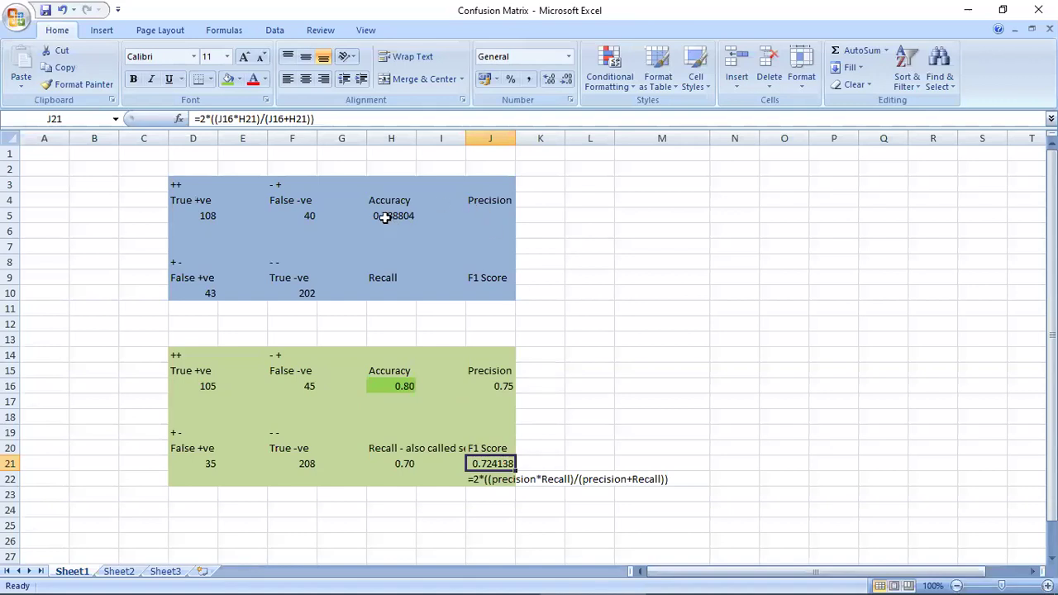
{"action": "left_click", "coordinate": [385, 217]}
{"action": "left_click", "coordinate": [395, 387]}
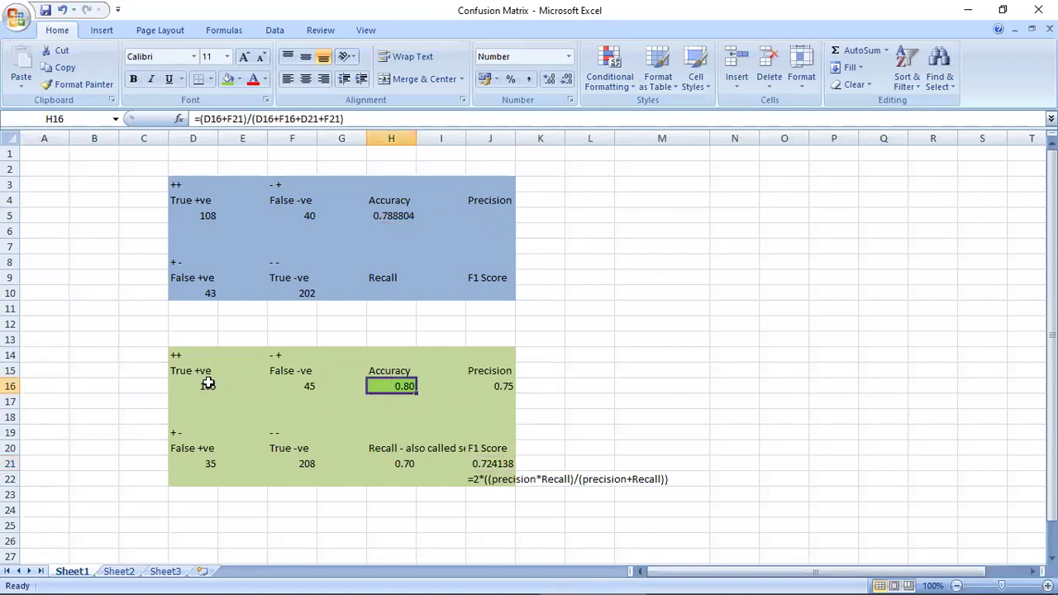
{"action": "left_click_drag", "start_coordinate": [188, 370], "coordinate": [487, 483]}
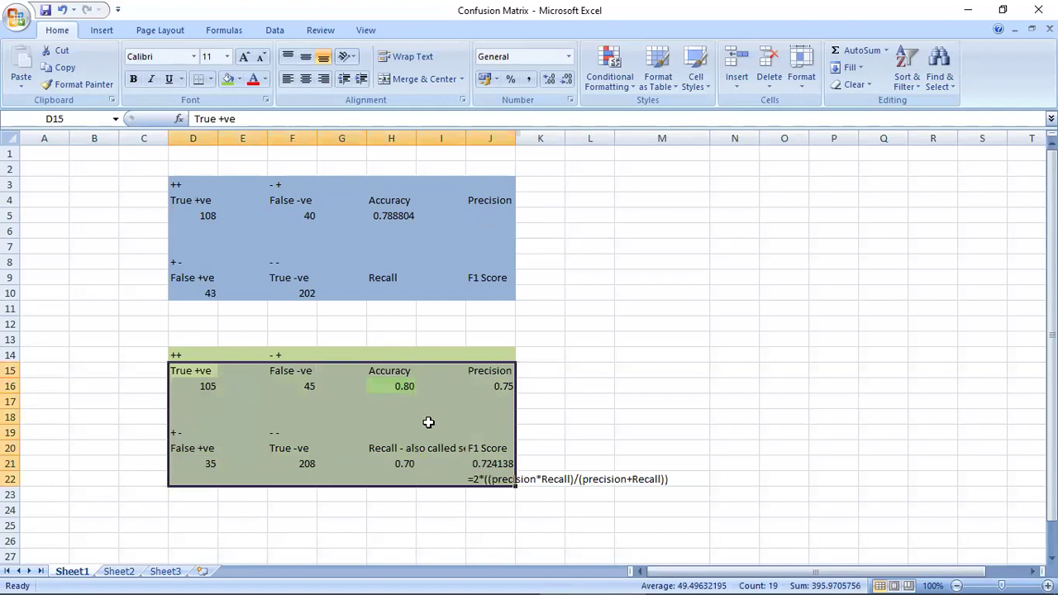
- Examine which cells the accuracy formula in H16 and the precision formula in J16 refer to
{"action": "left_click", "coordinate": [394, 384]}
{"action": "key", "text": "F2"}
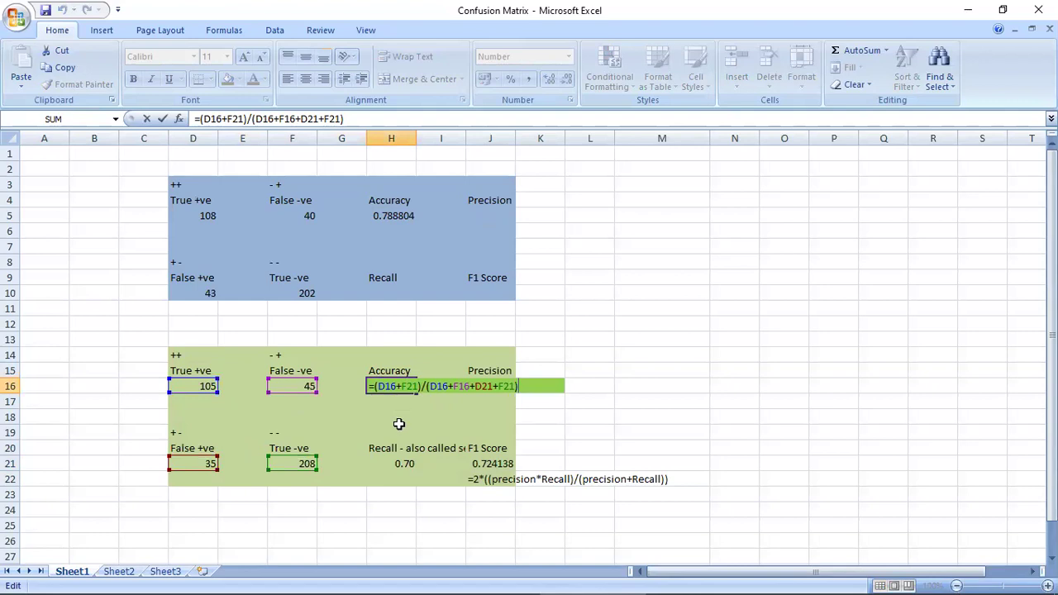
{"action": "key", "text": "ctrl+Return"}
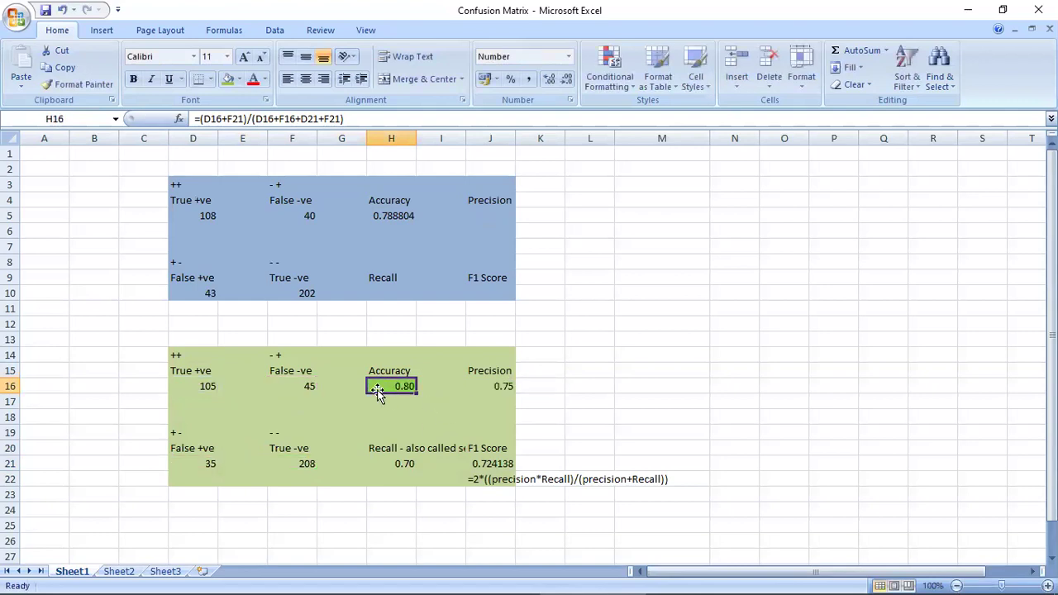
{"action": "left_click", "coordinate": [494, 383]}
{"action": "key", "text": "F2"}
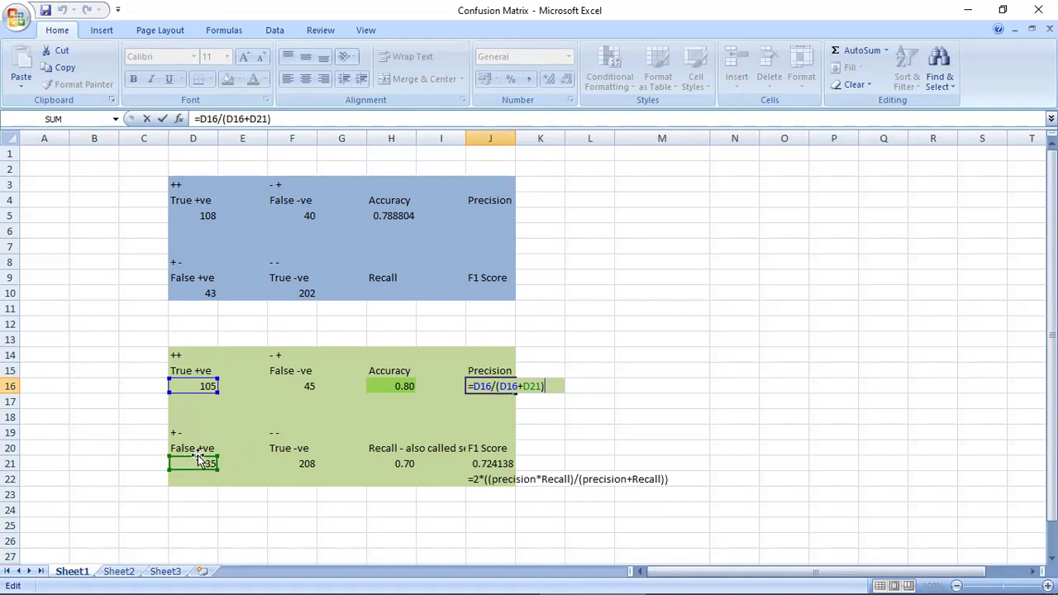
{"action": "left_click", "coordinate": [295, 355]}
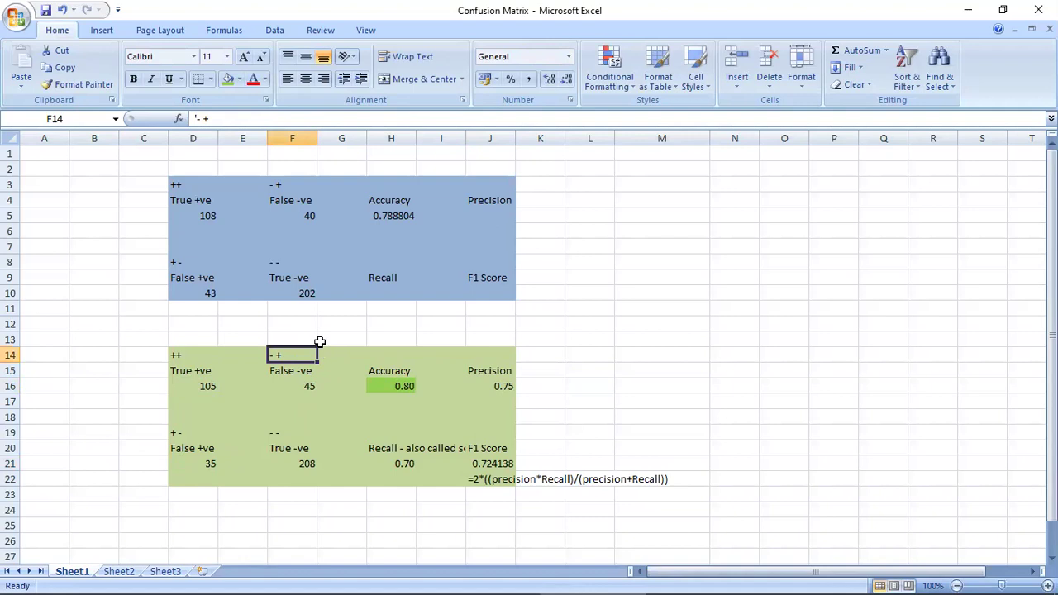
{"action": "type", "text": "--"}
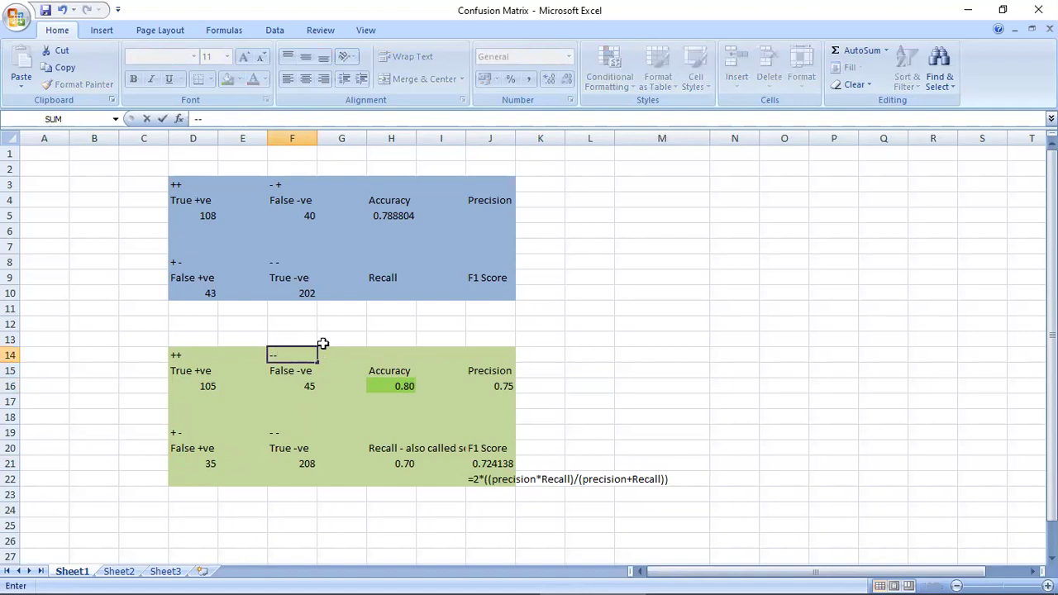
{"action": "key", "text": "Escape"}
- Check the False Negative label in the Azure evaluation results, then change the sign label in F14 of the Excel workbook to "--"
{"action": "key", "text": "alt+Tab"}
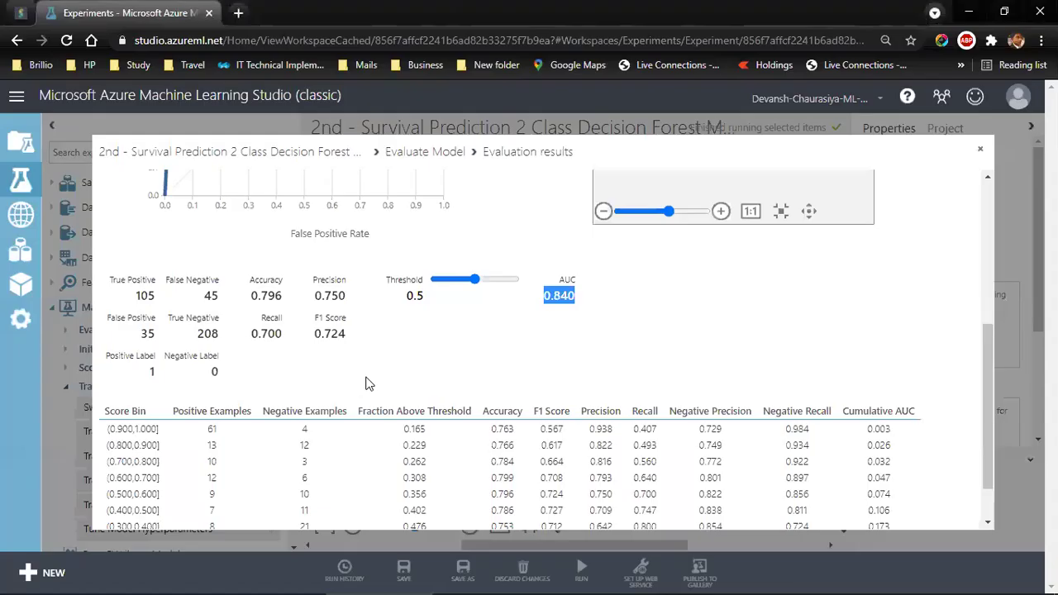
{"action": "left_click_drag", "start_coordinate": [168, 280], "coordinate": [272, 293]}
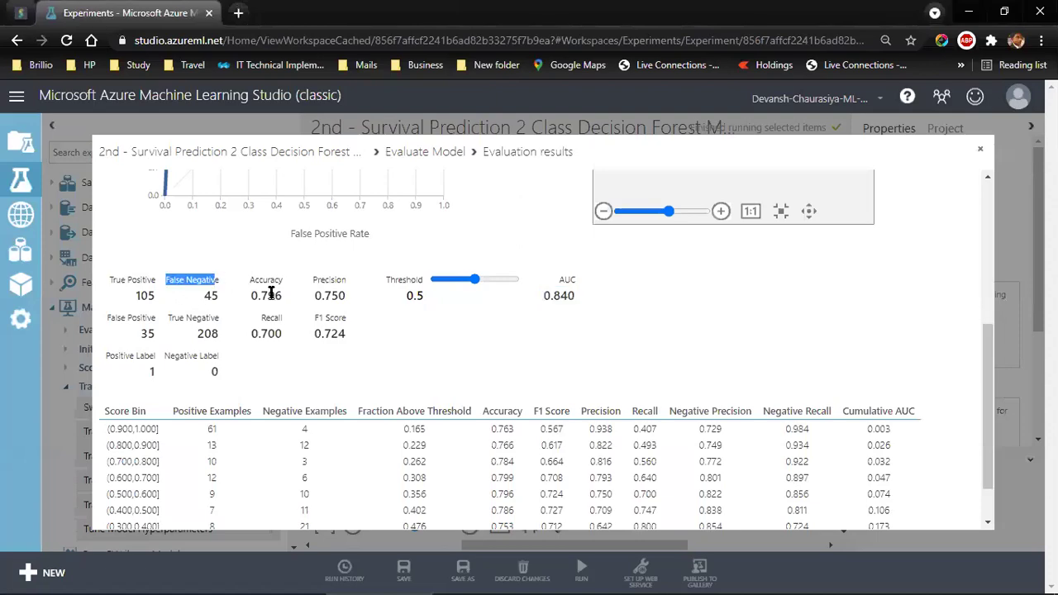
{"action": "key", "text": "alt+Tab"}
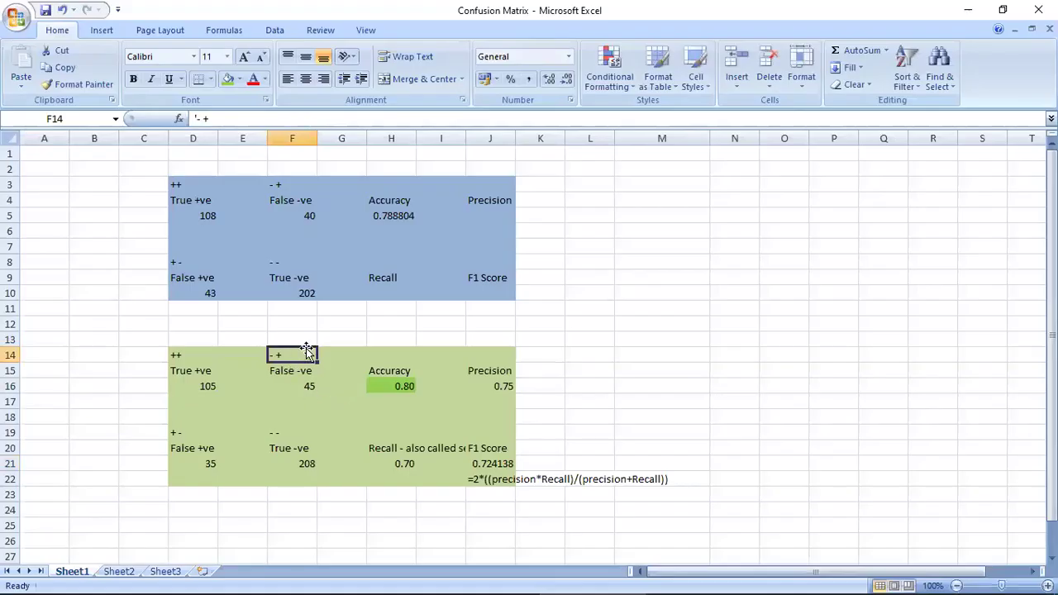
{"action": "type", "text": "--"}
{"action": "key", "text": "Return"}
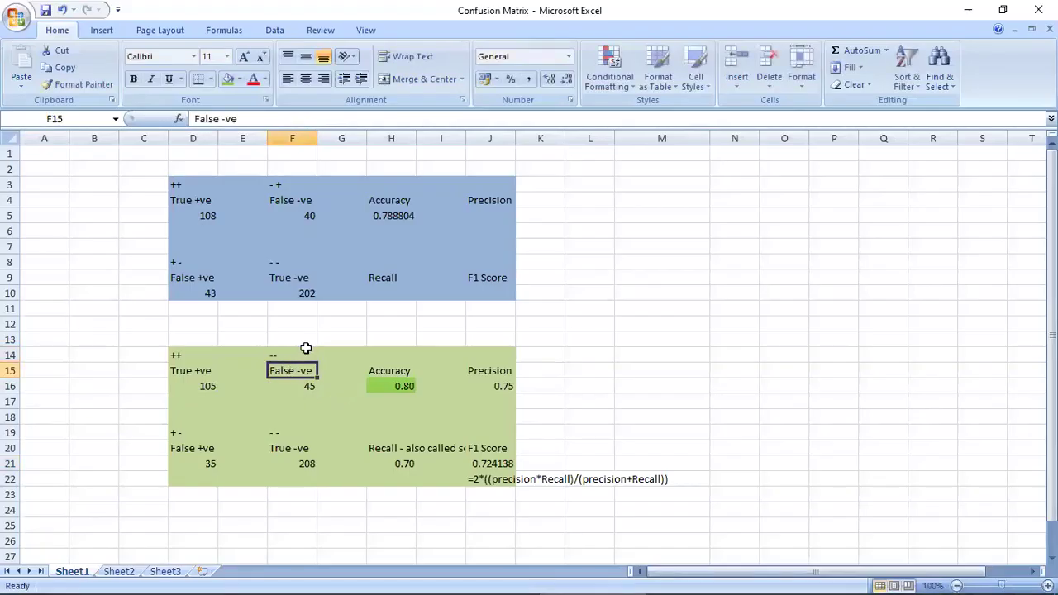
{"action": "left_click", "coordinate": [304, 428]}
{"action": "type", "text": "+-"}
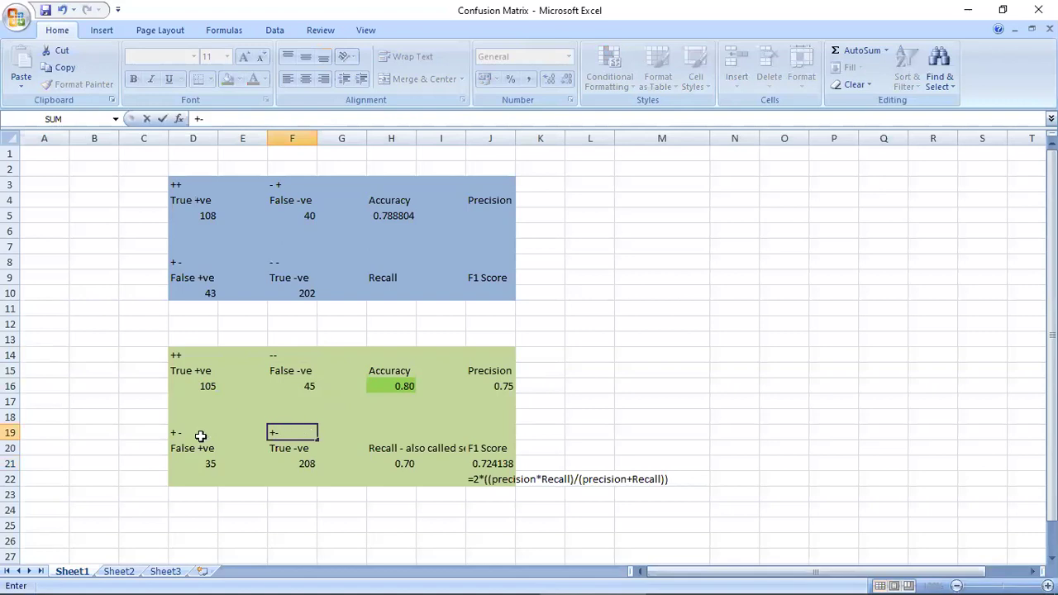
{"action": "left_click", "coordinate": [200, 436]}
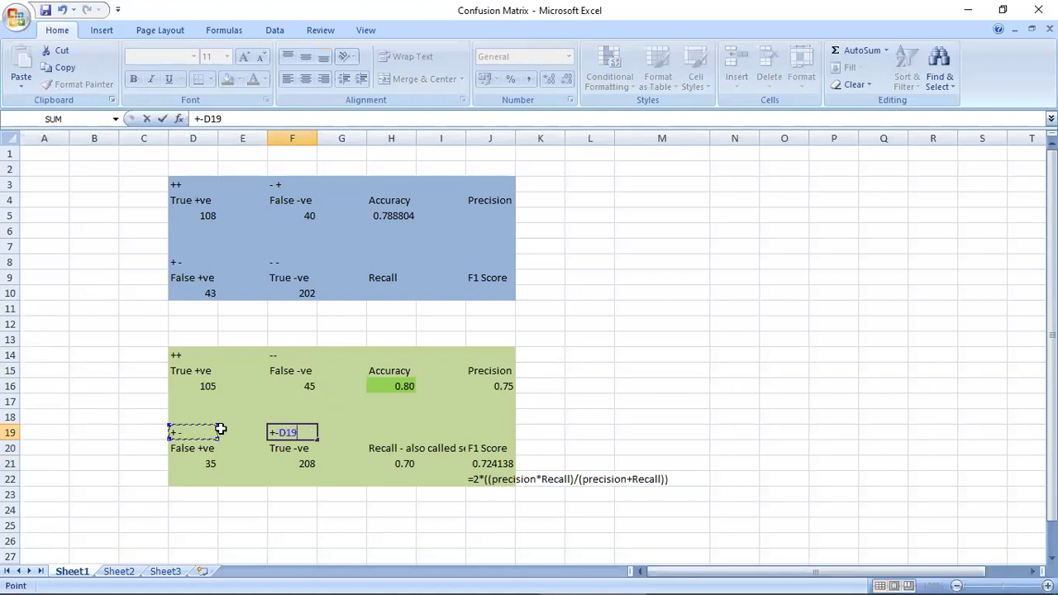
{"action": "key", "text": "Escape"}
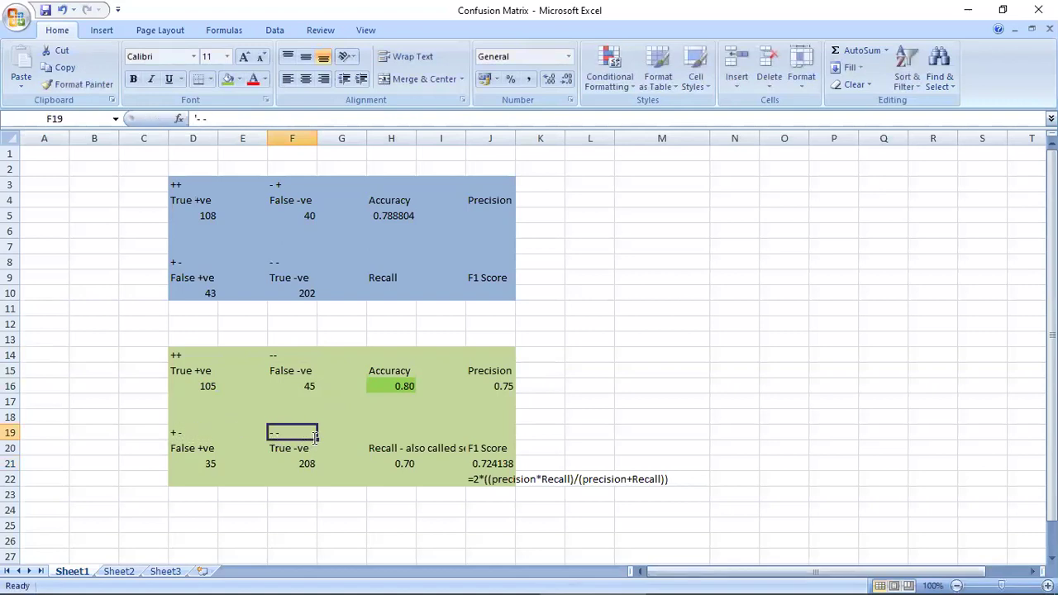
- Change the green matrix's sign labels to "+-" in F19 and "-+" in D19
{"action": "type", "text": "'+"}
{"action": "key", "text": "Return"}
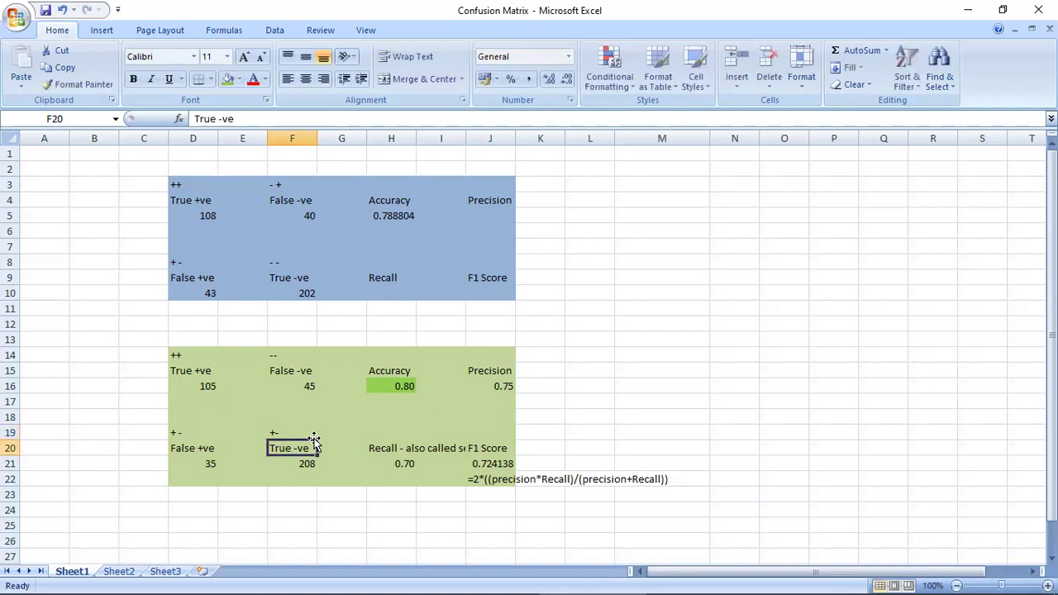
{"action": "left_click", "coordinate": [189, 432]}
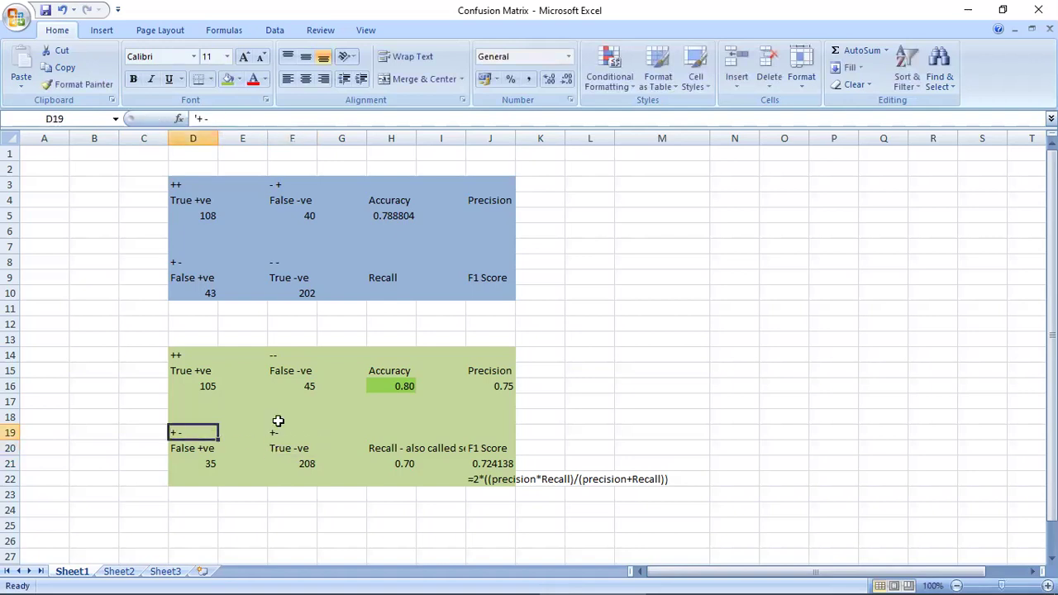
{"action": "type", "text": "'"}
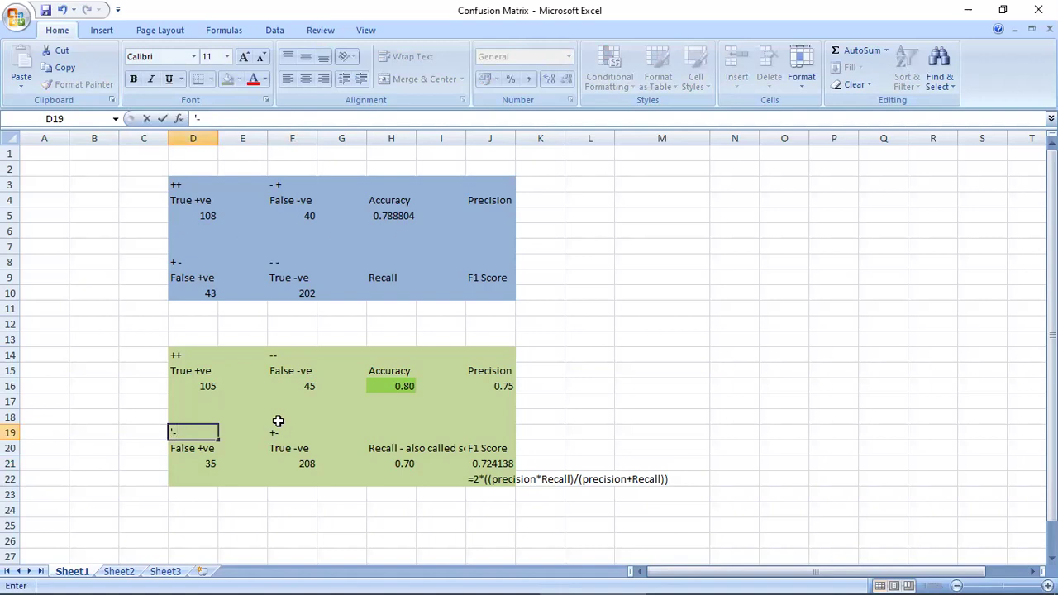
{"action": "type", "text": "-+"}
{"action": "key", "text": "Tab"}
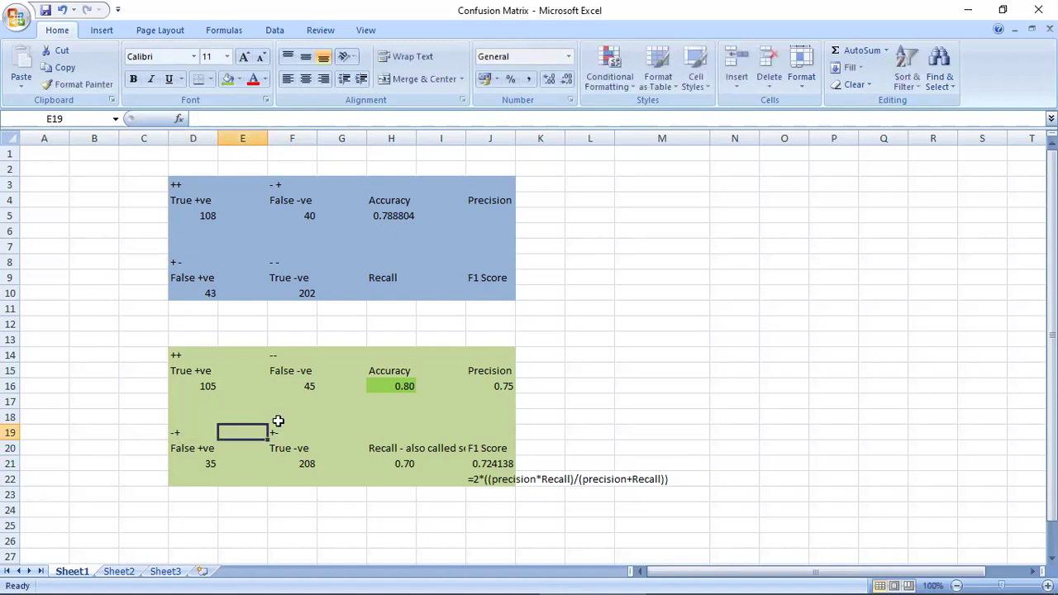
- Compare the precision in J16 with the Azure evaluation results, and examine which cells its formula in Excel refers to
{"action": "left_click", "coordinate": [487, 384]}
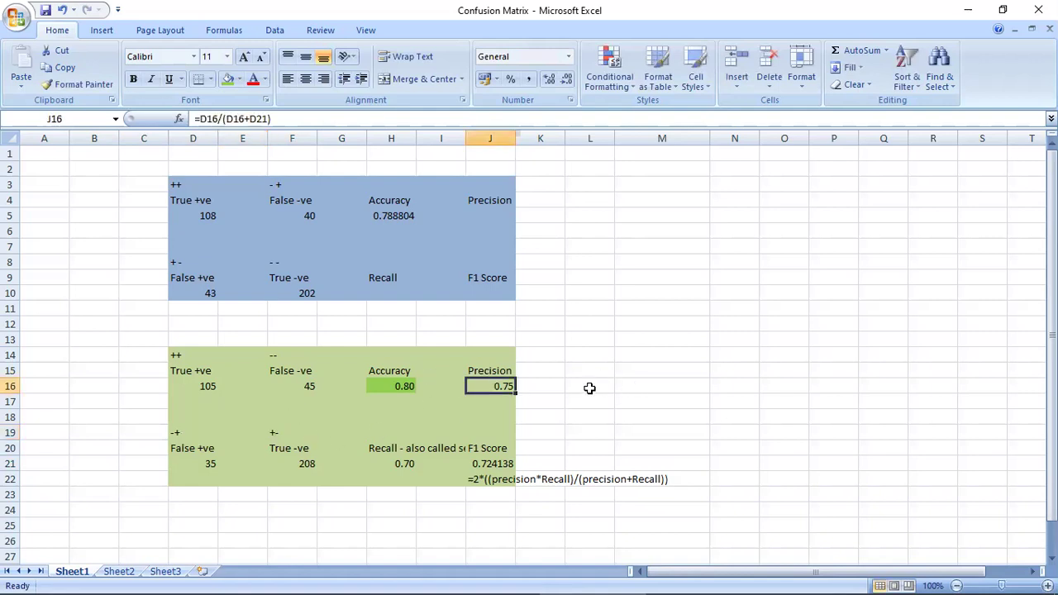
{"action": "key", "text": "alt+Tab"}
{"action": "double_click", "coordinate": [319, 296]}
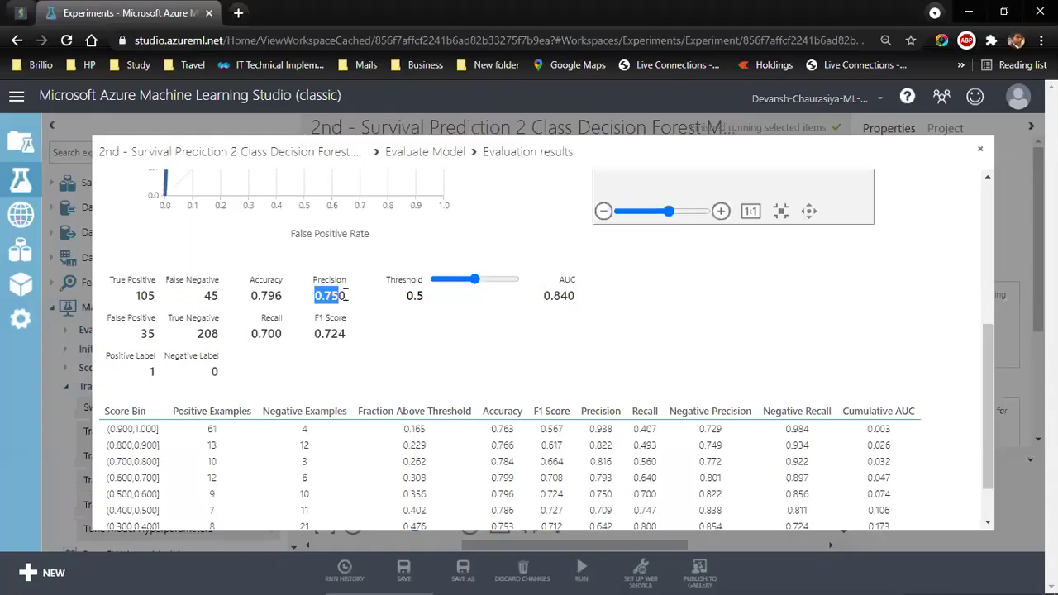
{"action": "key", "text": "alt+Tab"}
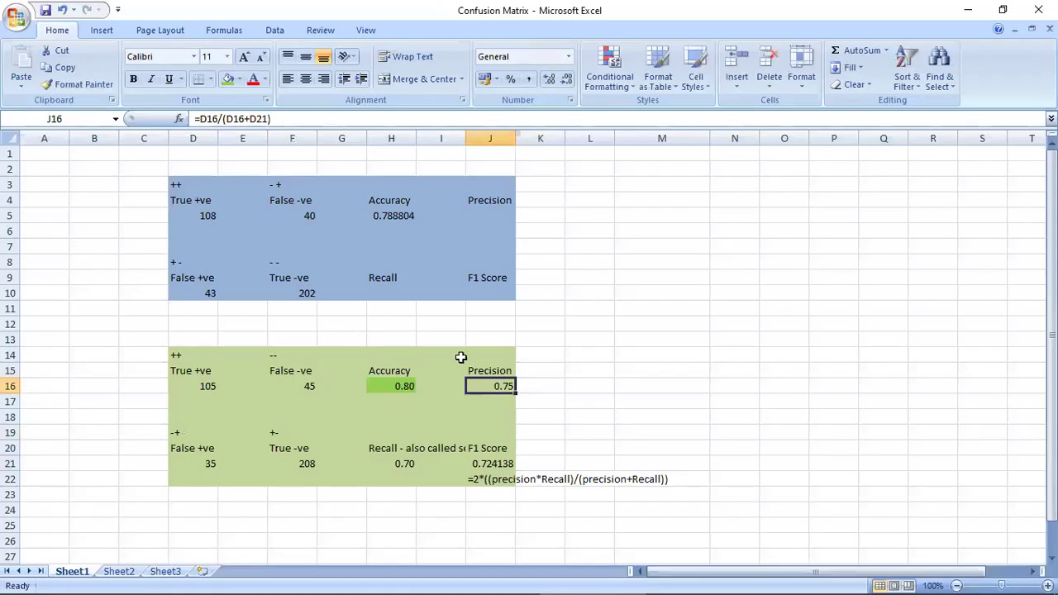
{"action": "double_click", "coordinate": [504, 386]}
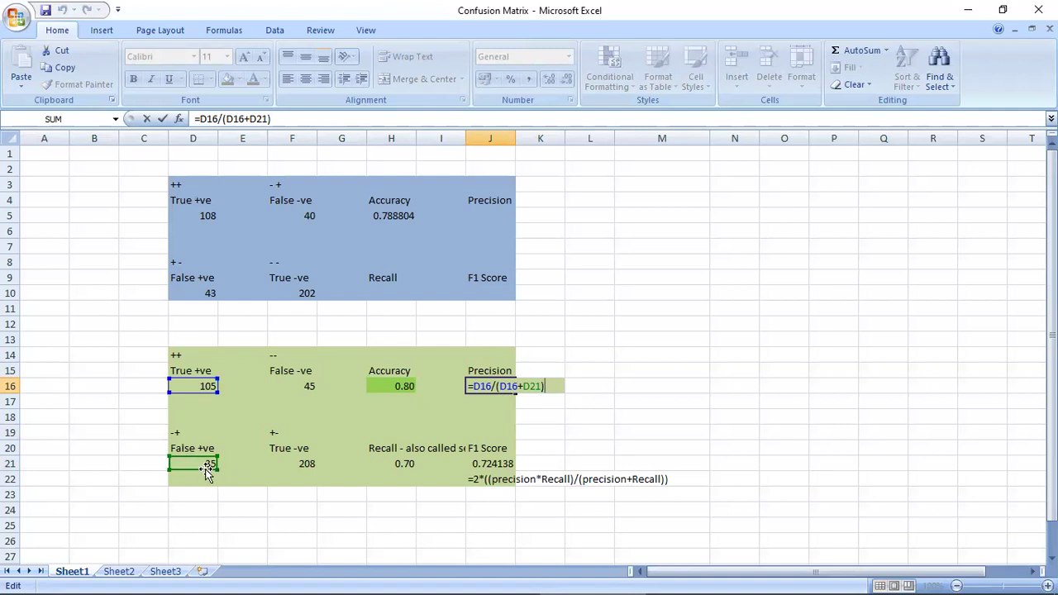
{"action": "key", "text": "ctrl+Return"}
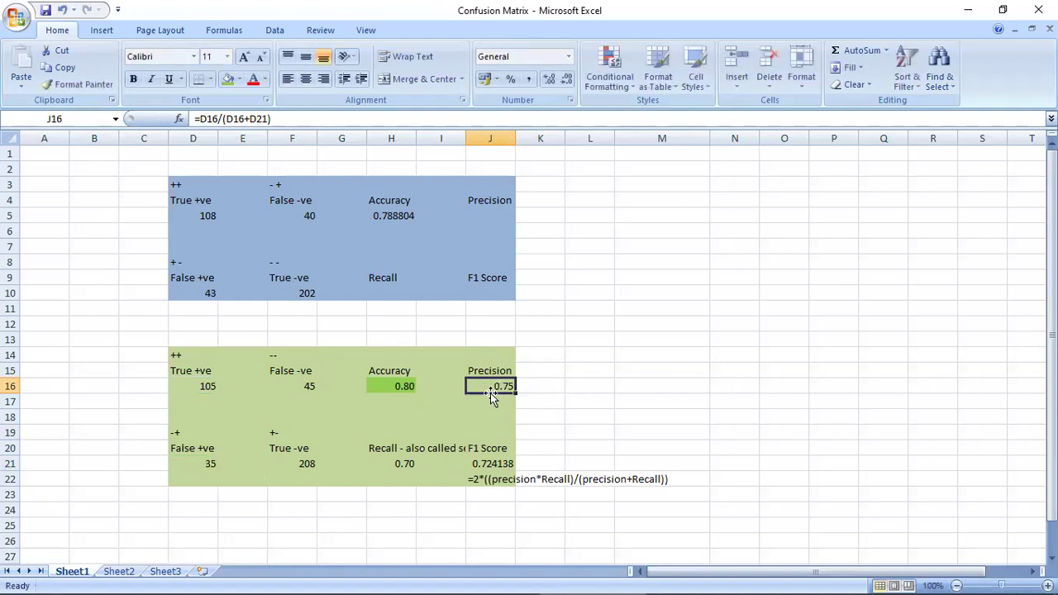
- Examine which cells the recall formula in H21 and the F1 score formula in J21 refer to
{"action": "left_click", "coordinate": [401, 463]}
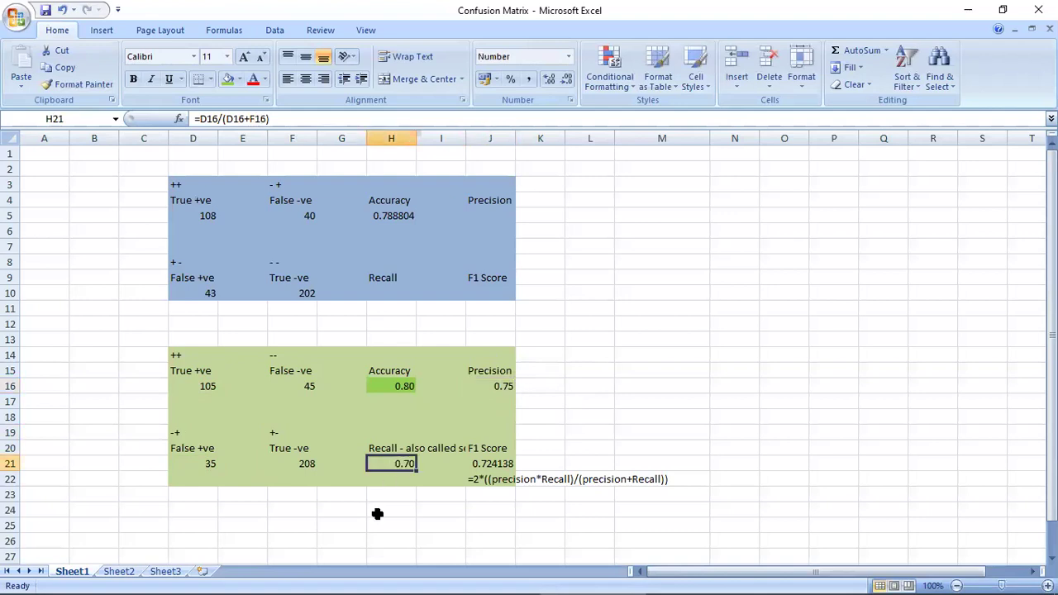
{"action": "key", "text": "alt"}
{"action": "double_click", "coordinate": [403, 471]}
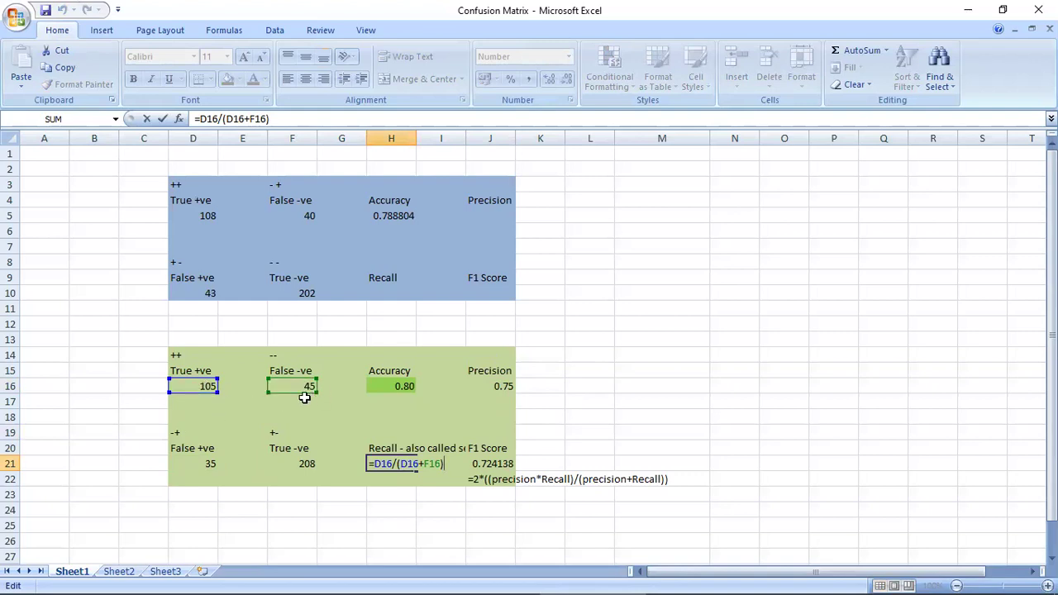
{"action": "key", "text": "Return"}
{"action": "left_click", "coordinate": [502, 462]}
{"action": "key", "text": "F2"}
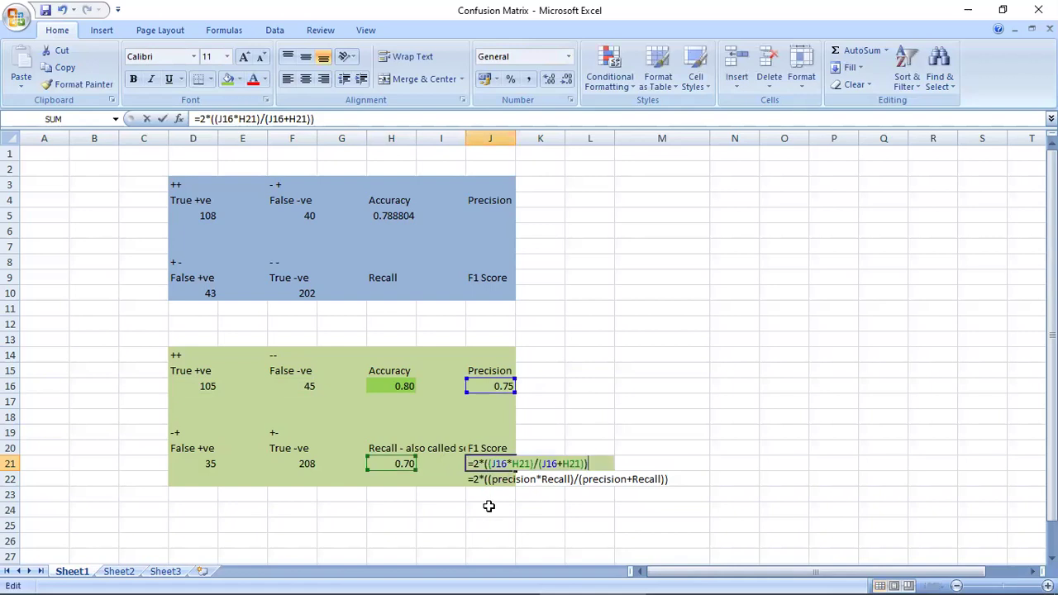
{"action": "key", "text": "Return"}
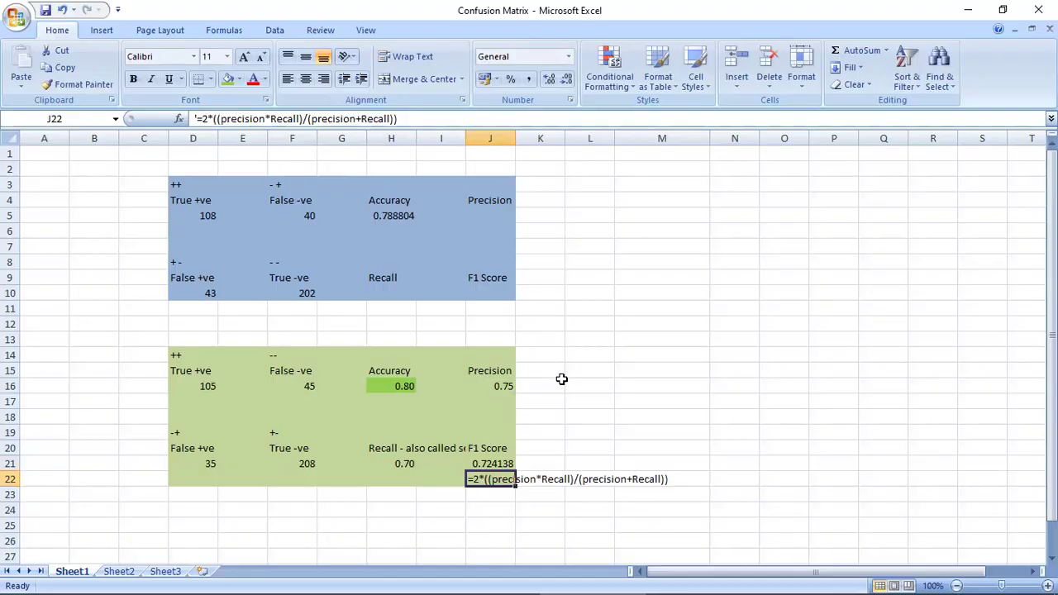
- Switch to the Azure evaluation results, close them and save the 2nd Survival Prediction experiment
{"action": "key", "text": "alt+Tab"}
{"action": "left_click", "coordinate": [446, 361]}
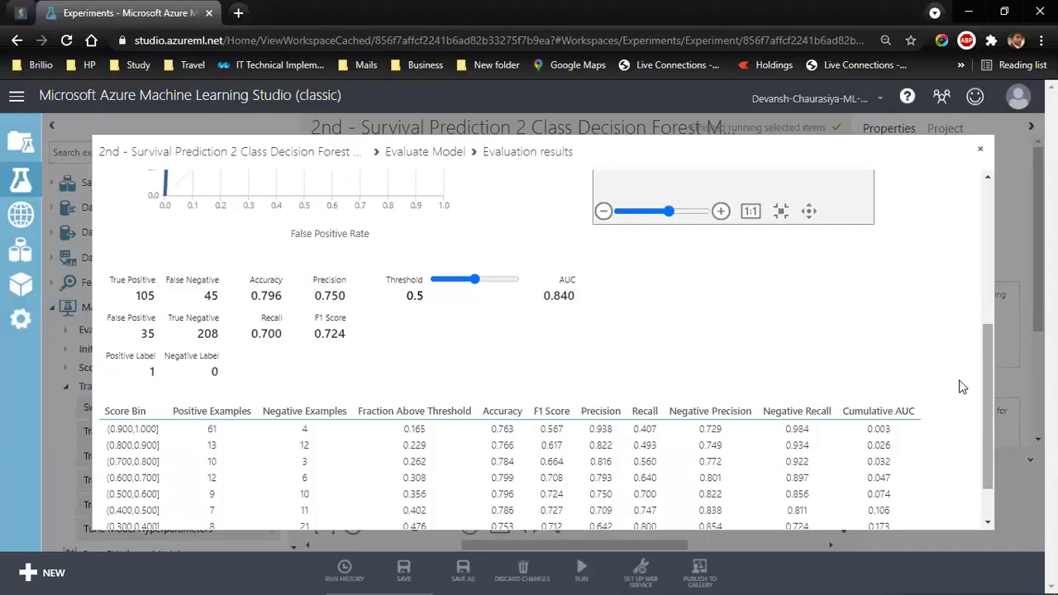
{"action": "left_click_drag", "start_coordinate": [985, 387], "coordinate": [985, 447]}
{"action": "left_click_drag", "start_coordinate": [985, 398], "coordinate": [970, 343]}
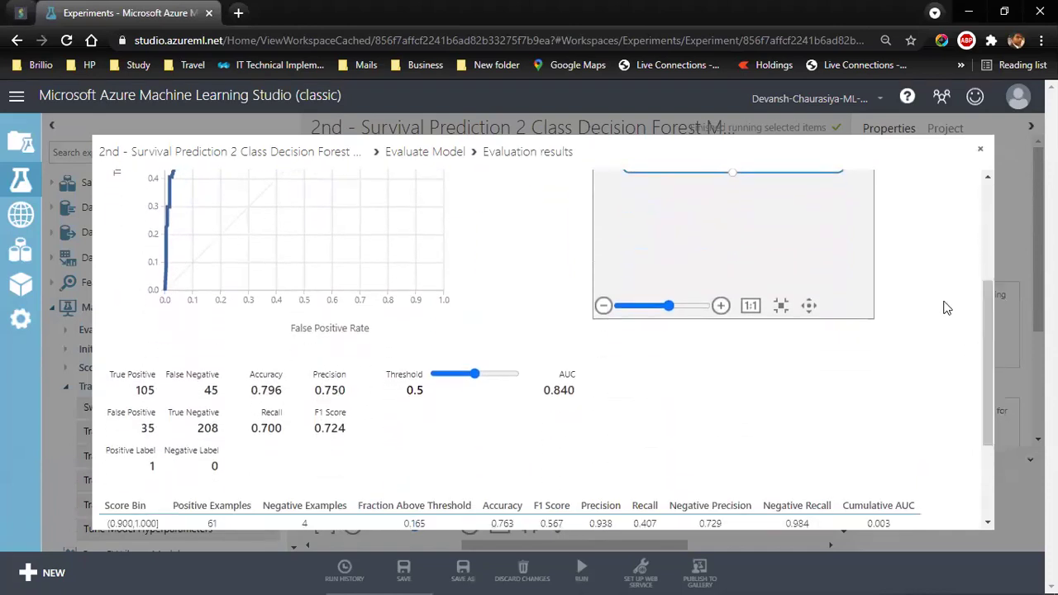
{"action": "left_click", "coordinate": [979, 153]}
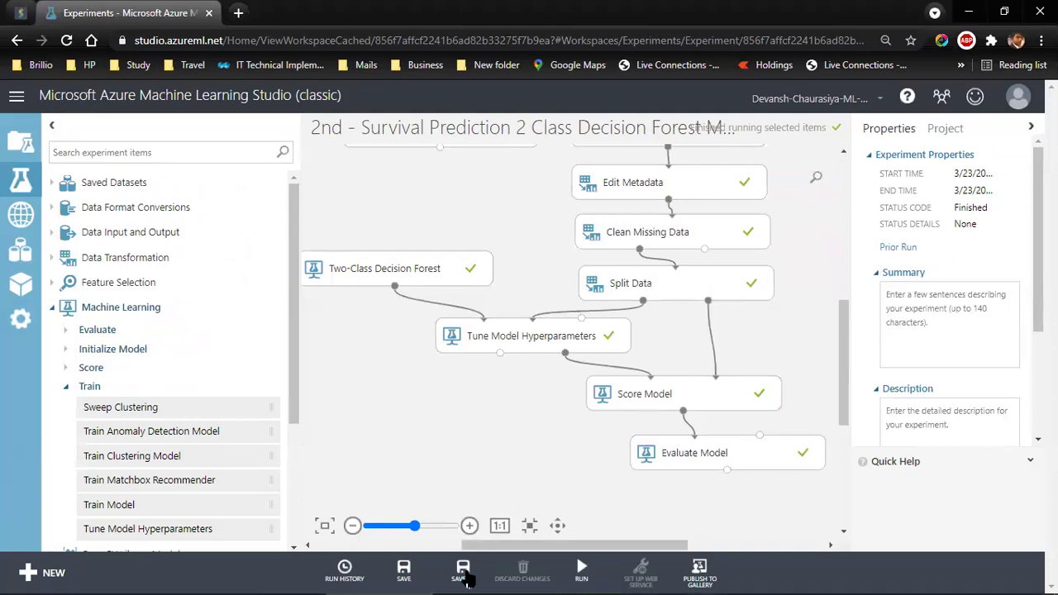
{"action": "left_click", "coordinate": [403, 571]}
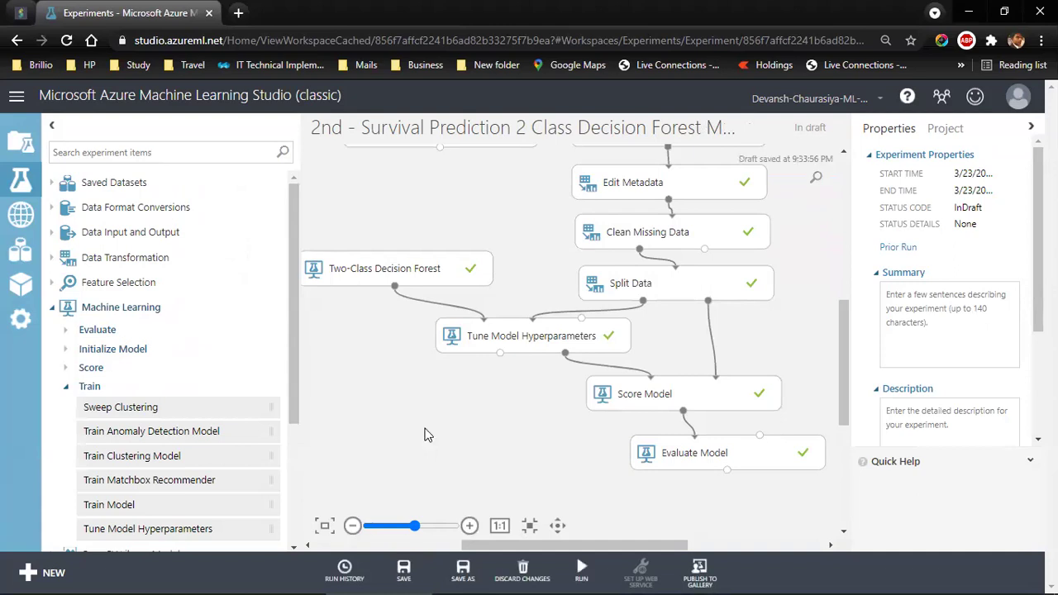
- Open the first Survival Prediction 2 Class Decision Forest Model experiment and visualize the evaluation results of its Evaluate Model module
{"action": "left_click", "coordinate": [20, 180]}
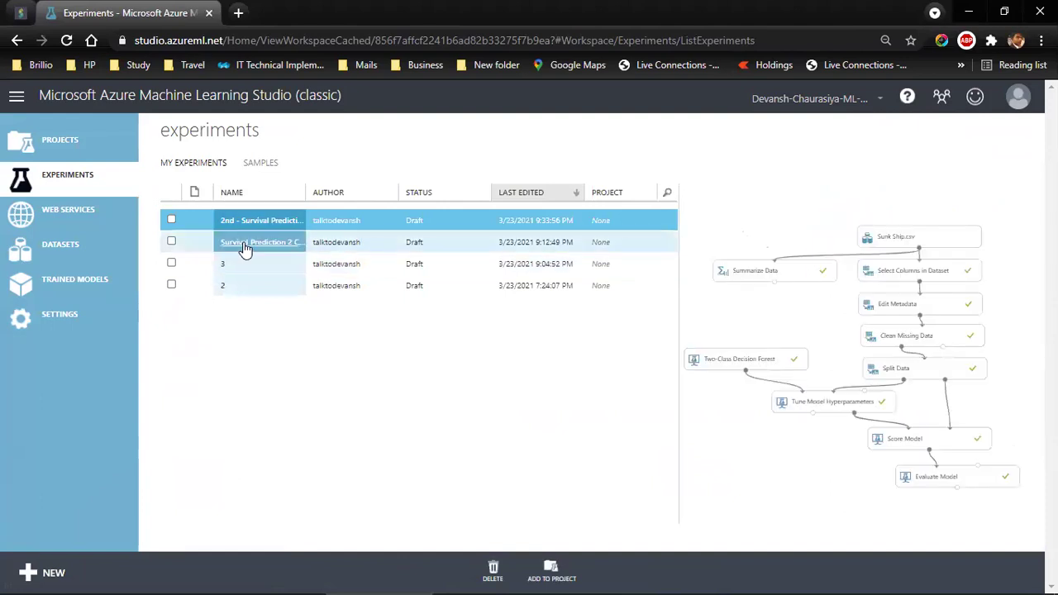
{"action": "left_click", "coordinate": [244, 247]}
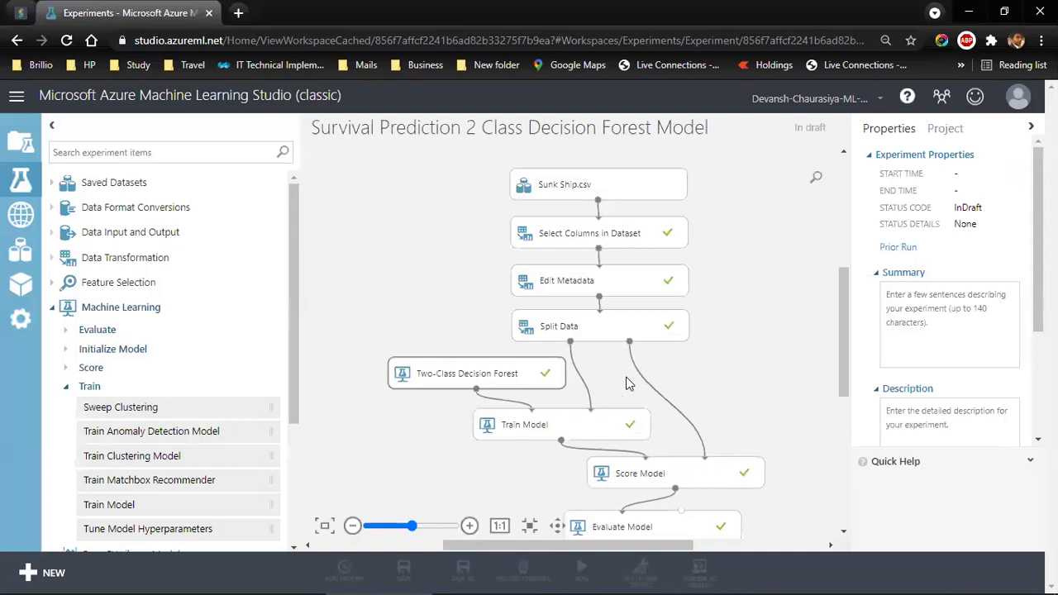
{"action": "left_click_drag", "start_coordinate": [844, 330], "coordinate": [844, 402]}
{"action": "right_click", "coordinate": [653, 338]}
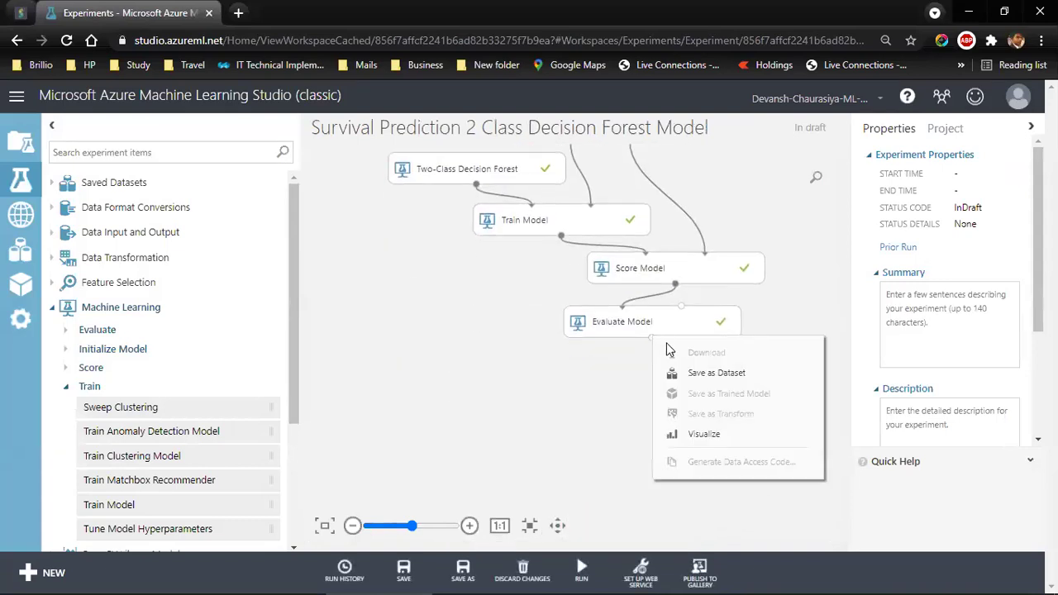
{"action": "left_click", "coordinate": [685, 440]}
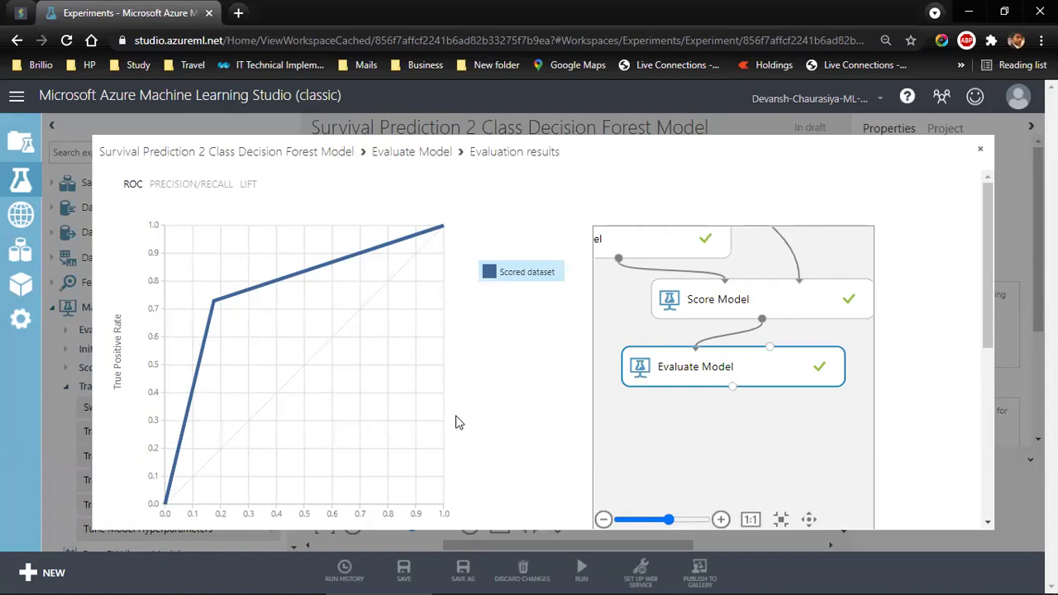
- Read the first model's accuracy and recall in the evaluation results, and enter 73% as the blue matrix's recall in H10 of the Excel workbook
{"action": "left_click_drag", "start_coordinate": [983, 311], "coordinate": [434, 417]}
{"action": "double_click", "coordinate": [266, 362]}
{"action": "double_click", "coordinate": [261, 401]}
{"action": "key", "text": "alt+Tab"}
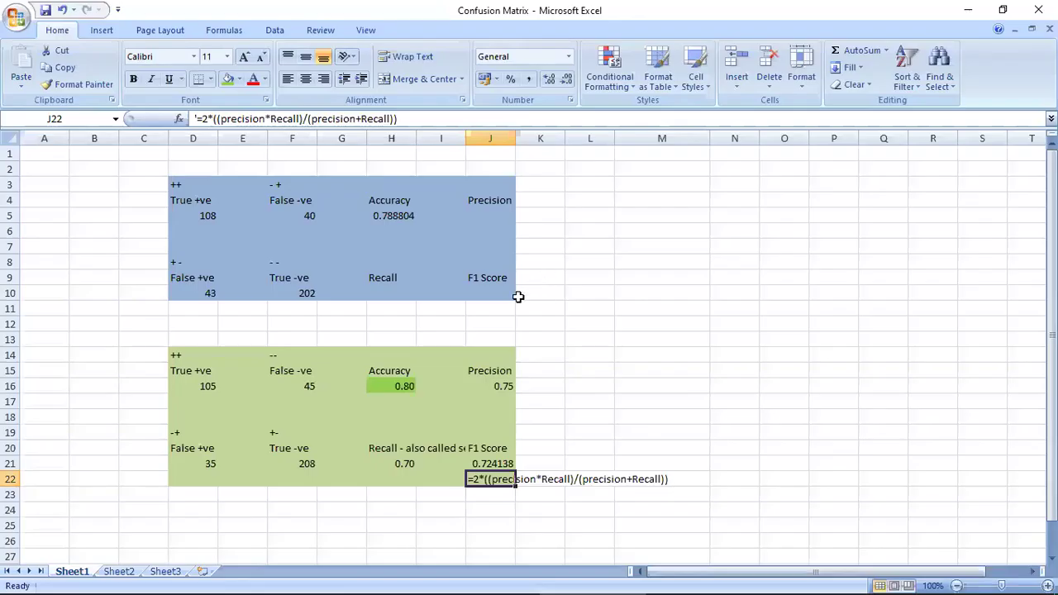
{"action": "left_click", "coordinate": [384, 294]}
{"action": "type", "text": "7"}
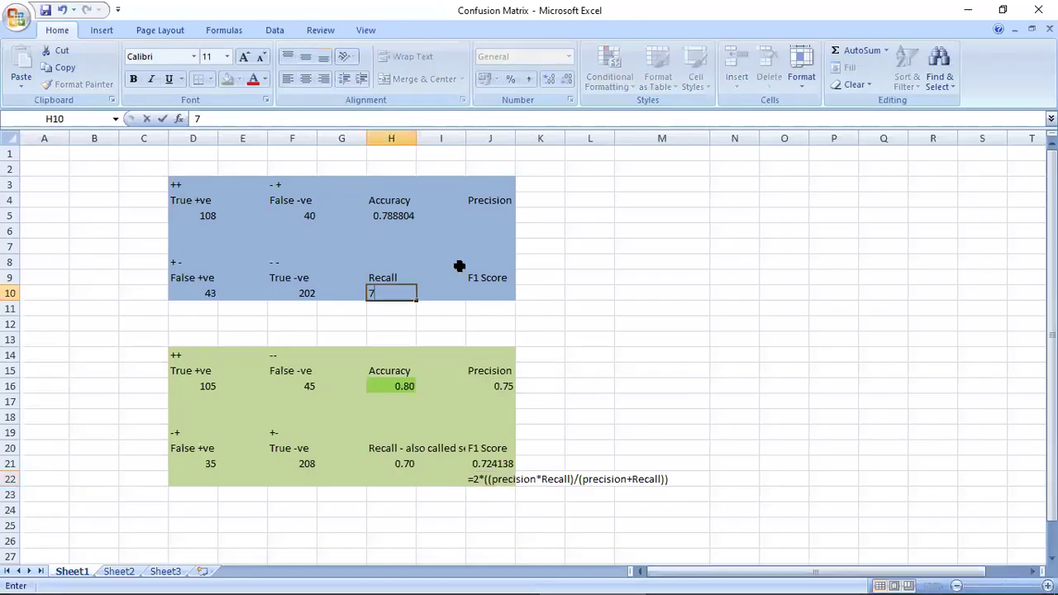
- Look up the first model's precision in the Azure evaluation results and enter 71.5 in J5 of the Excel workbook
{"action": "left_click", "coordinate": [485, 214]}
{"action": "key", "text": "alt+Tab"}
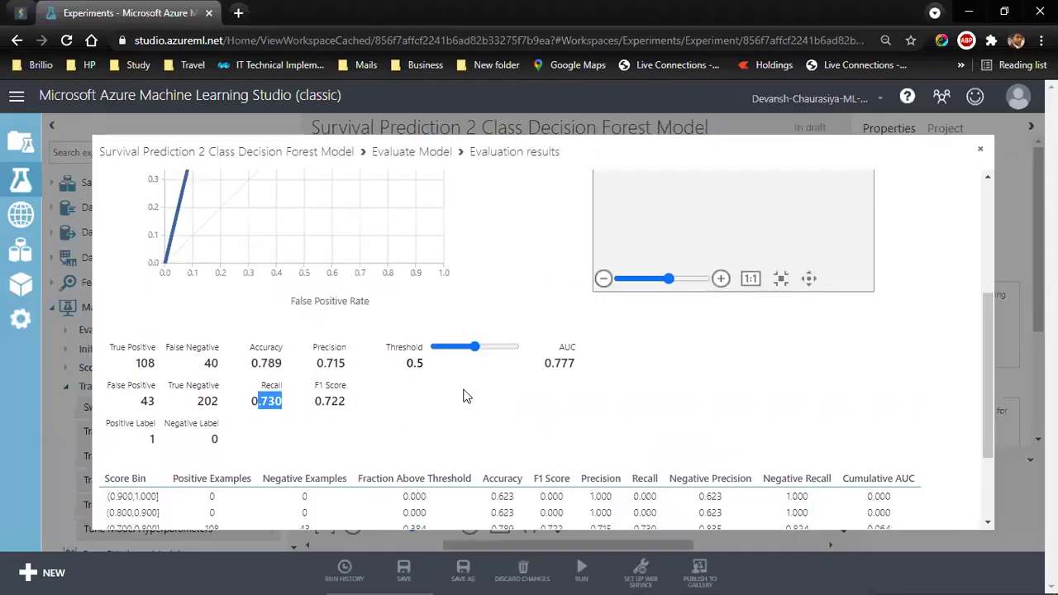
{"action": "key", "text": "alt+Tab"}
{"action": "type", "text": "71.5"}
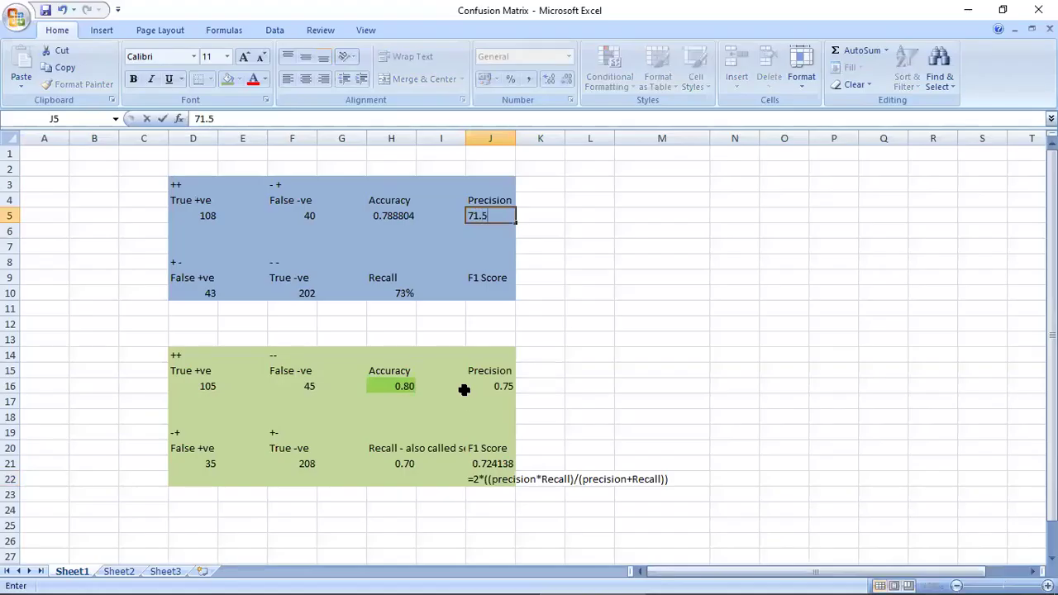
{"action": "right_click", "coordinate": [463, 390]}
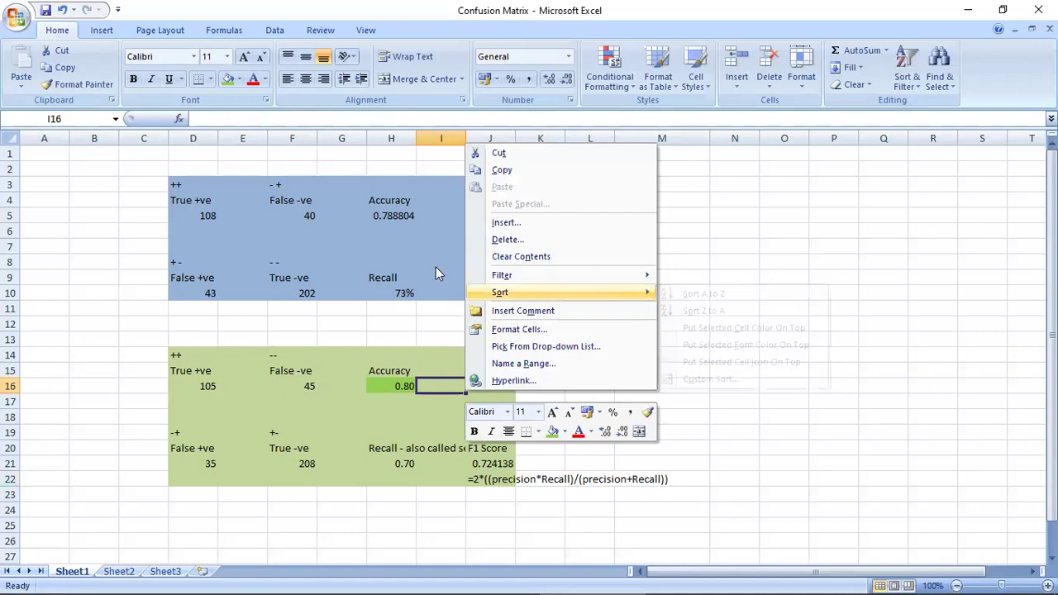
{"action": "left_click", "coordinate": [454, 281]}
- Look up the first model's F1 score in the Azure evaluation results and enter 72.2 in J10 of the Excel workbook
{"action": "left_click", "coordinate": [488, 293]}
{"action": "key", "text": "alt+Tab"}
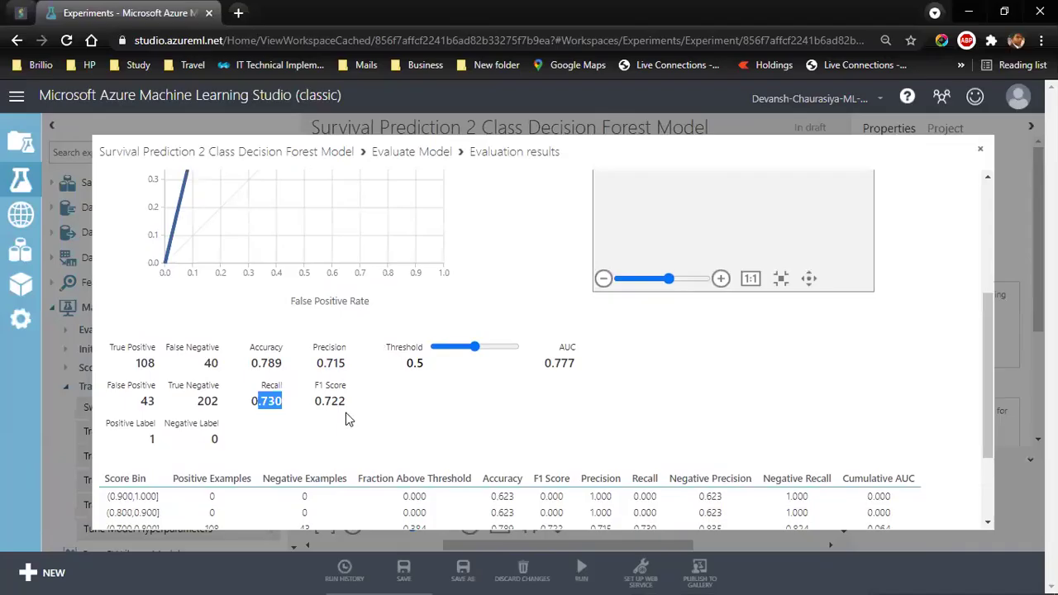
{"action": "key", "text": "alt+Tab"}
{"action": "type", "text": "72"}
{"action": "key", "text": "Tab"}
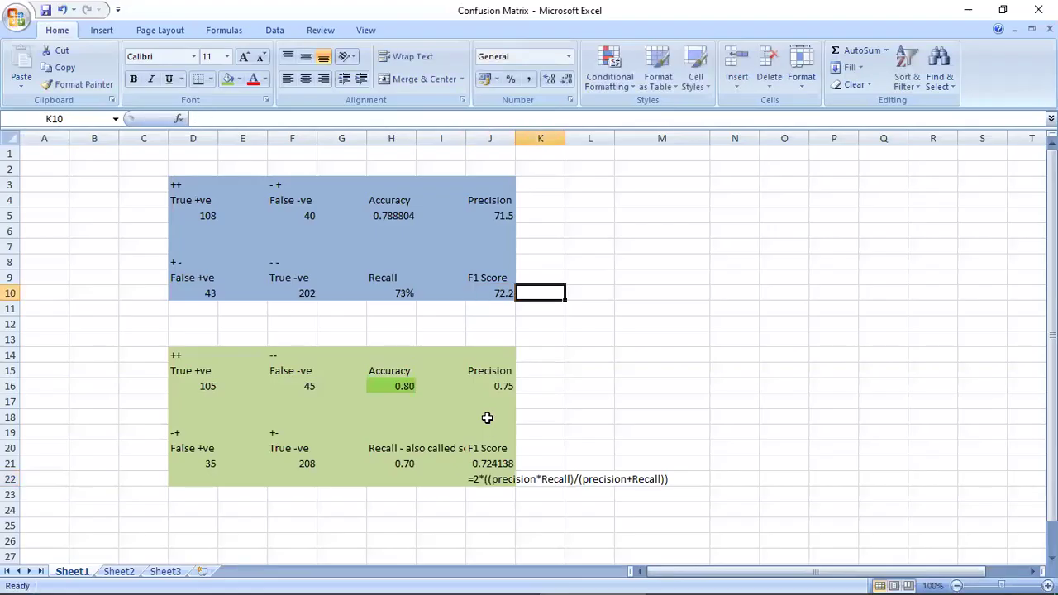
- Highlight the green matrix's precision in J16 and F1 score in J21 with the same bright green fill as the accuracy cell
{"action": "left_click", "coordinate": [496, 465]}
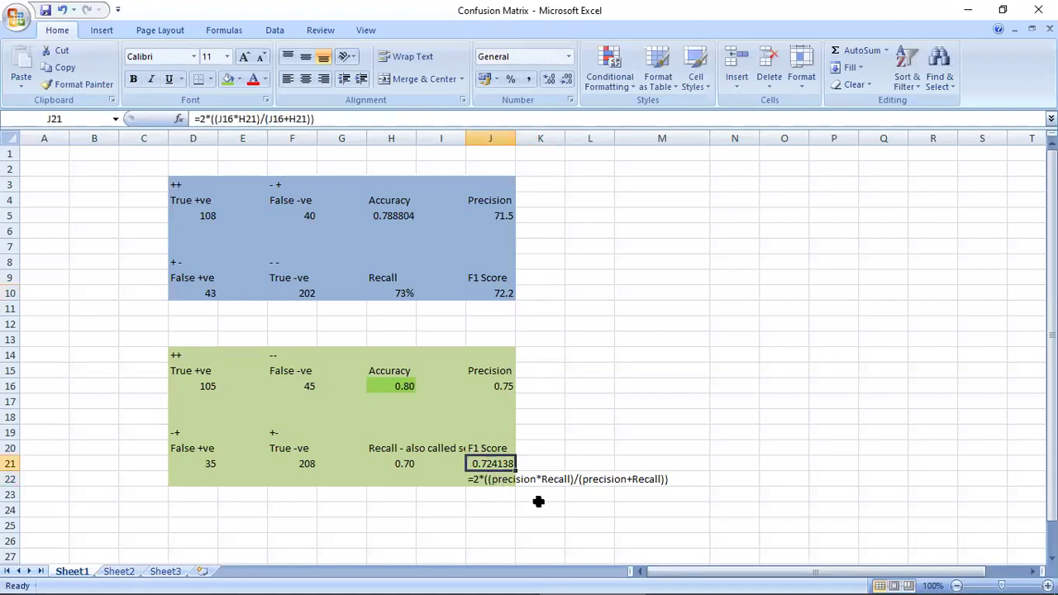
{"action": "left_click", "coordinate": [492, 388]}
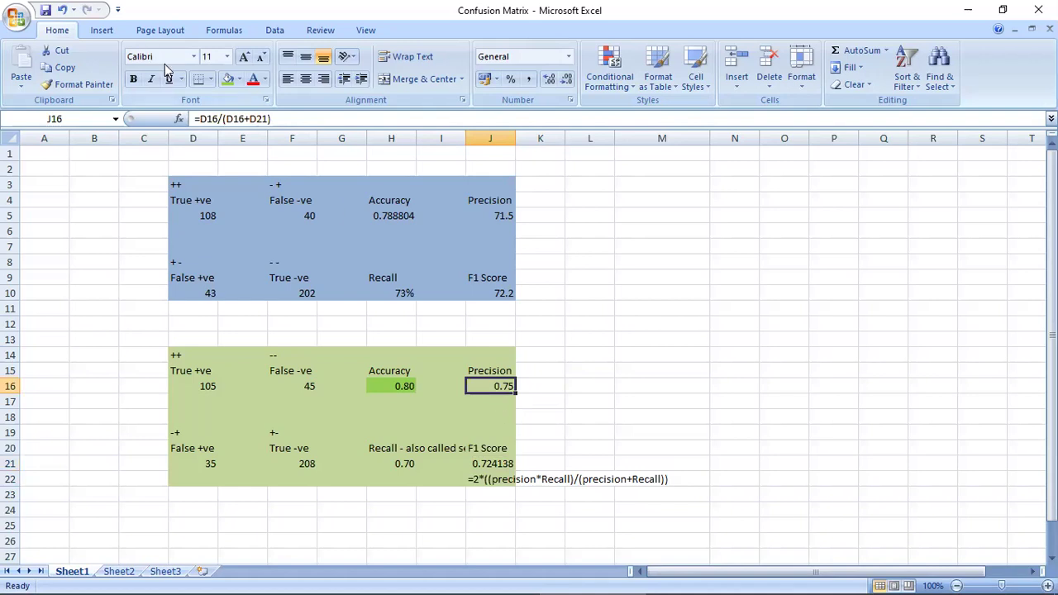
{"action": "left_click", "coordinate": [228, 78]}
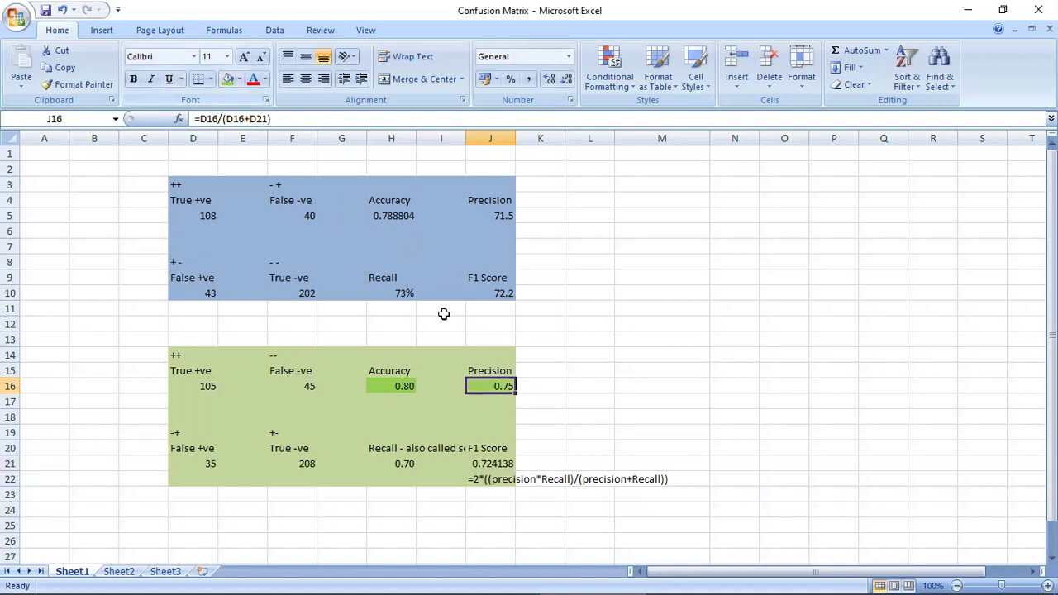
{"action": "left_click", "coordinate": [494, 464]}
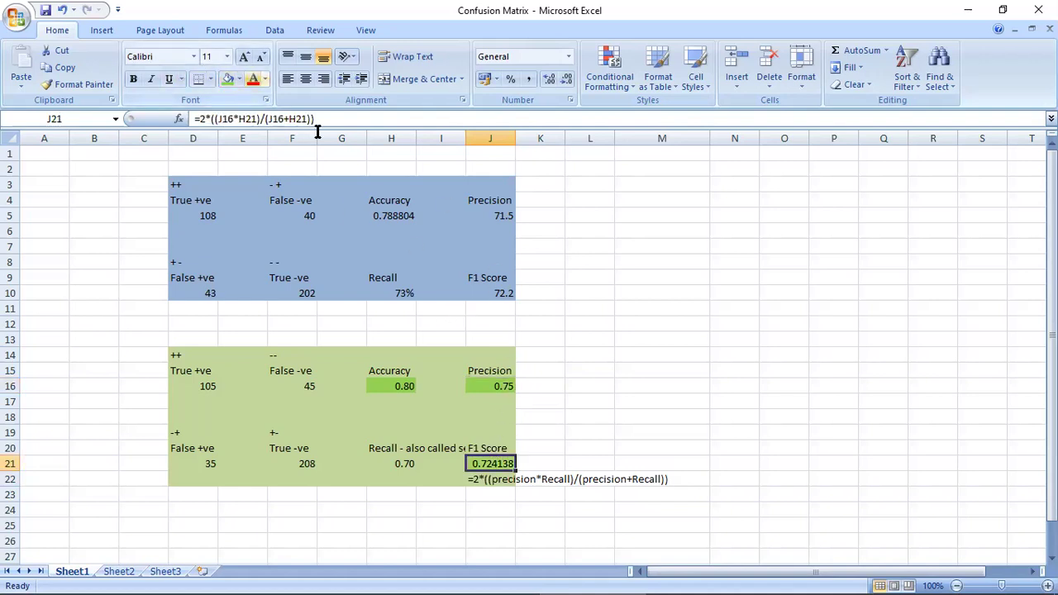
- Compare the recall values of the green and blue matrices in H21 and H10 of the Excel workbook
{"action": "left_click", "coordinate": [404, 464]}
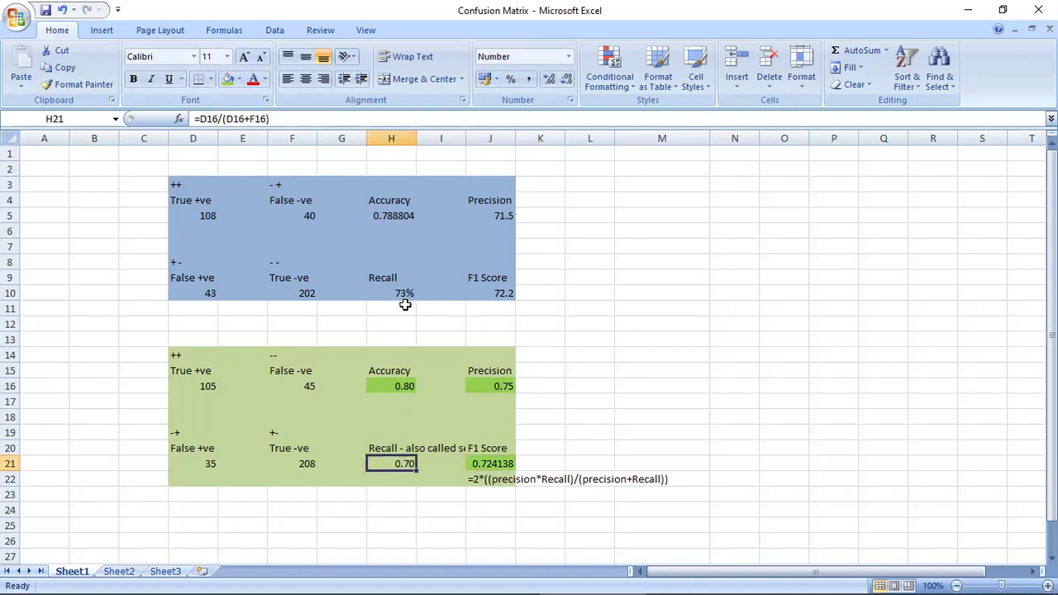
{"action": "left_click", "coordinate": [399, 293]}
{"action": "left_click", "coordinate": [402, 383]}
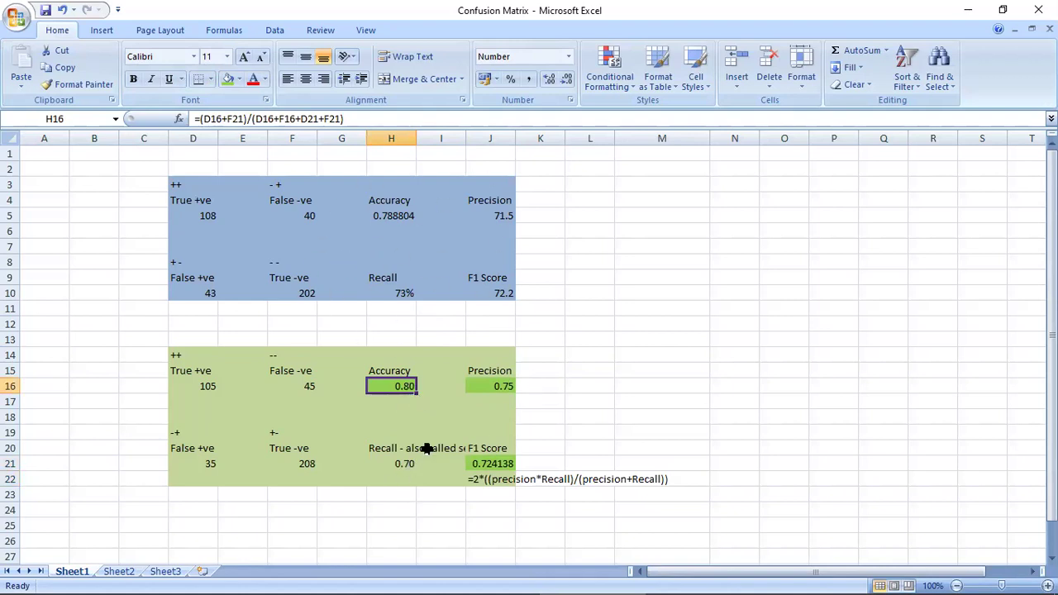
{"action": "left_click", "coordinate": [400, 465]}
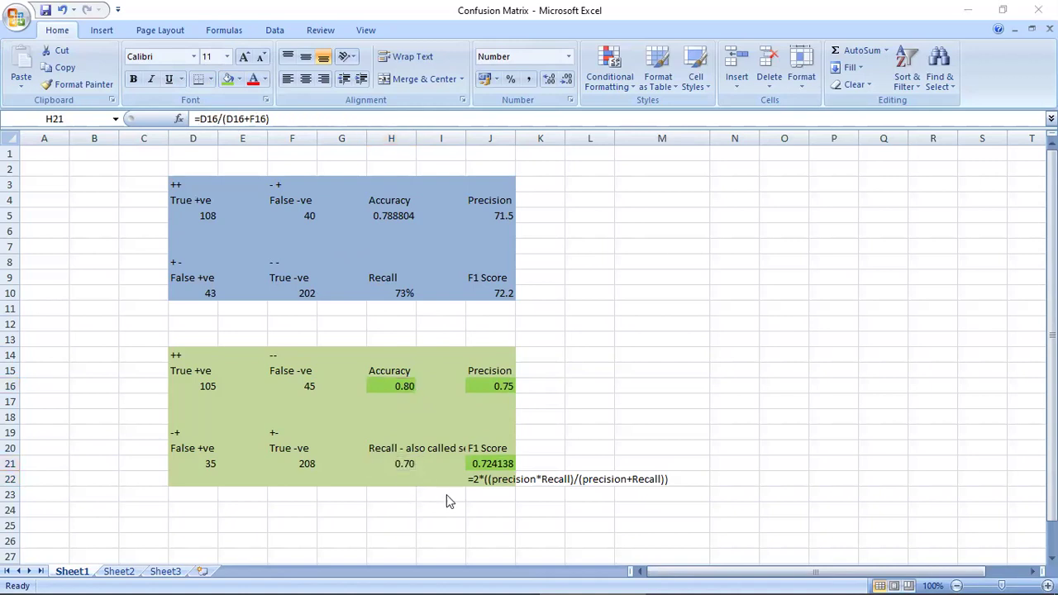
- Look up the first model's AUC in the Azure evaluation results and enter AUC = 77 in L4 of the Excel workbook
{"action": "key", "text": "alt+Tab"}
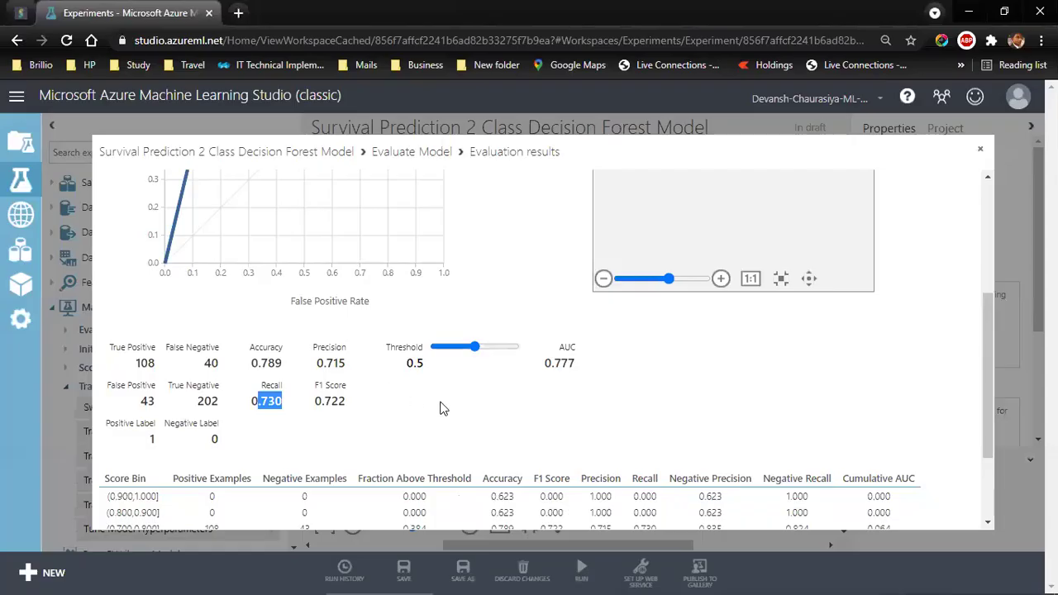
{"action": "key", "text": "alt+Tab"}
{"action": "key", "text": "alt+Tab"}
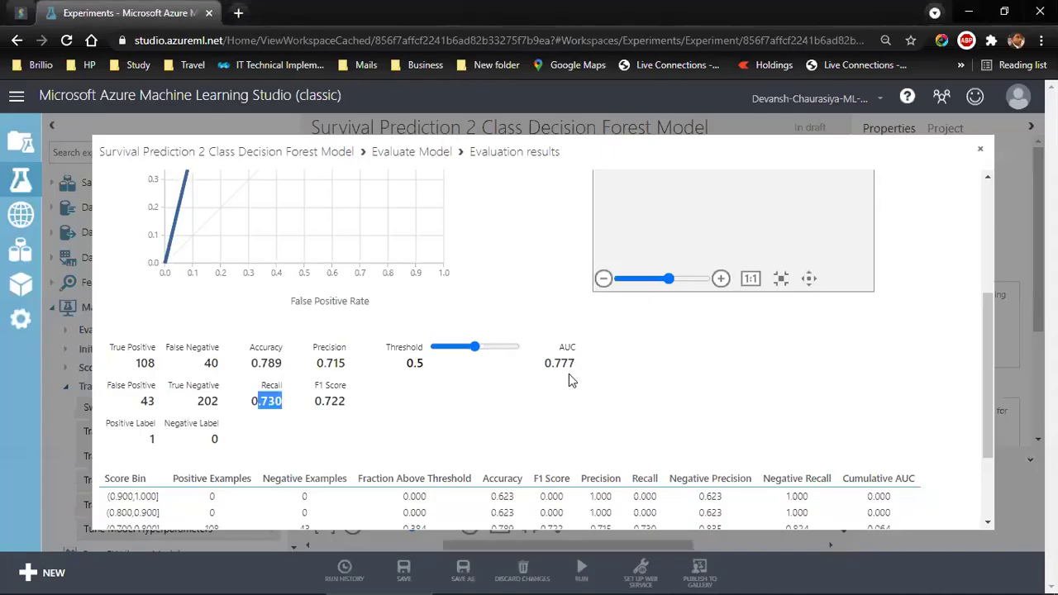
{"action": "left_click_drag", "start_coordinate": [549, 364], "coordinate": [605, 386]}
{"action": "key", "text": "alt+Tab"}
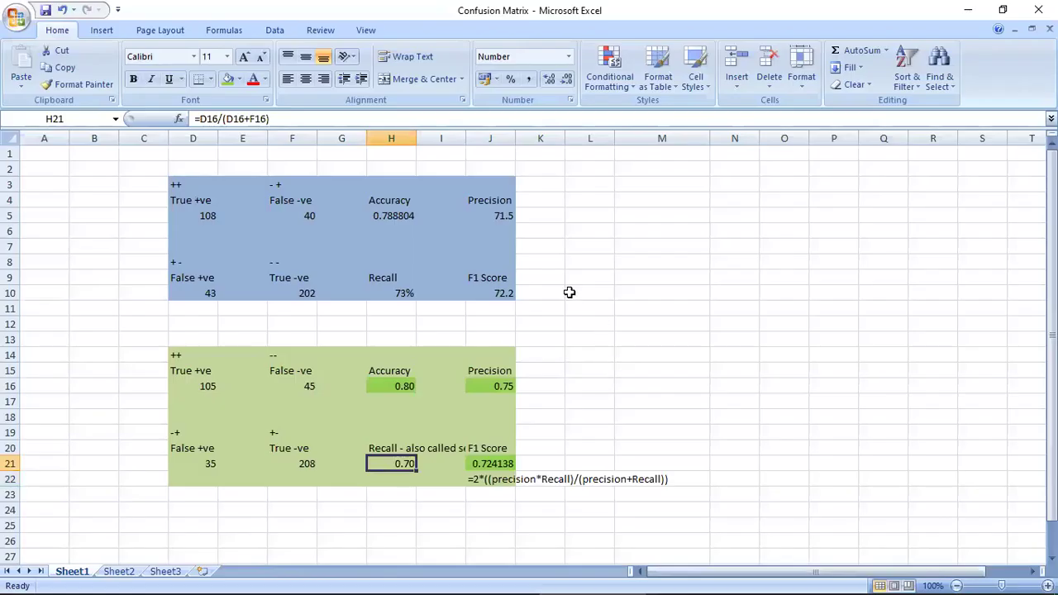
{"action": "left_click", "coordinate": [549, 203]}
{"action": "left_click", "coordinate": [581, 199]}
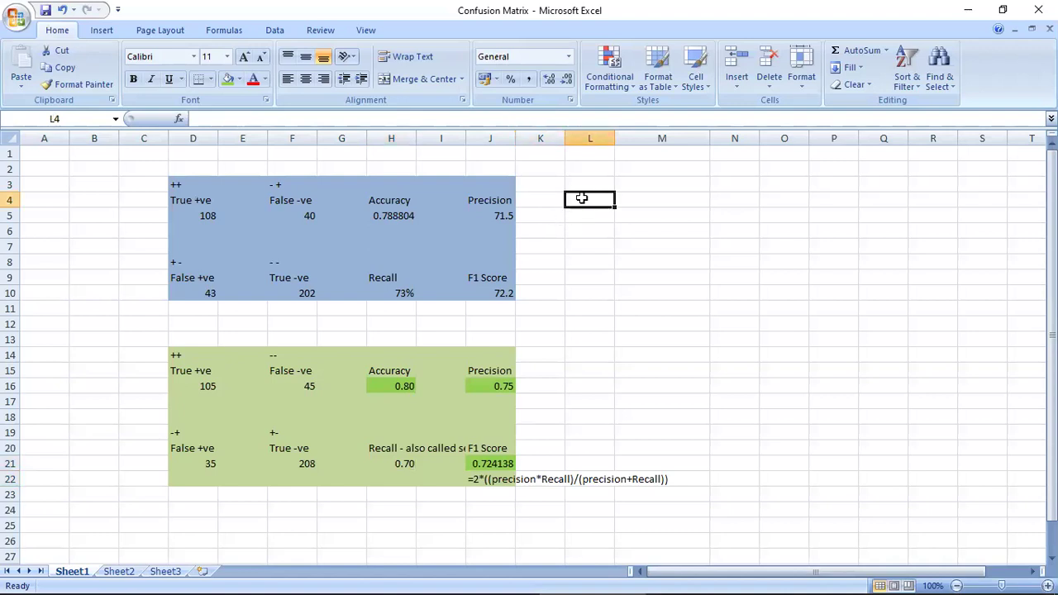
{"action": "type", "text": "AUC = 77"}
{"action": "key", "text": "Tab"}
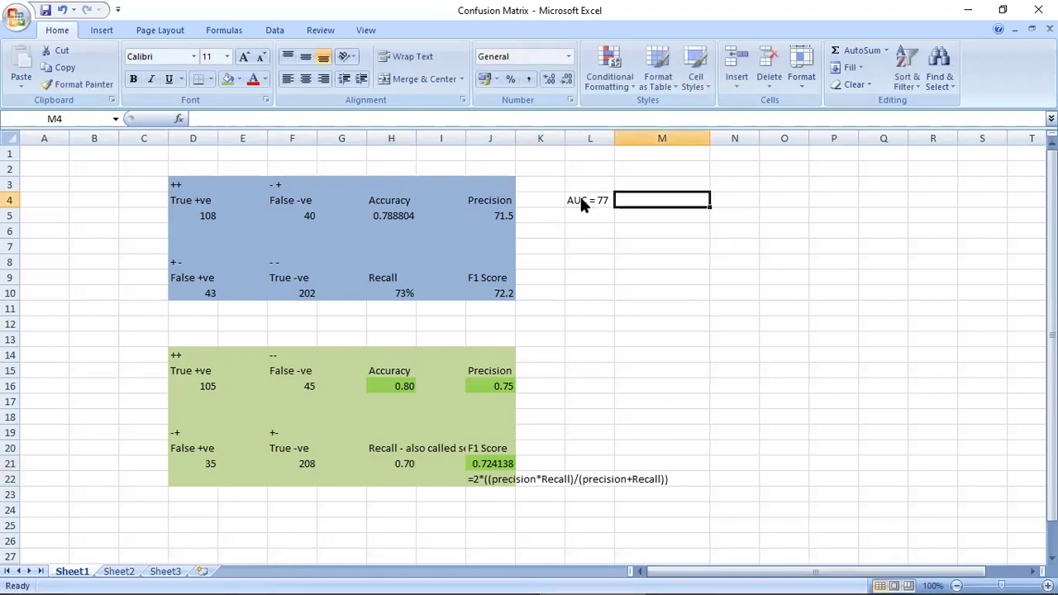
- Recheck the first model's AUC in Azure and correct the entry in L4 of the Excel workbook to AUC = 77.7
{"action": "key", "text": "alt+Tab"}
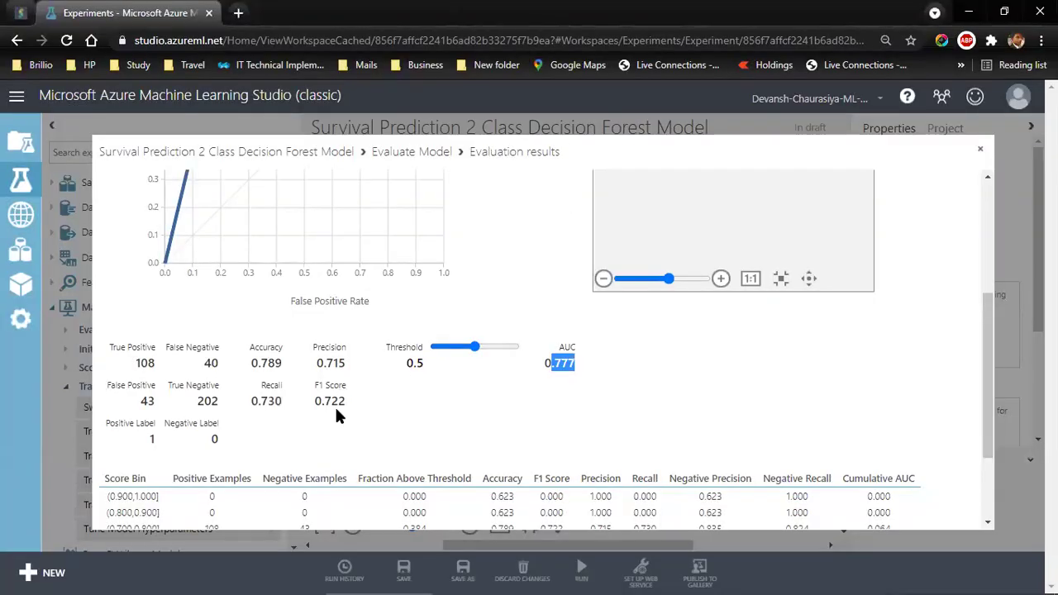
{"action": "key", "text": "alt+Tab"}
{"action": "left_click", "coordinate": [588, 200]}
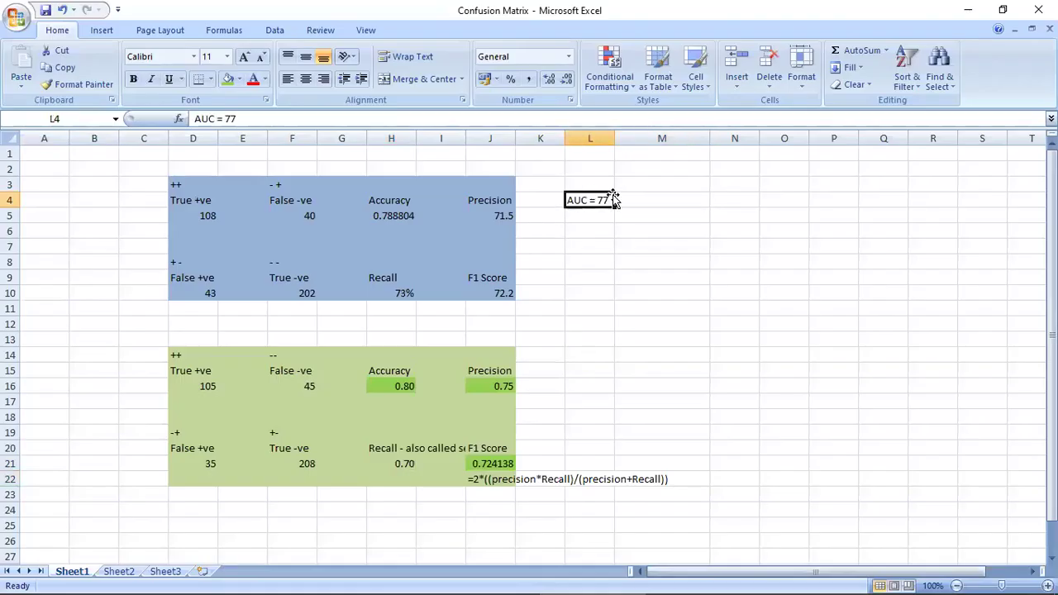
{"action": "double_click", "coordinate": [613, 199]}
{"action": "type", "text": ".7"}
{"action": "left_click", "coordinate": [570, 417]}
- Switch to Azure Machine Learning Studio and visualize the Evaluate Model output of the 2nd - Survival Prediction 2 Class Decision Forest experiment
{"action": "left_click", "coordinate": [591, 383]}
{"action": "key", "text": "alt+Tab"}
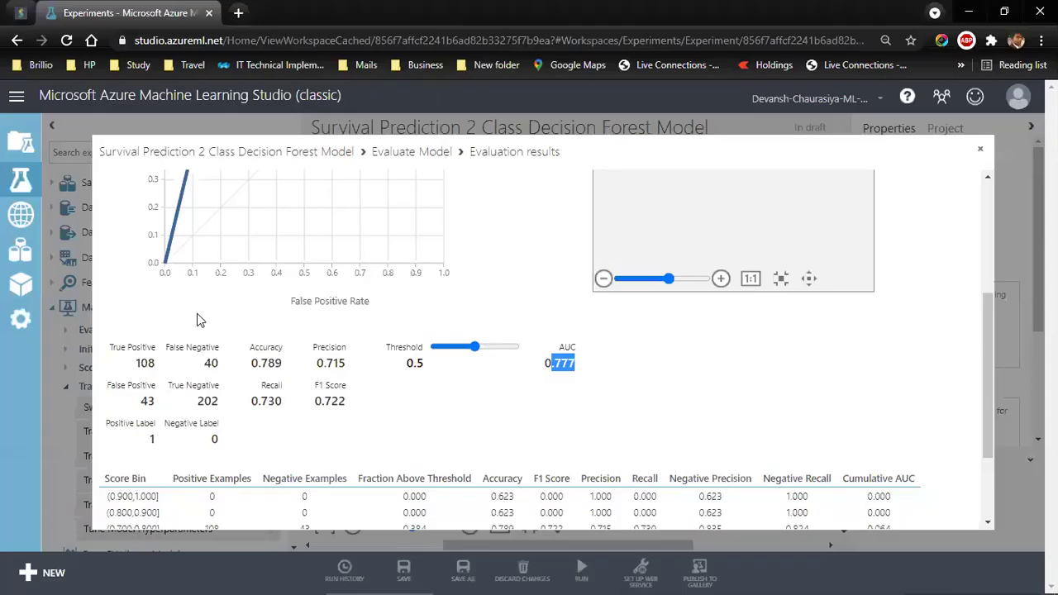
{"action": "left_click", "coordinate": [979, 143]}
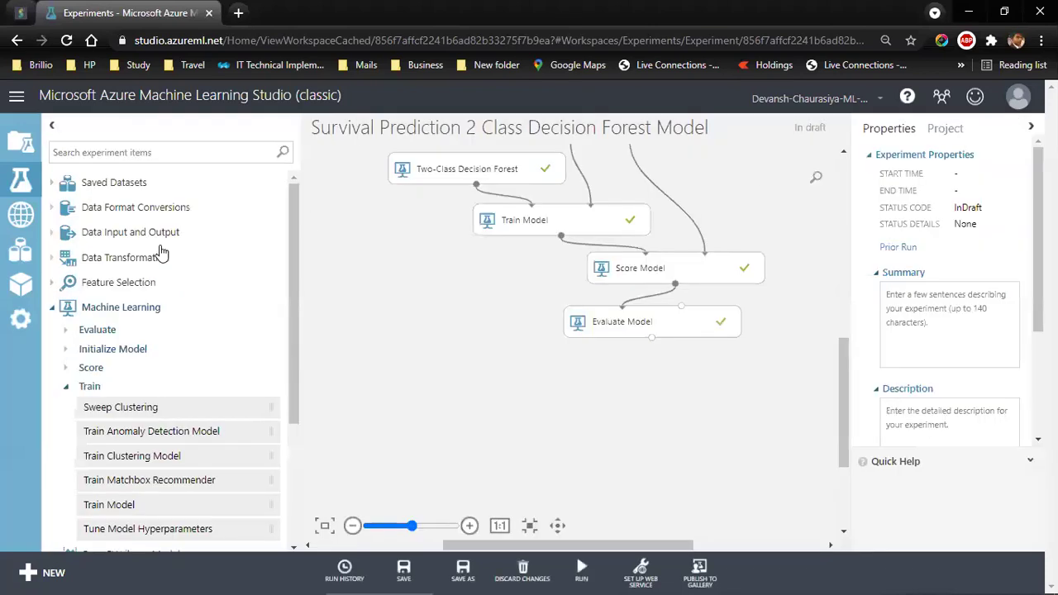
{"action": "left_click", "coordinate": [24, 180]}
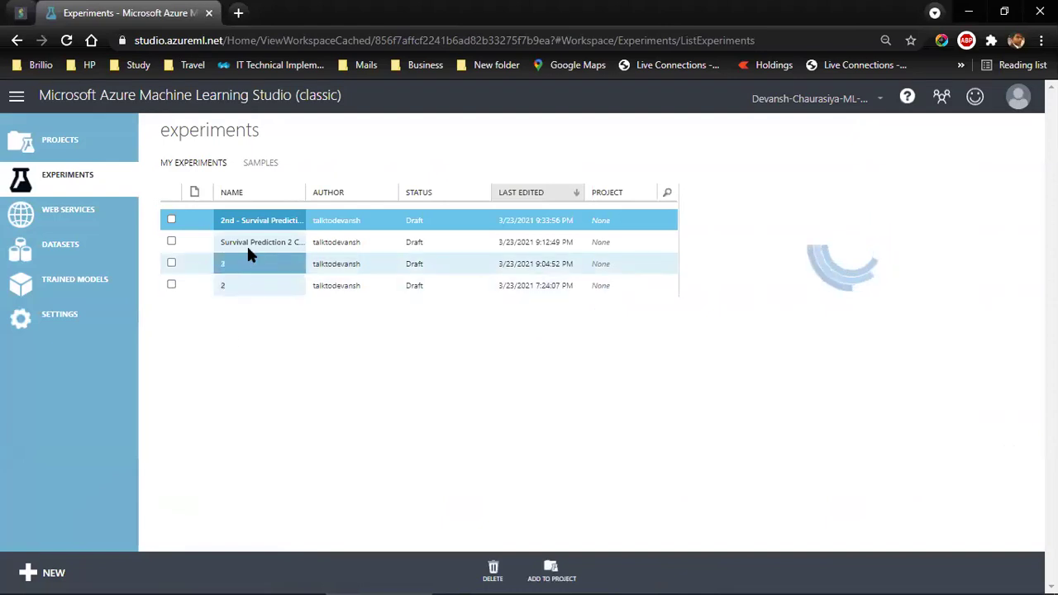
{"action": "left_click", "coordinate": [248, 223]}
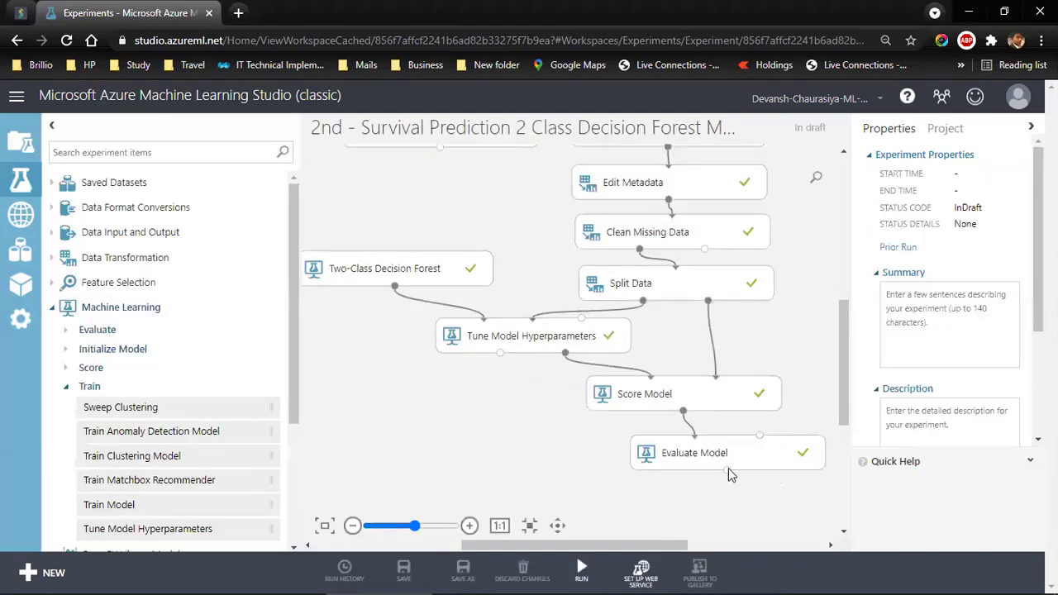
{"action": "right_click", "coordinate": [727, 470]}
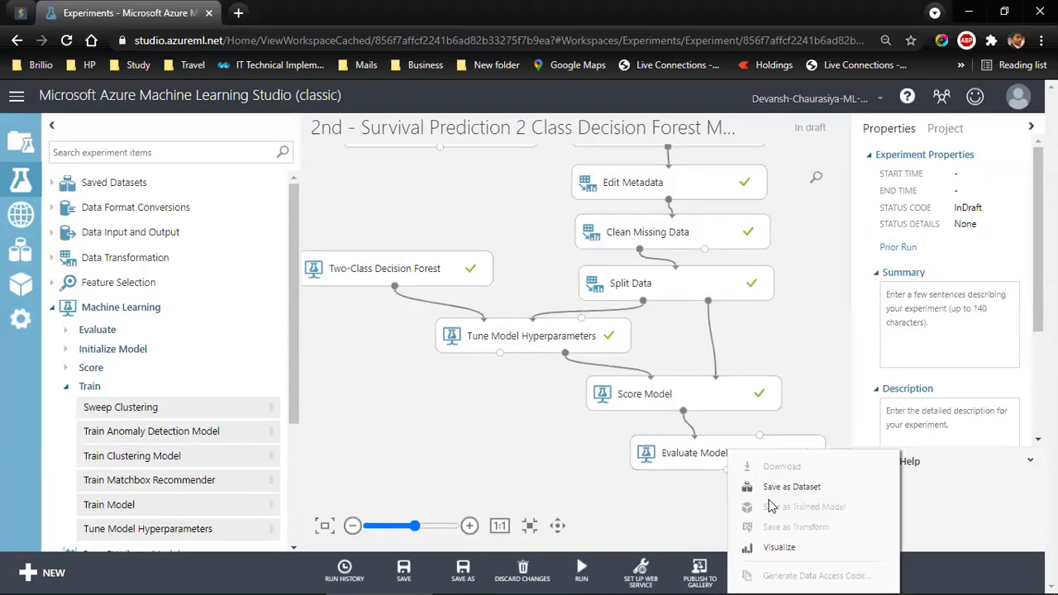
{"action": "left_click", "coordinate": [773, 551]}
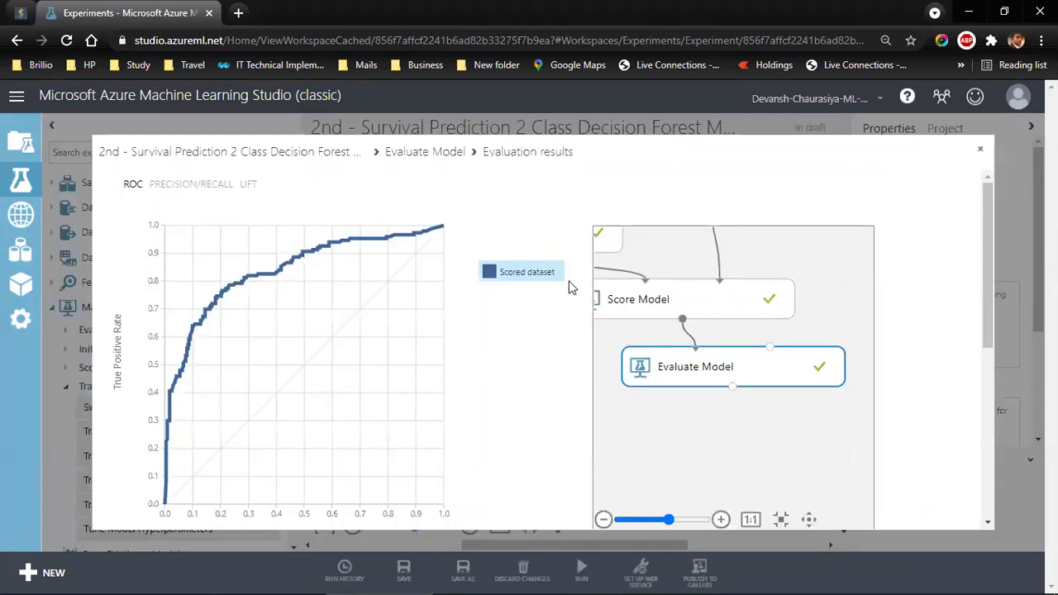
- Read the tuned model's AUC in the evaluation results and enter AUC= 84% in L15 of the Excel workbook
{"action": "left_click_drag", "start_coordinate": [989, 283], "coordinate": [988, 393]}
{"action": "key", "text": "alt+Tab"}
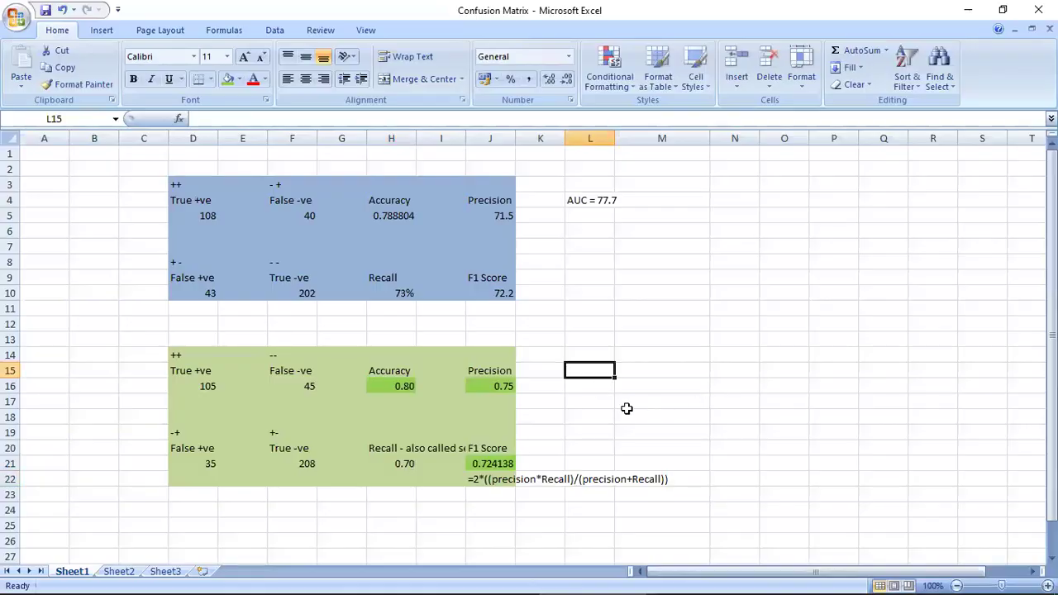
{"action": "type", "text": "AUC= 84%"}
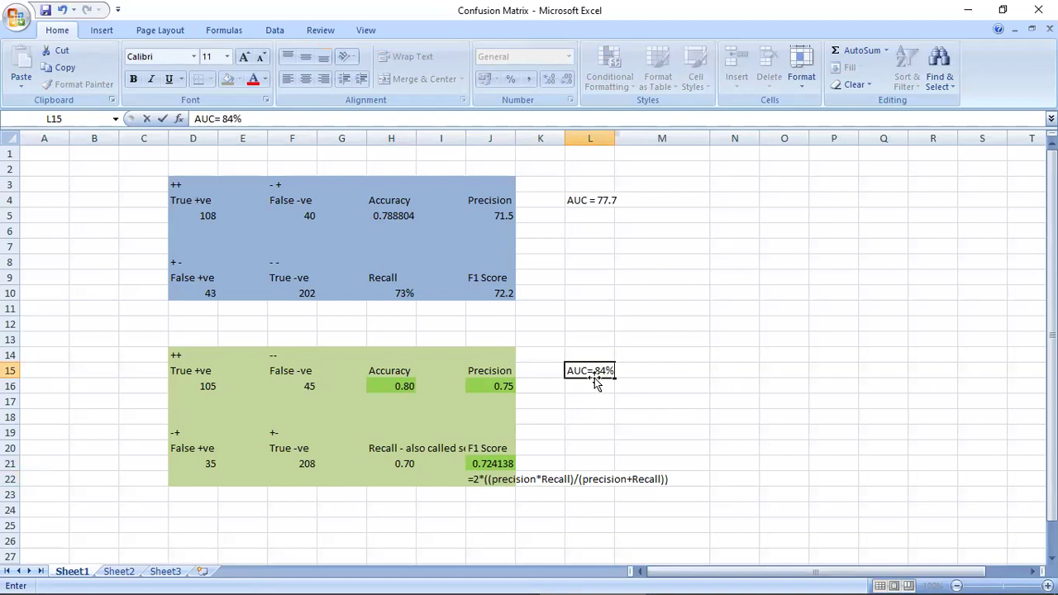
{"action": "key", "text": "Tab"}
- Highlight the green matrix's AUC in L15 with the same bright green fill as the other better metrics
{"action": "left_click", "coordinate": [577, 374]}
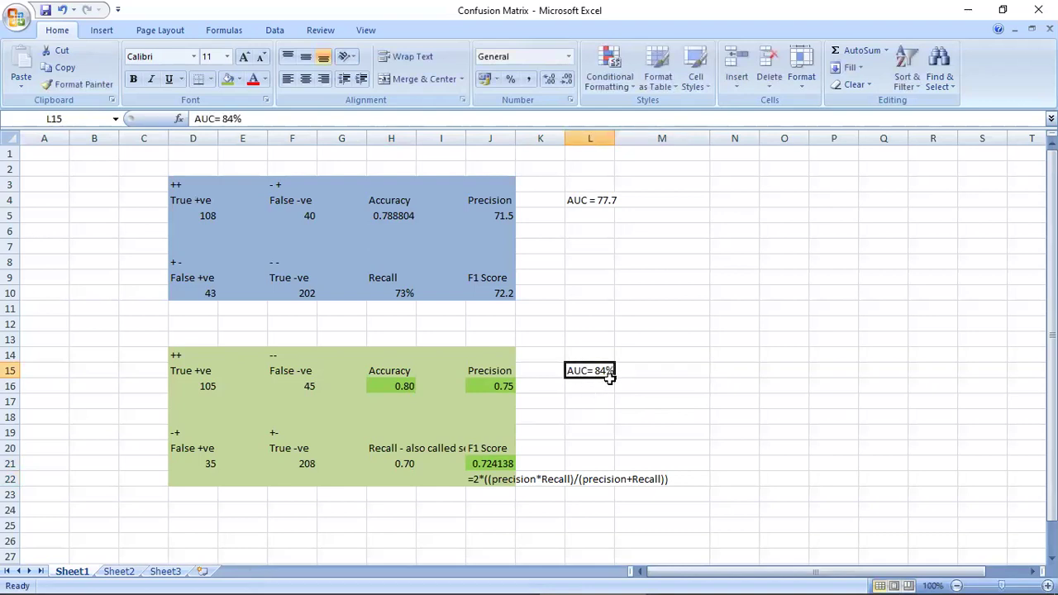
{"action": "left_click", "coordinate": [227, 79]}
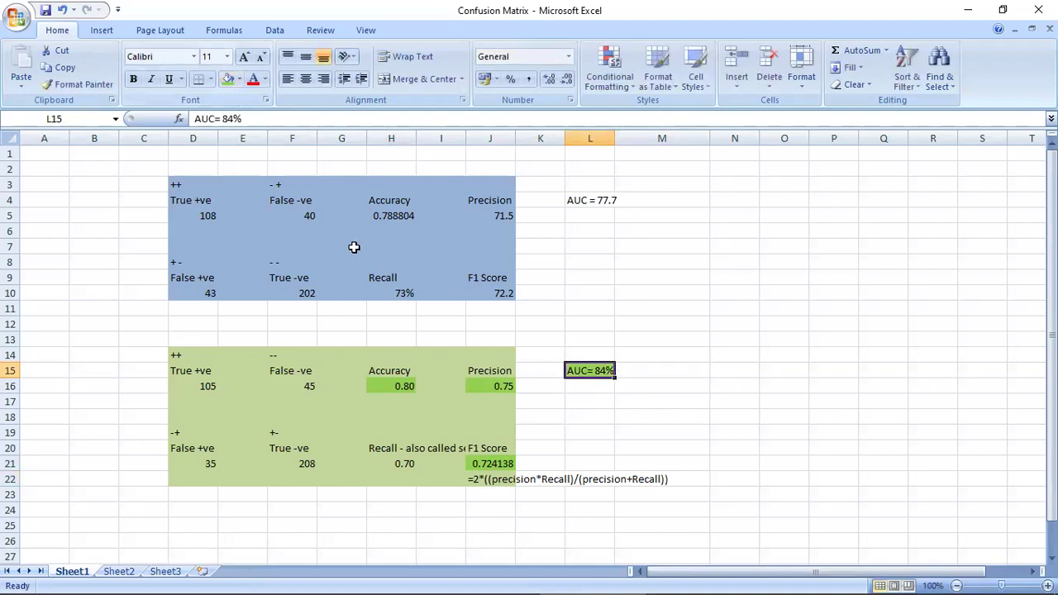
{"action": "left_click_drag", "start_coordinate": [146, 326], "coordinate": [673, 503]}
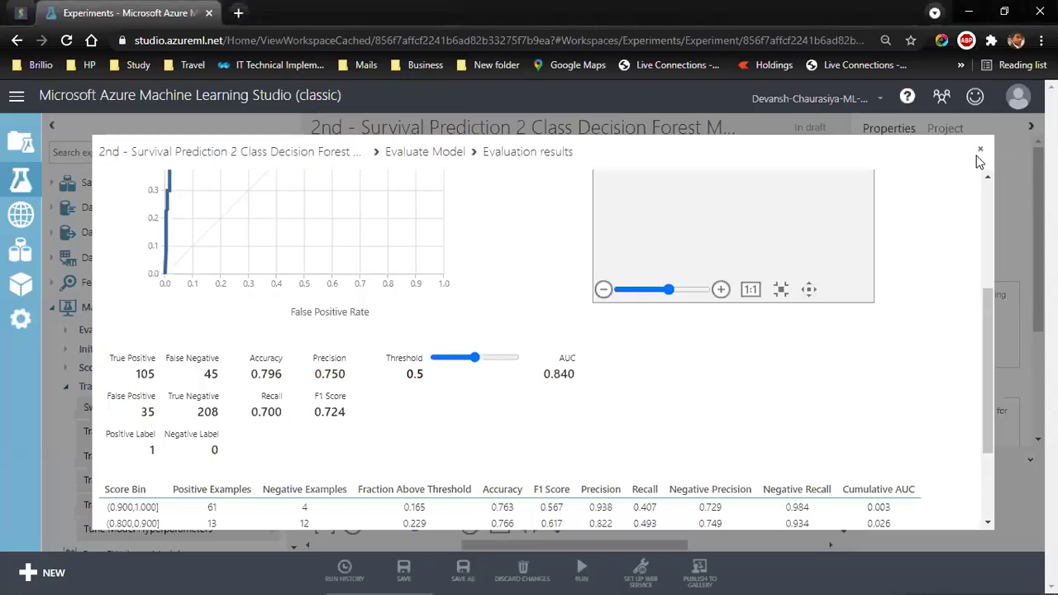
- Close the tuned model's evaluation results in Azure Machine Learning Studio and save the 2nd survival prediction experiment
{"action": "left_click", "coordinate": [979, 151]}
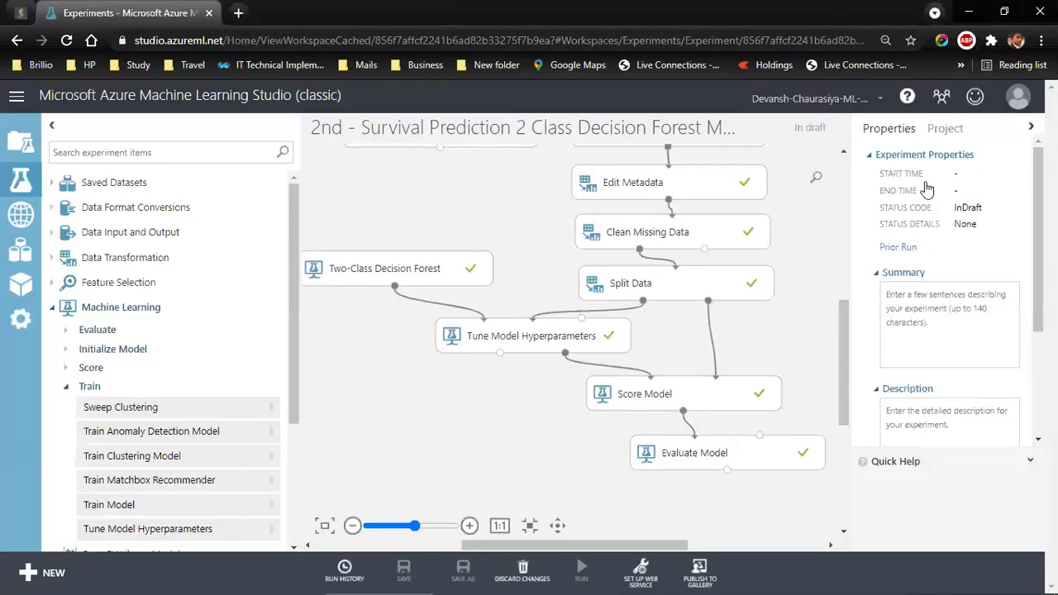
{"action": "left_click", "coordinate": [403, 570]}
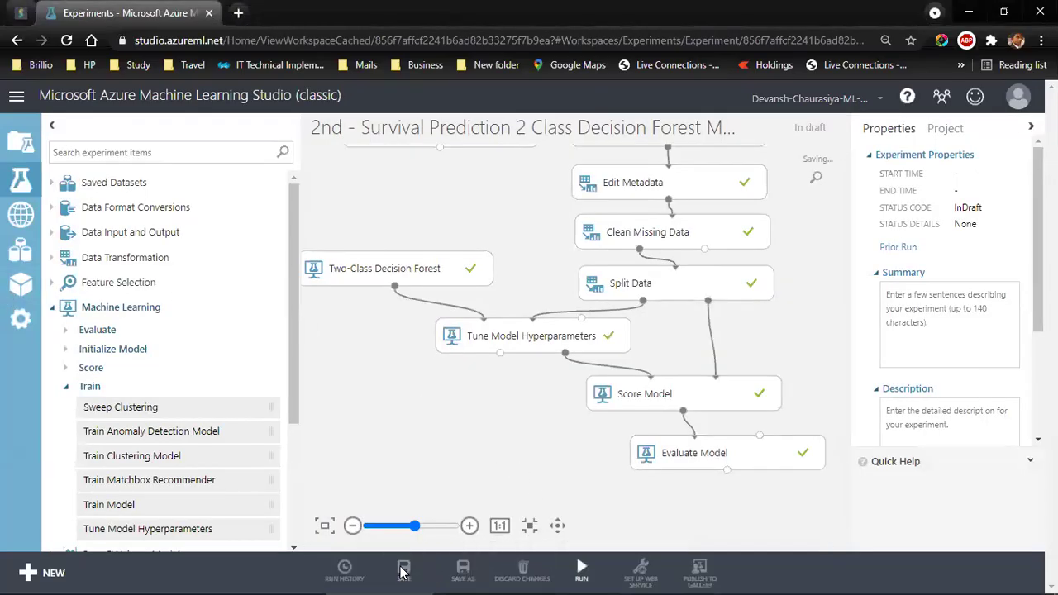
- Check the workspace's web services list and return to the list of experiments
{"action": "left_click", "coordinate": [19, 213]}
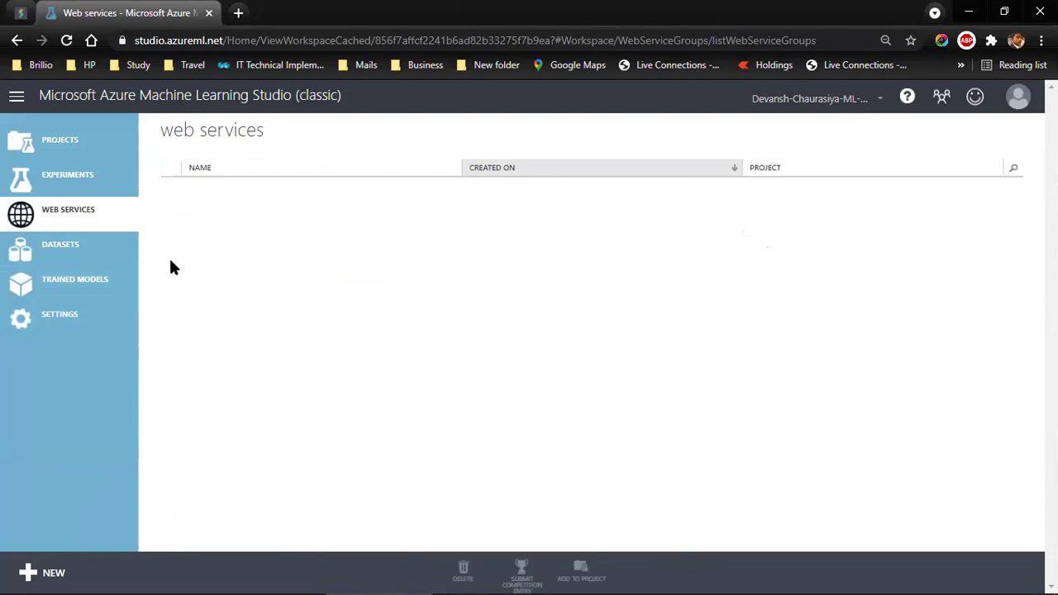
{"action": "left_click", "coordinate": [50, 173]}
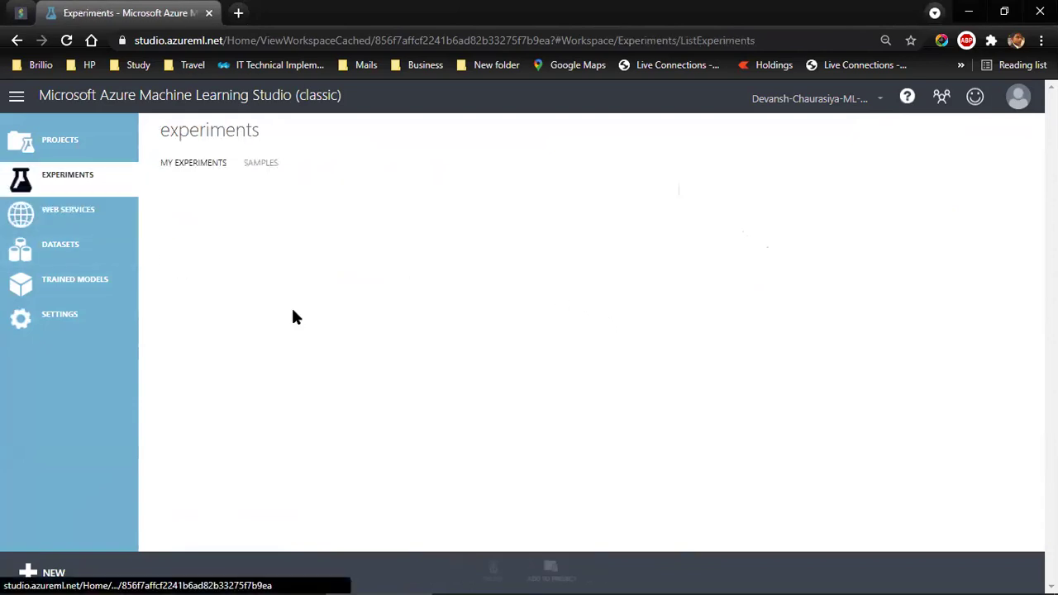